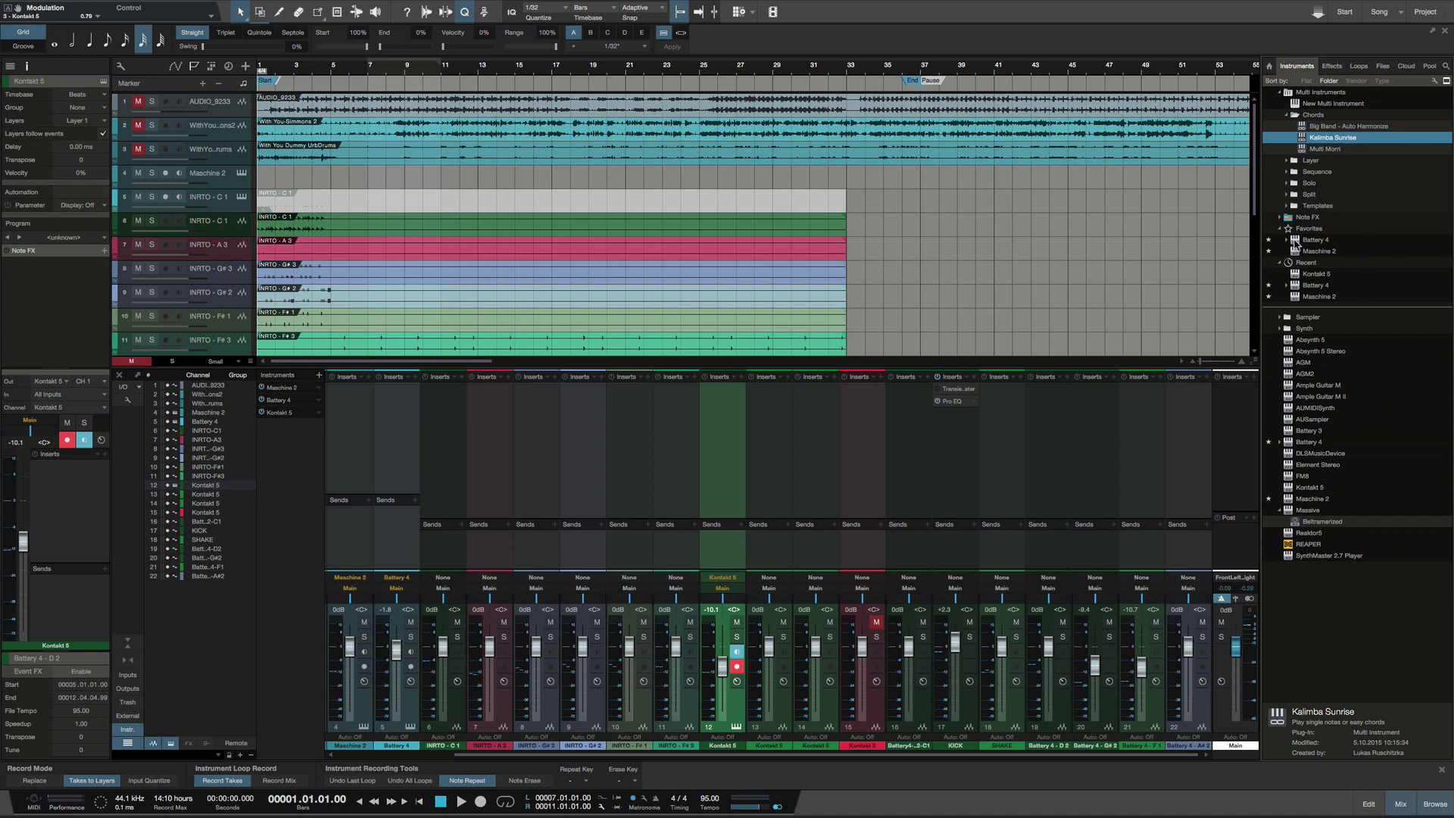
# Step: Fold the Multi Instruments, Favorites, Recent and Massive folders in the Instruments browser
pyautogui.click(1281, 91)
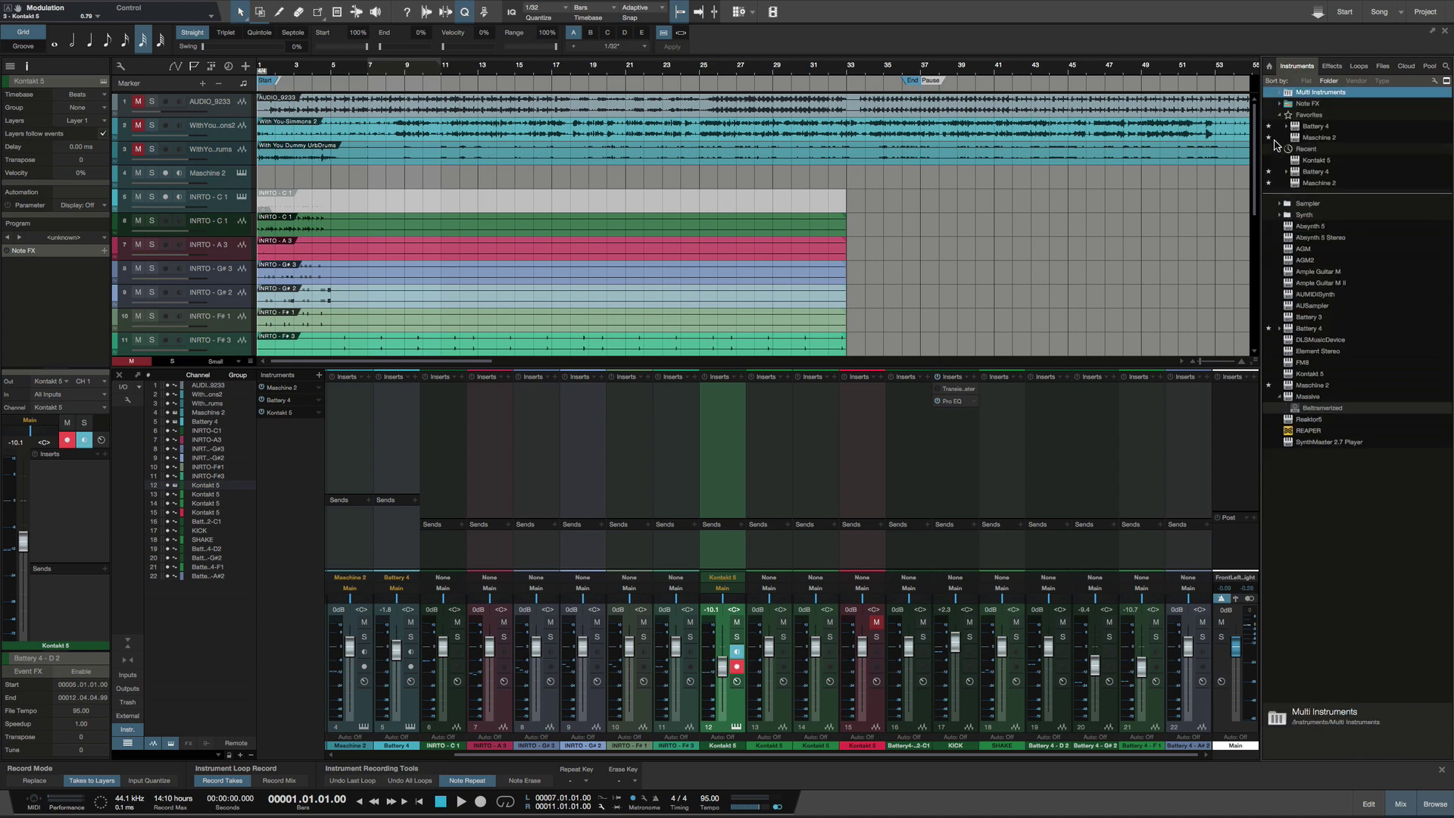
pyautogui.click(1281, 115)
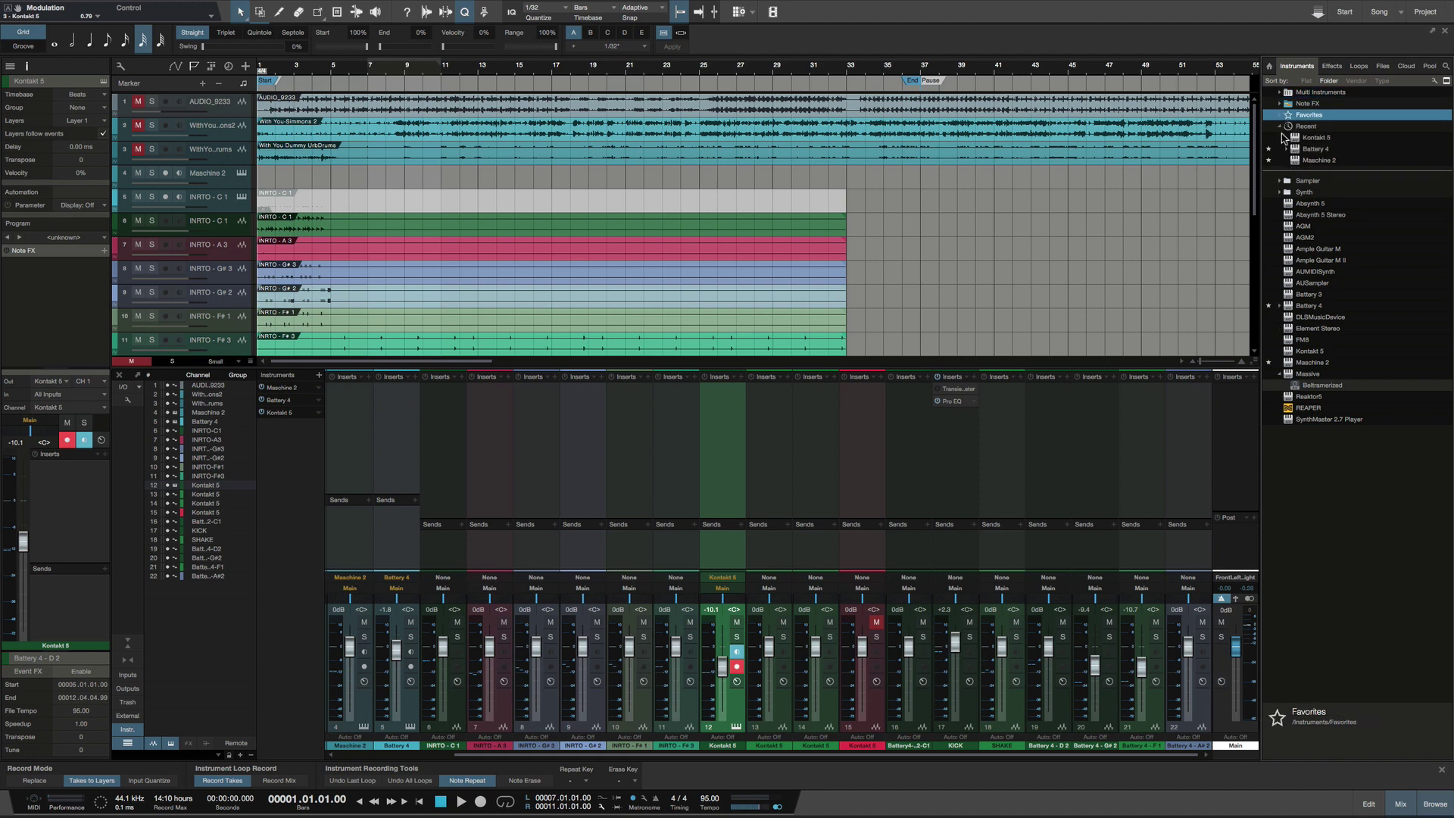
pyautogui.click(1281, 126)
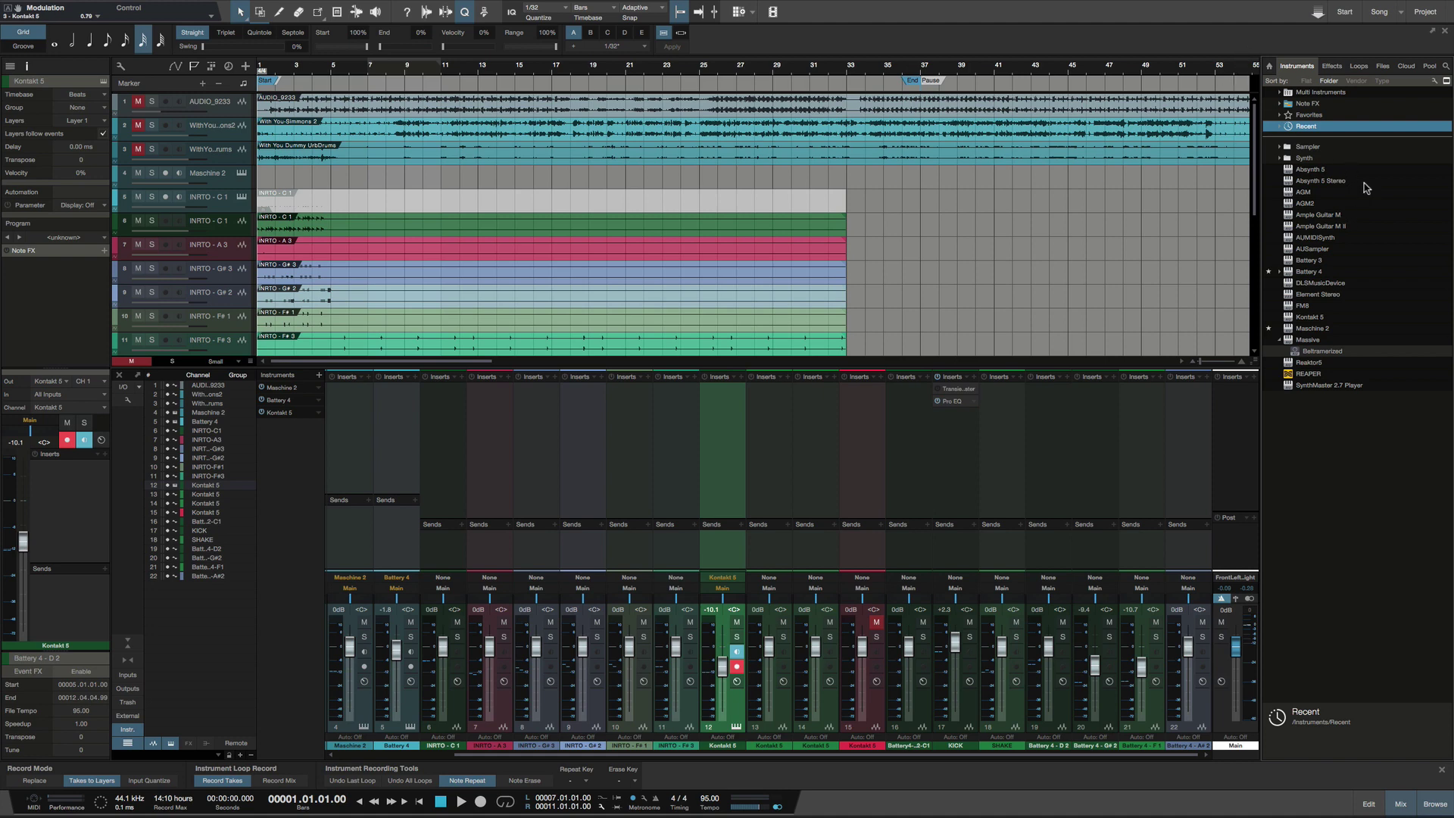
pyautogui.click(1279, 340)
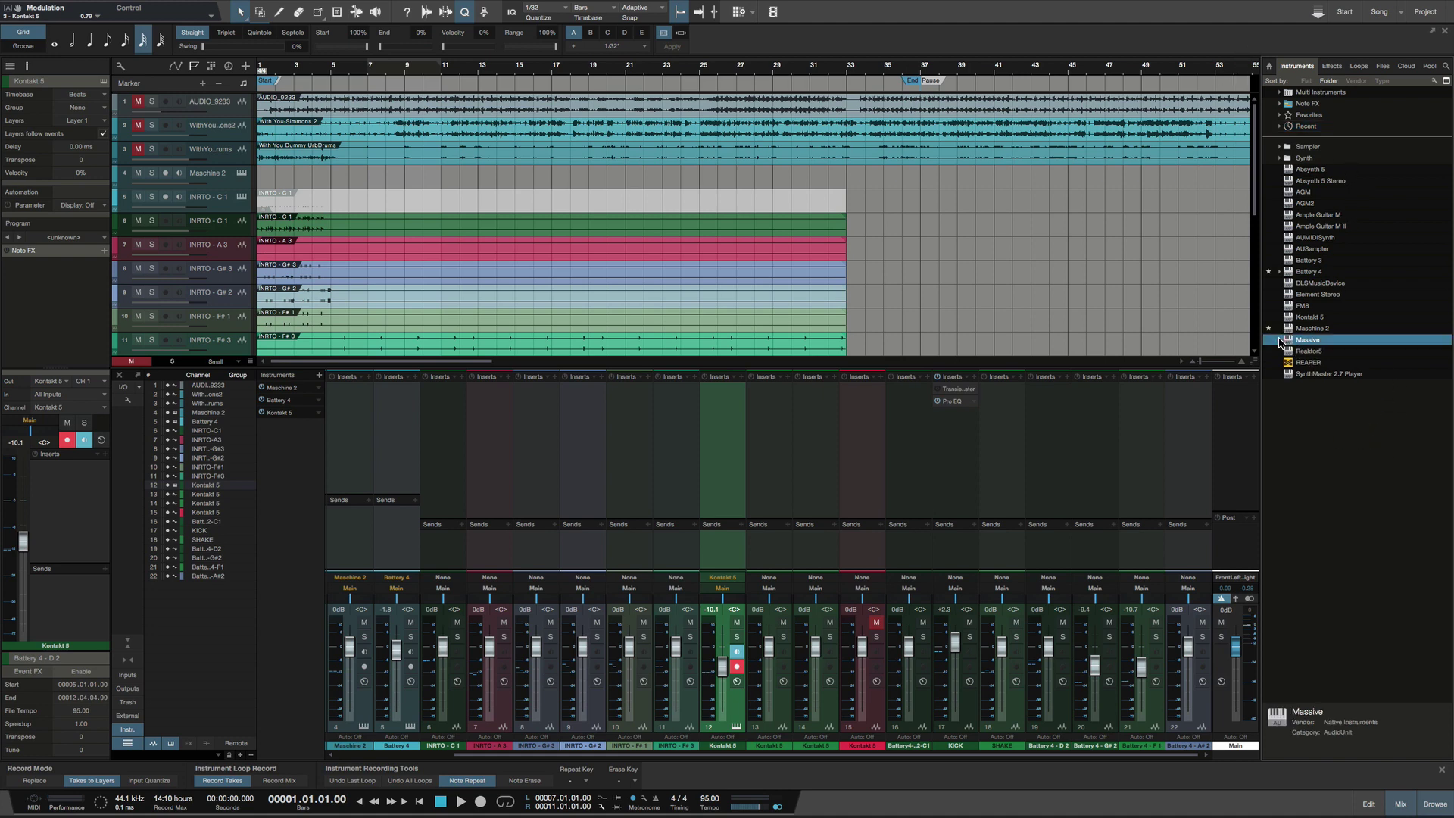
pyautogui.click(1436, 82)
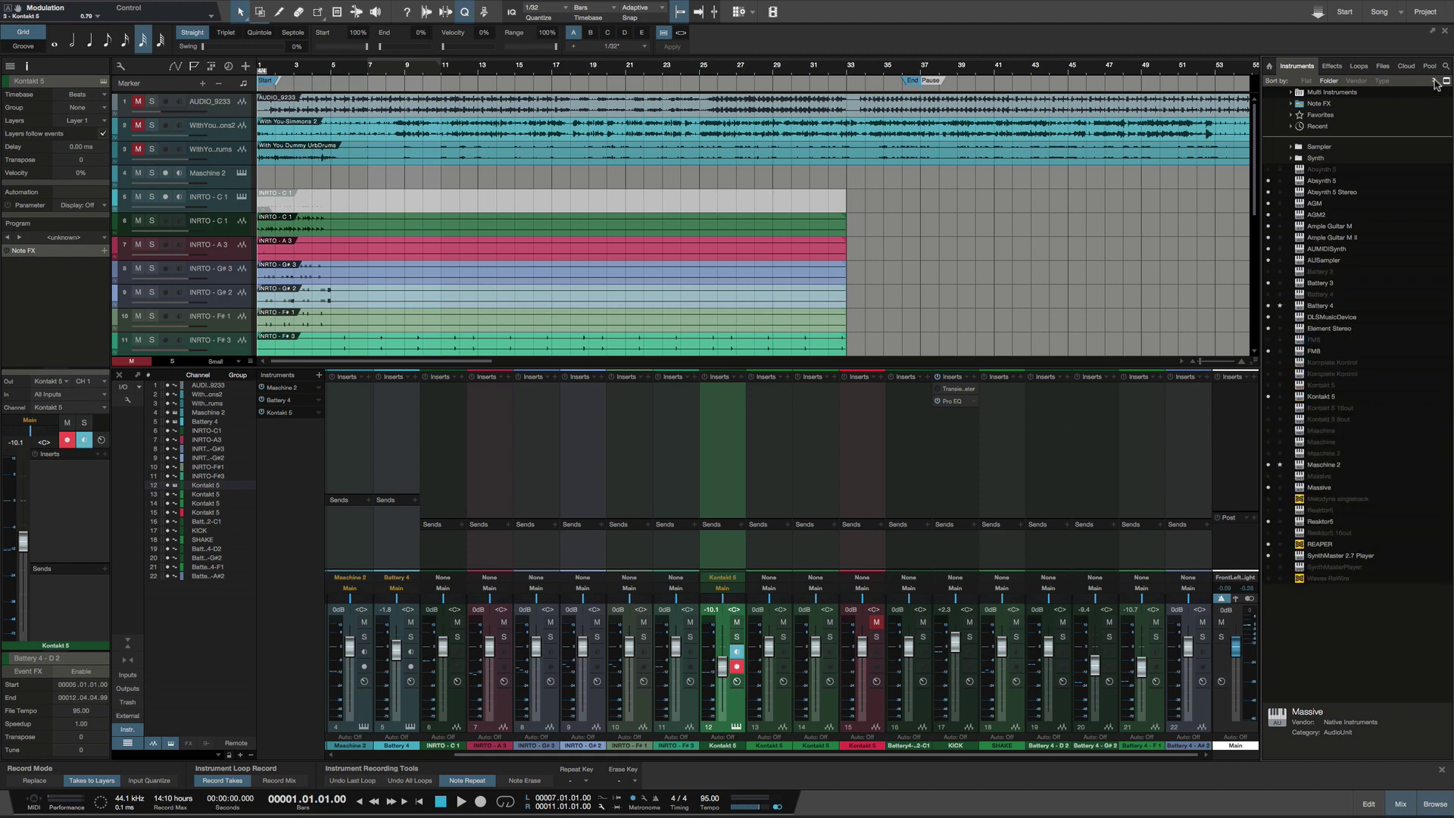
pyautogui.click(1327, 295)
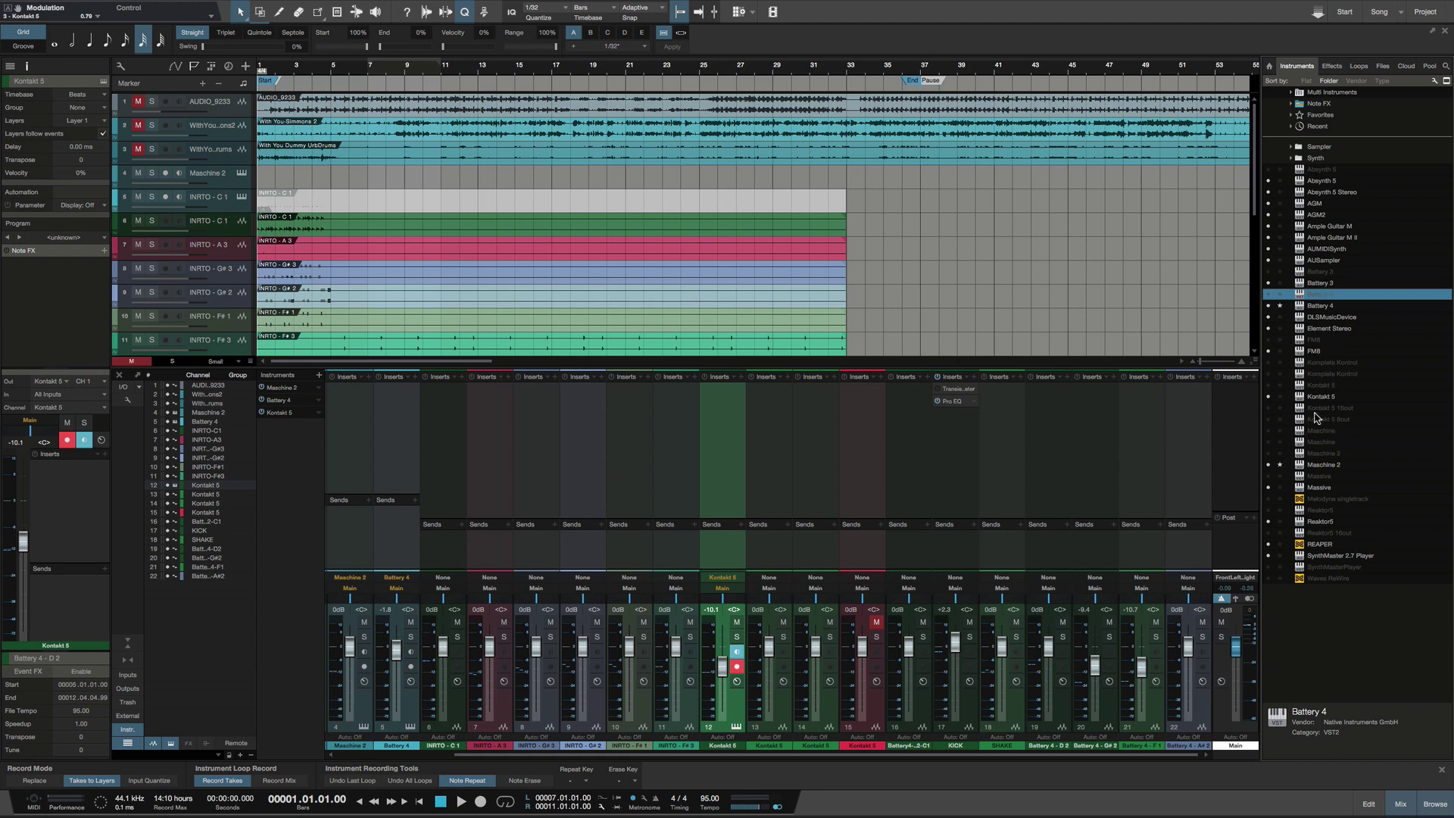
pyautogui.click(1436, 84)
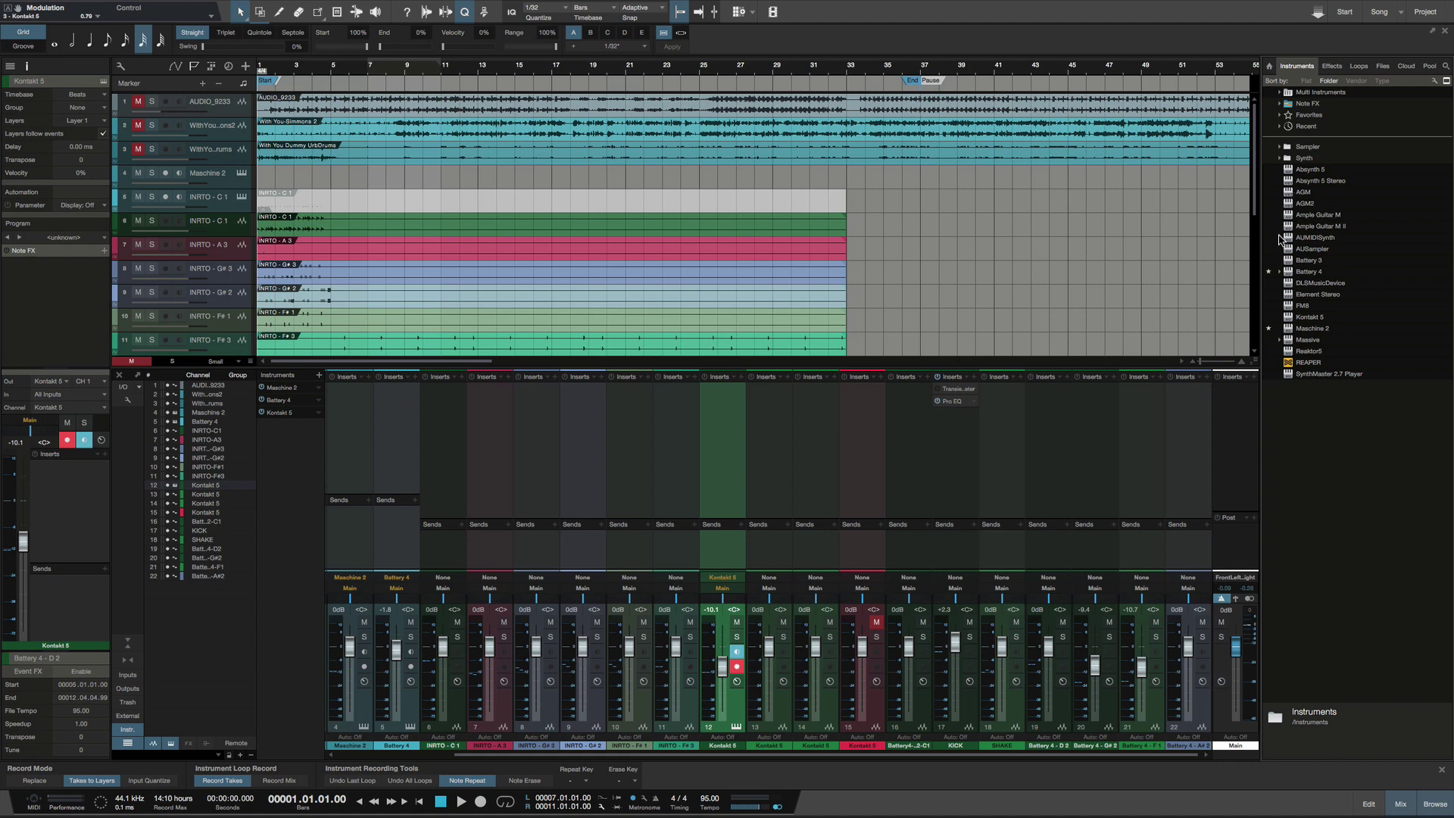
# Step: Dismiss the DLSMusicDevice menu, expand Favorites, select Maschine 2, and fold Battery 4's kits
pyautogui.rightClick(1318, 285)
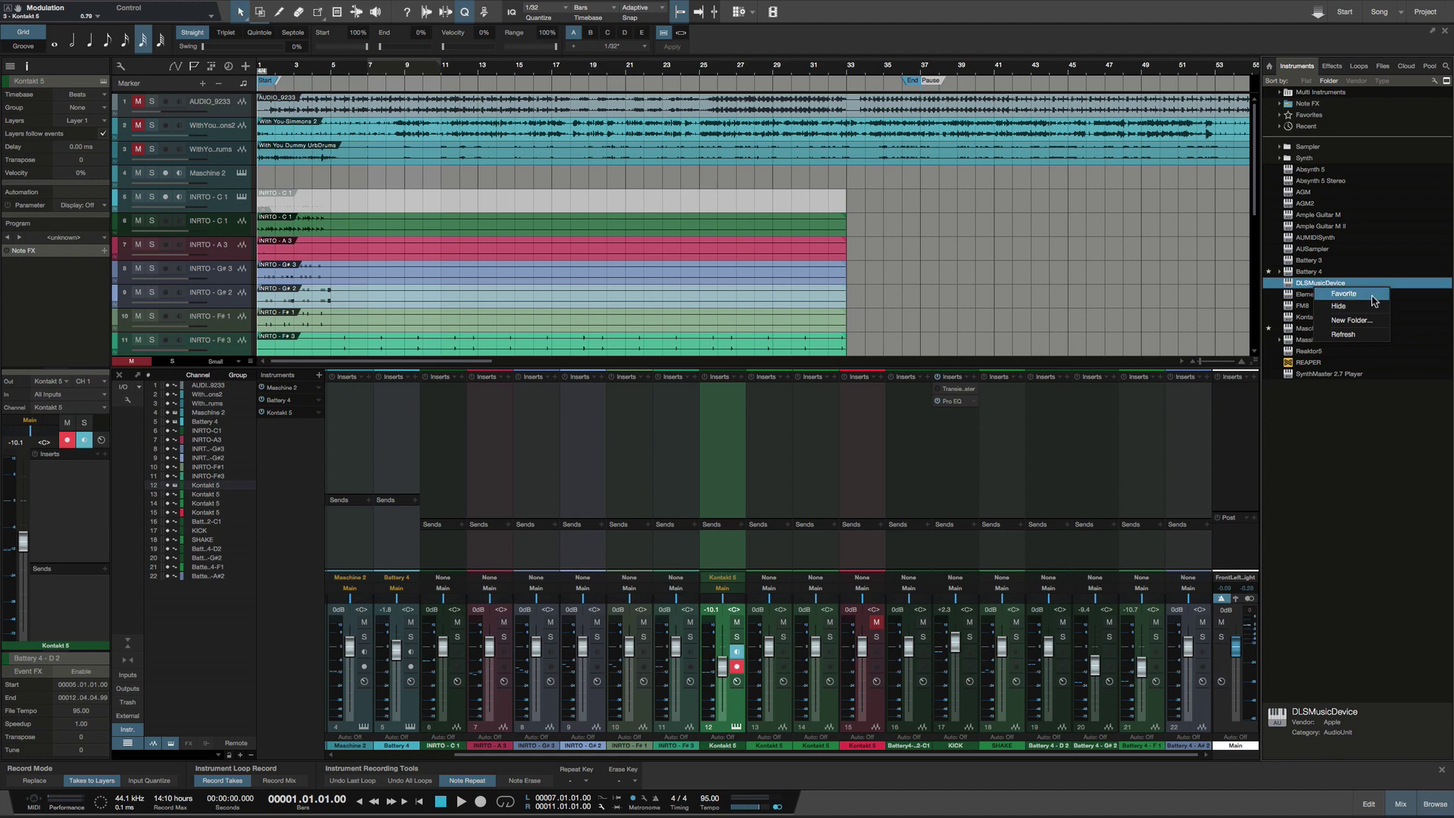
pyautogui.click(1397, 239)
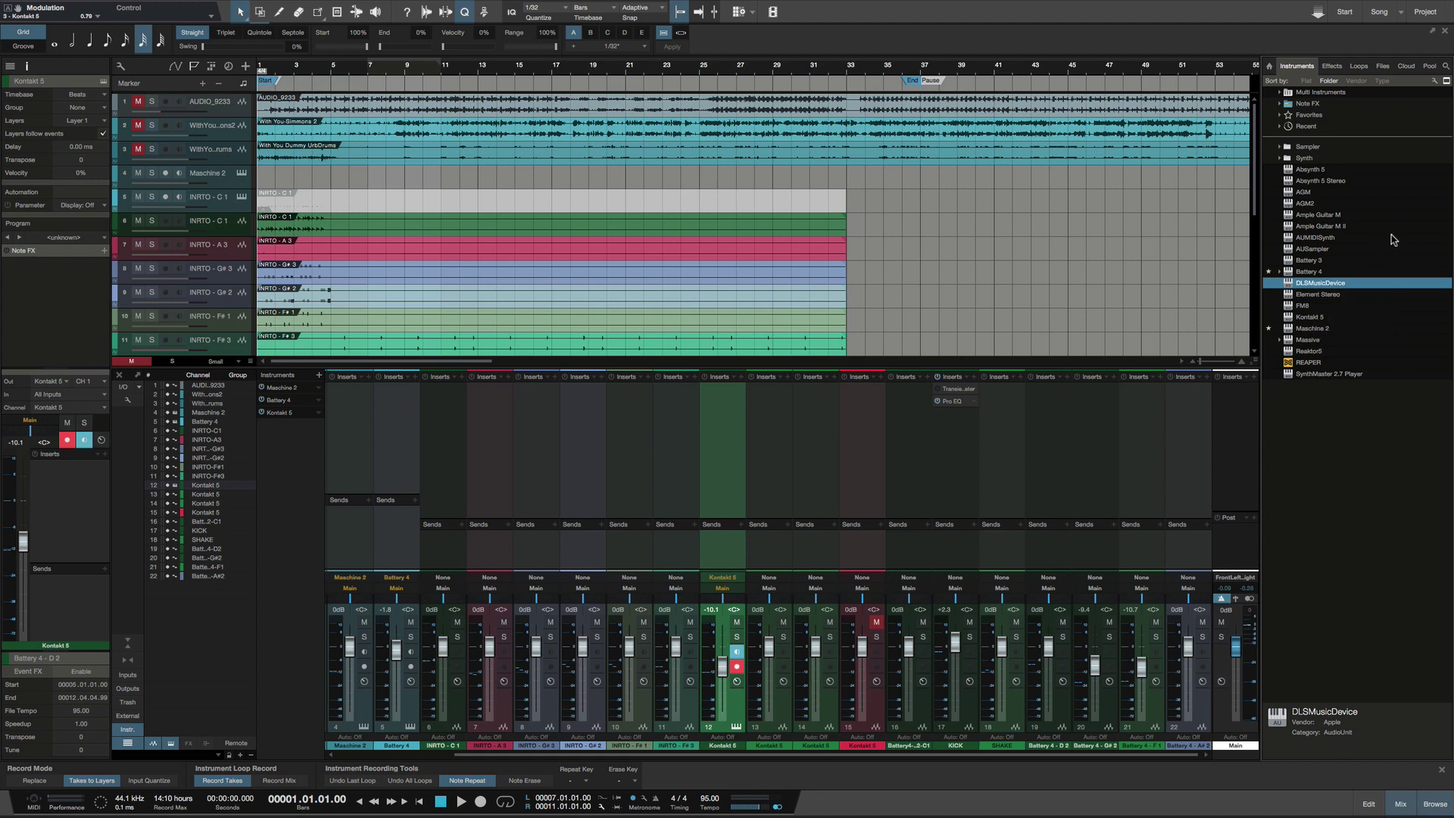
pyautogui.click(1280, 117)
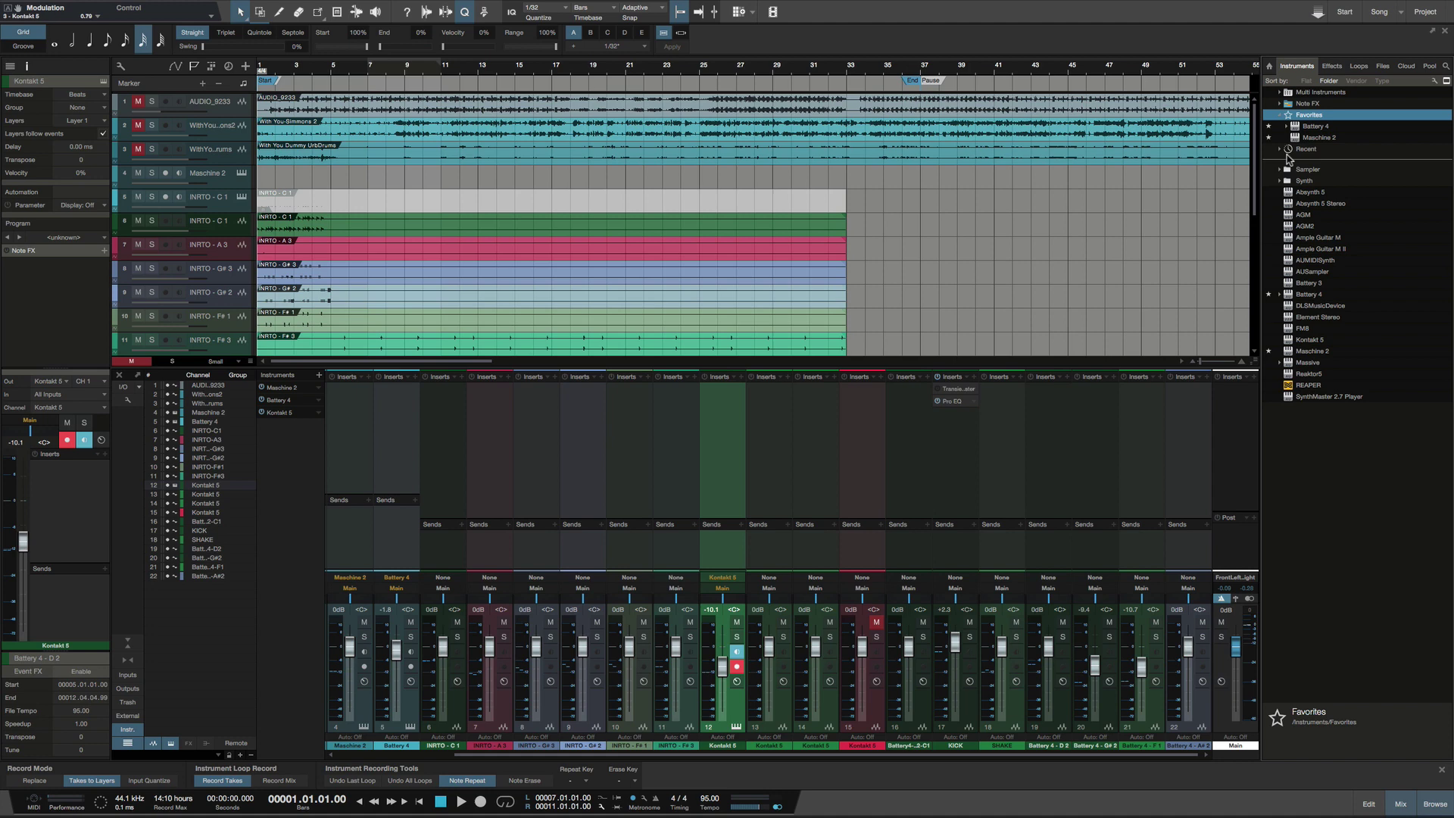
pyautogui.doubleClick(1317, 127)
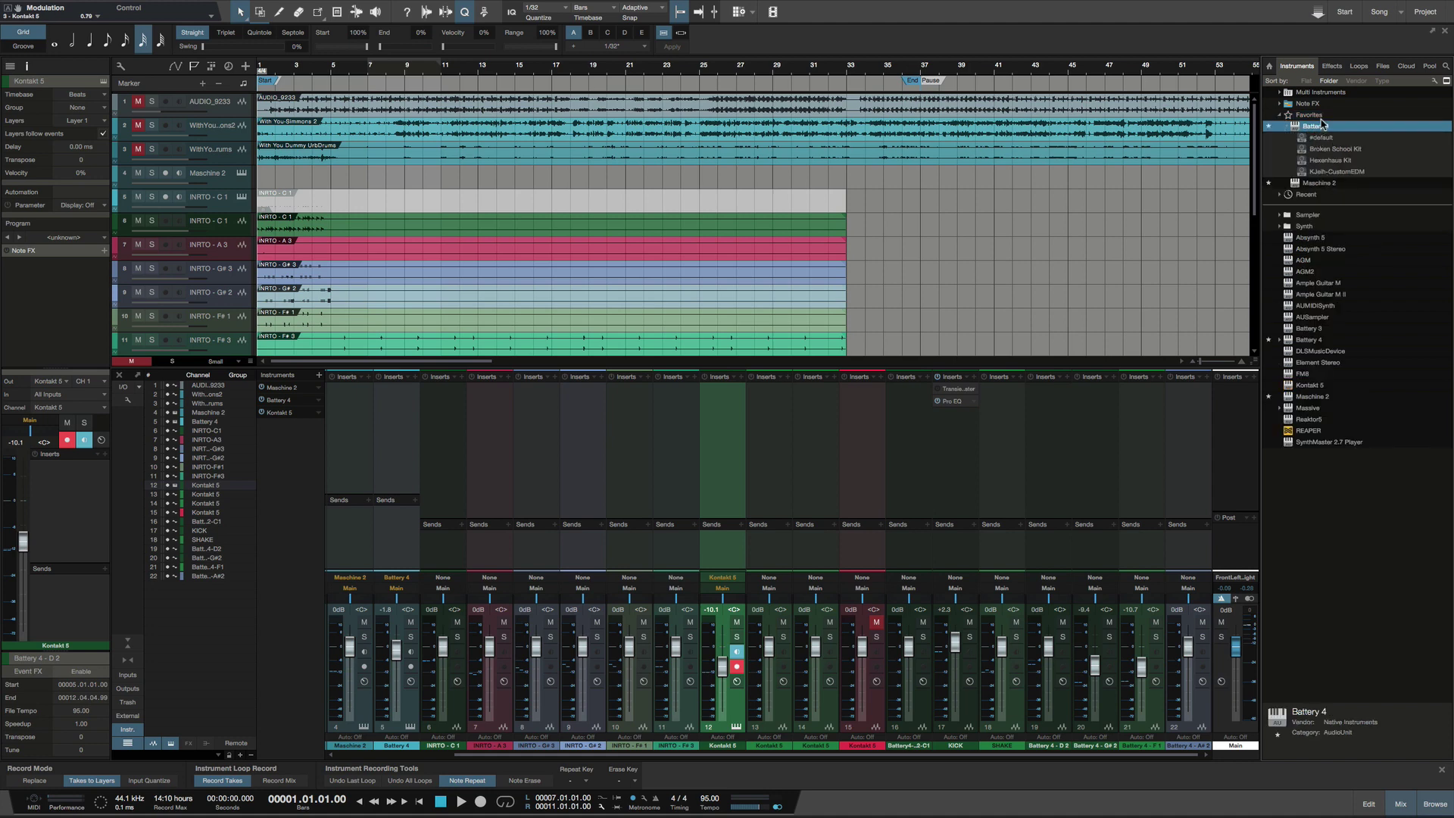
pyautogui.click(1316, 185)
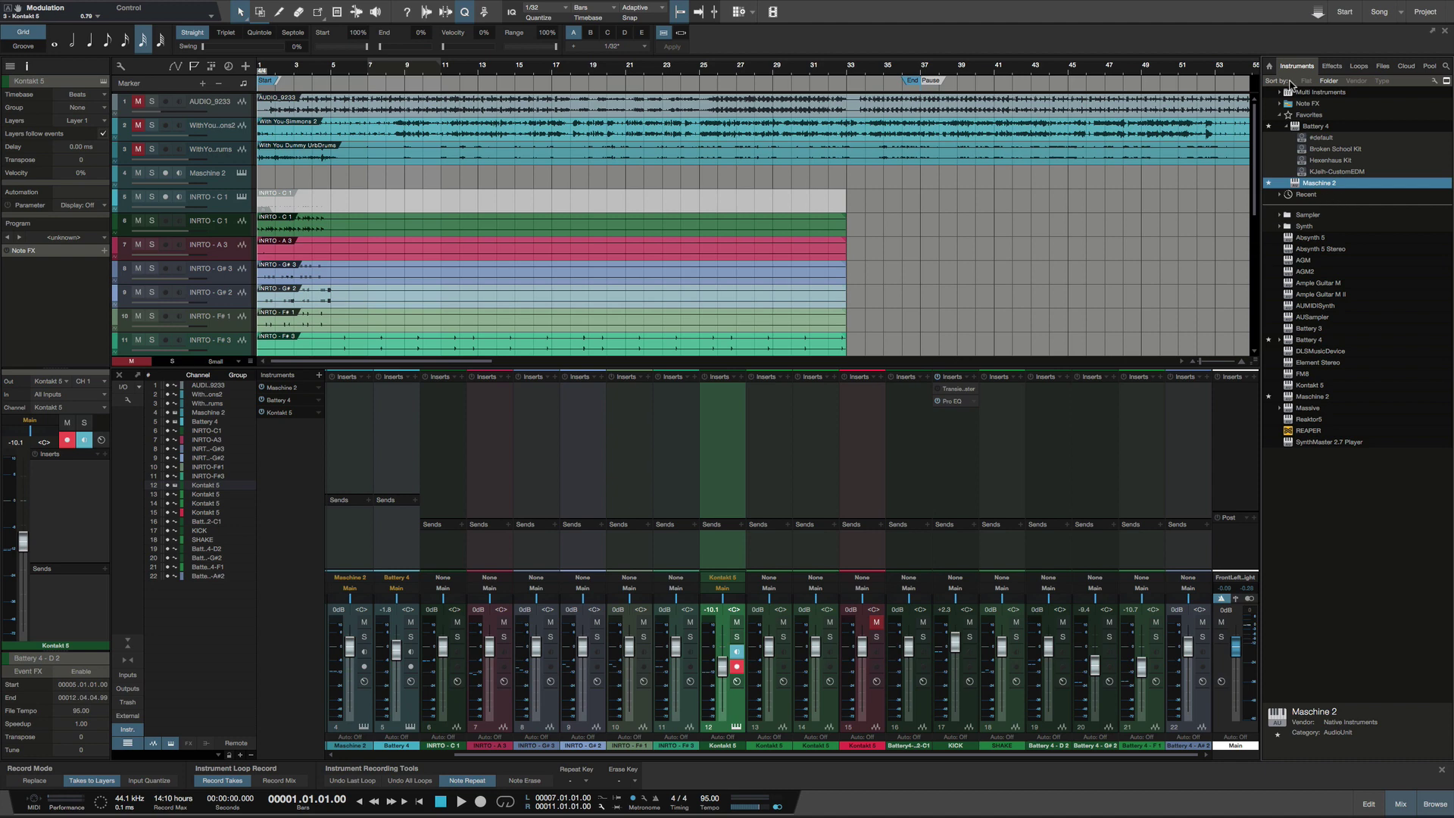
pyautogui.click(1288, 128)
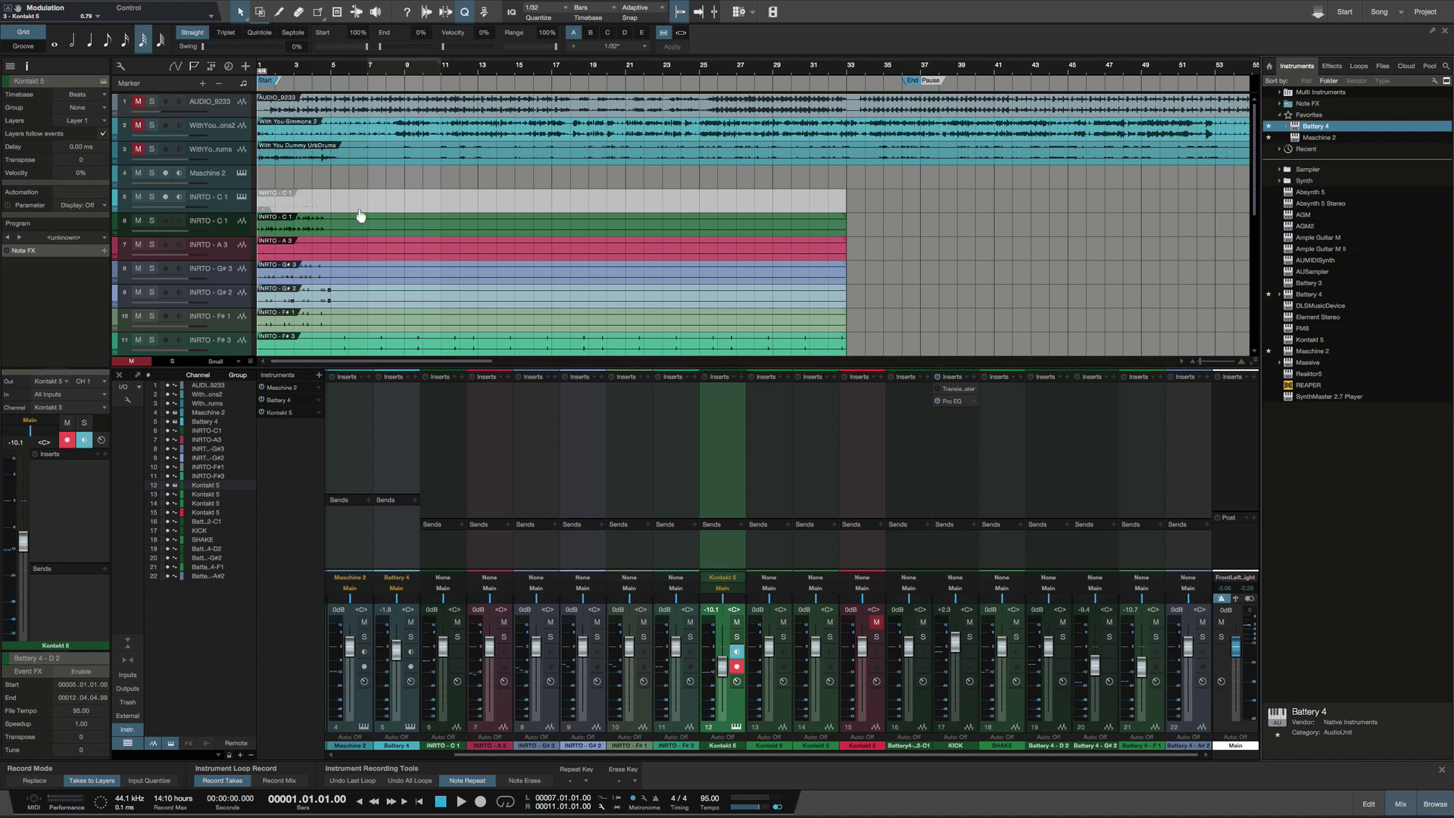
# Step: Hide the mixer and increase the track lane height to Medium
pyautogui.click(318, 175)
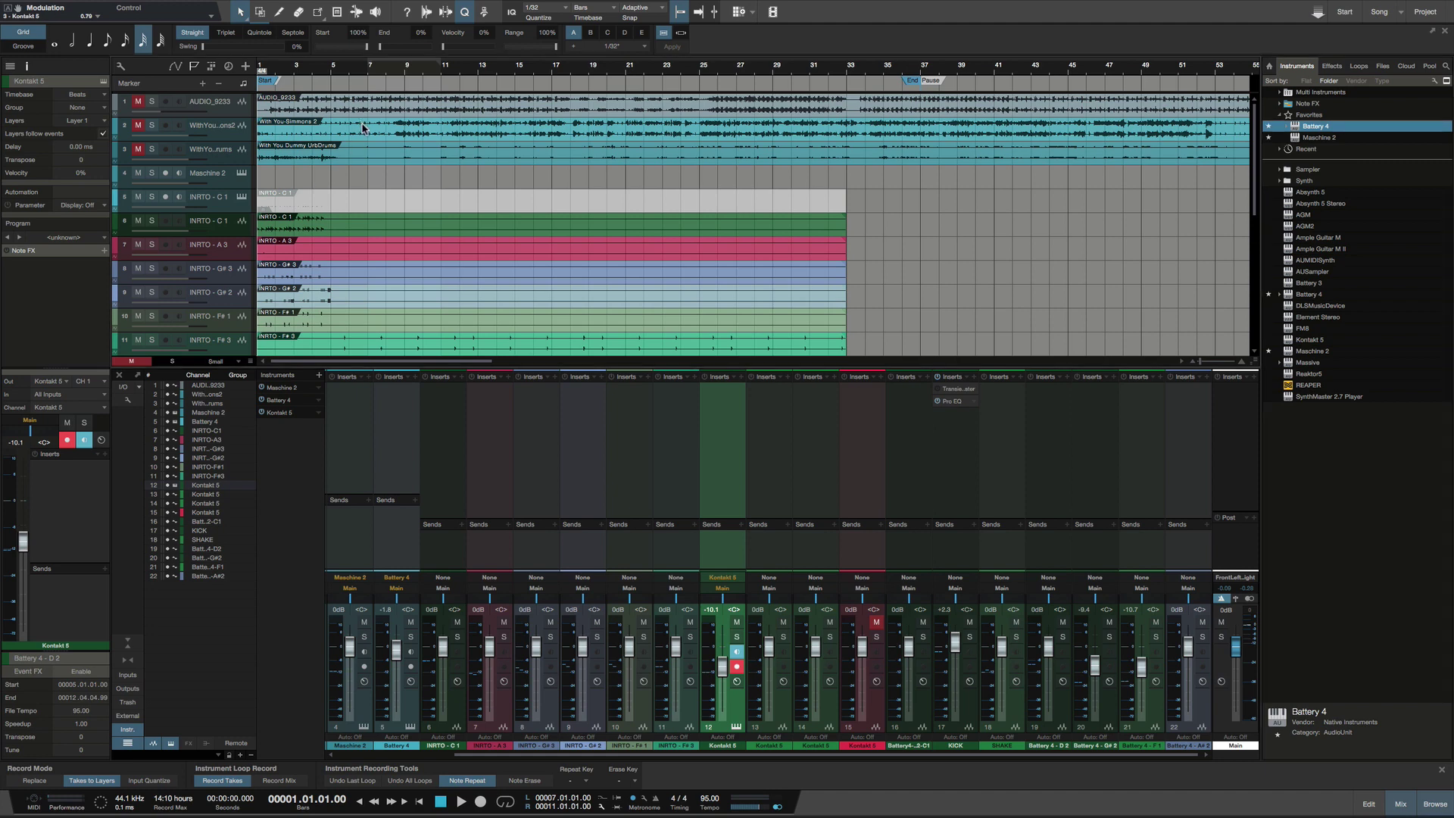
pyautogui.press('F3')
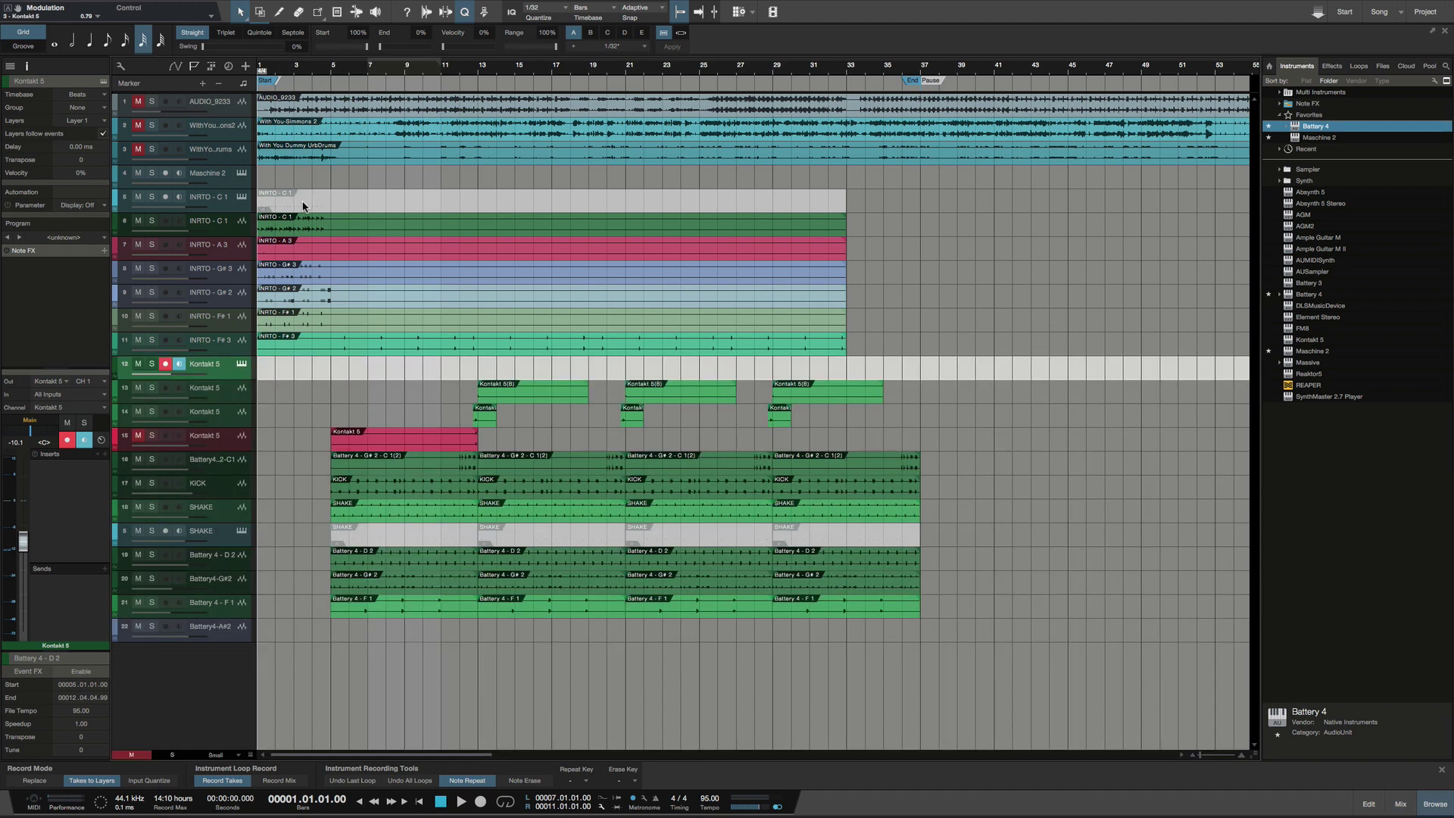
pyautogui.hotkey('shift', 'e')
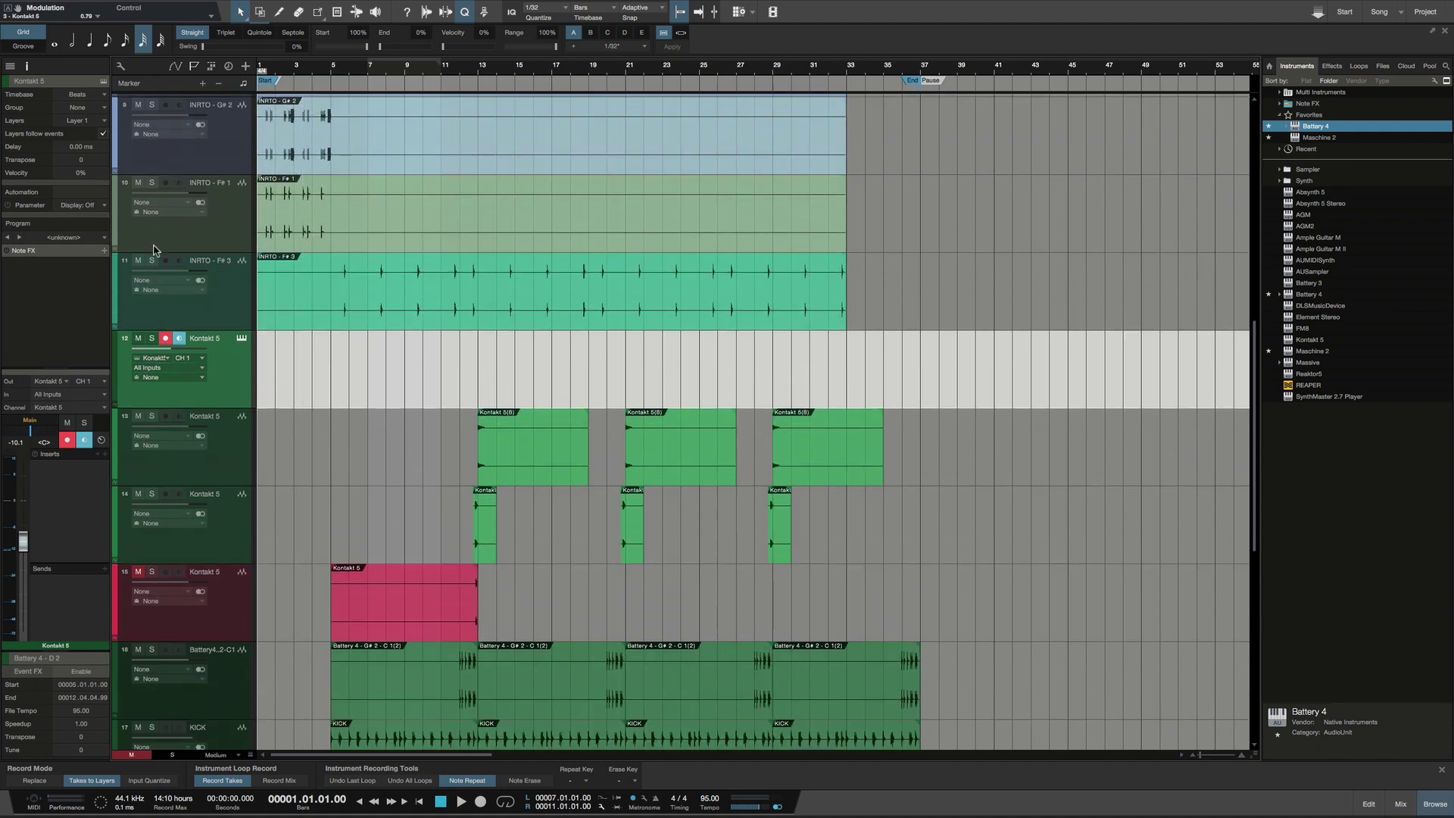
# Step: Colour track 13 light yellow-green after checking other tracks' colour options
pyautogui.click(117, 219)
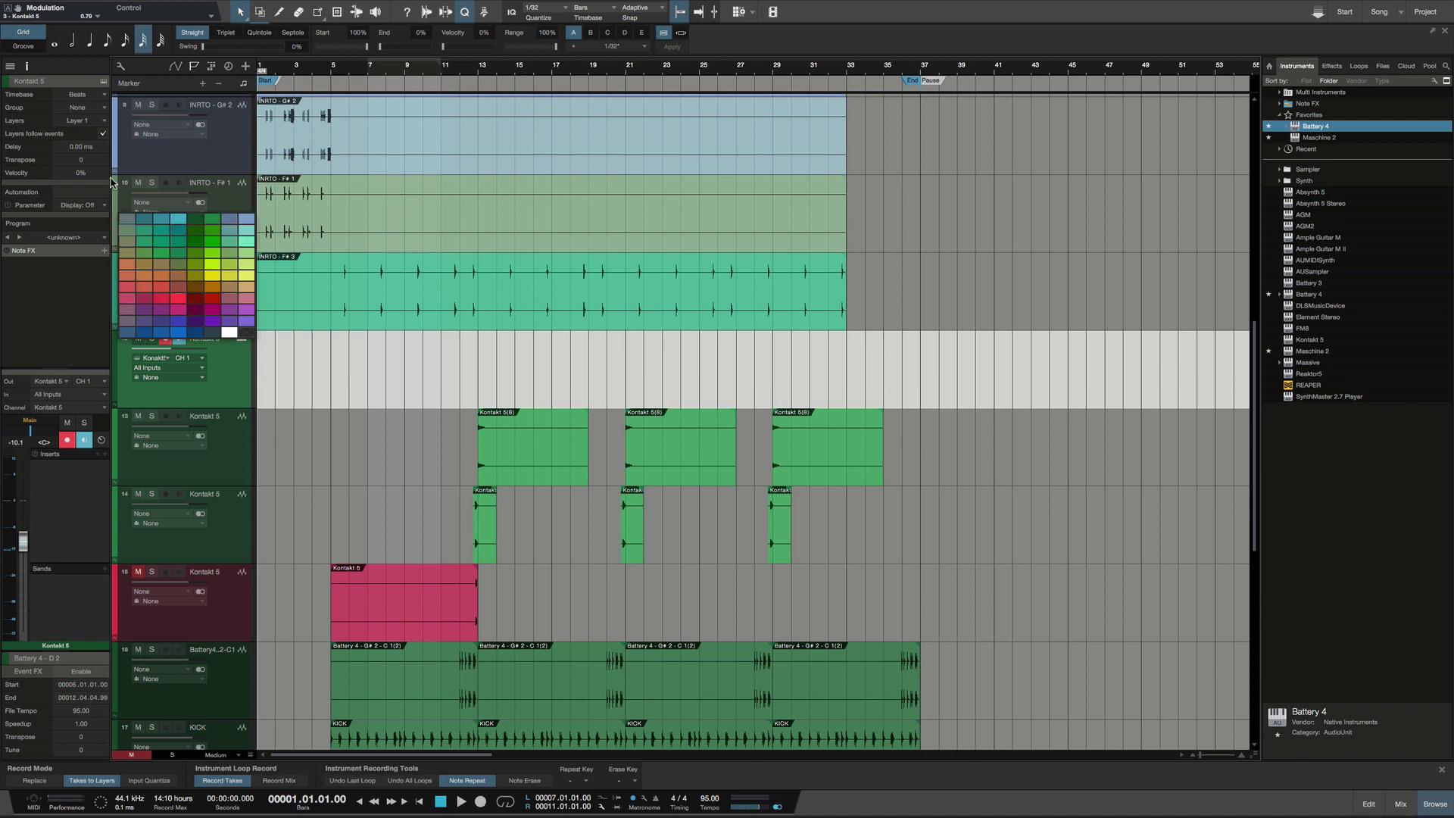
pyautogui.click(116, 148)
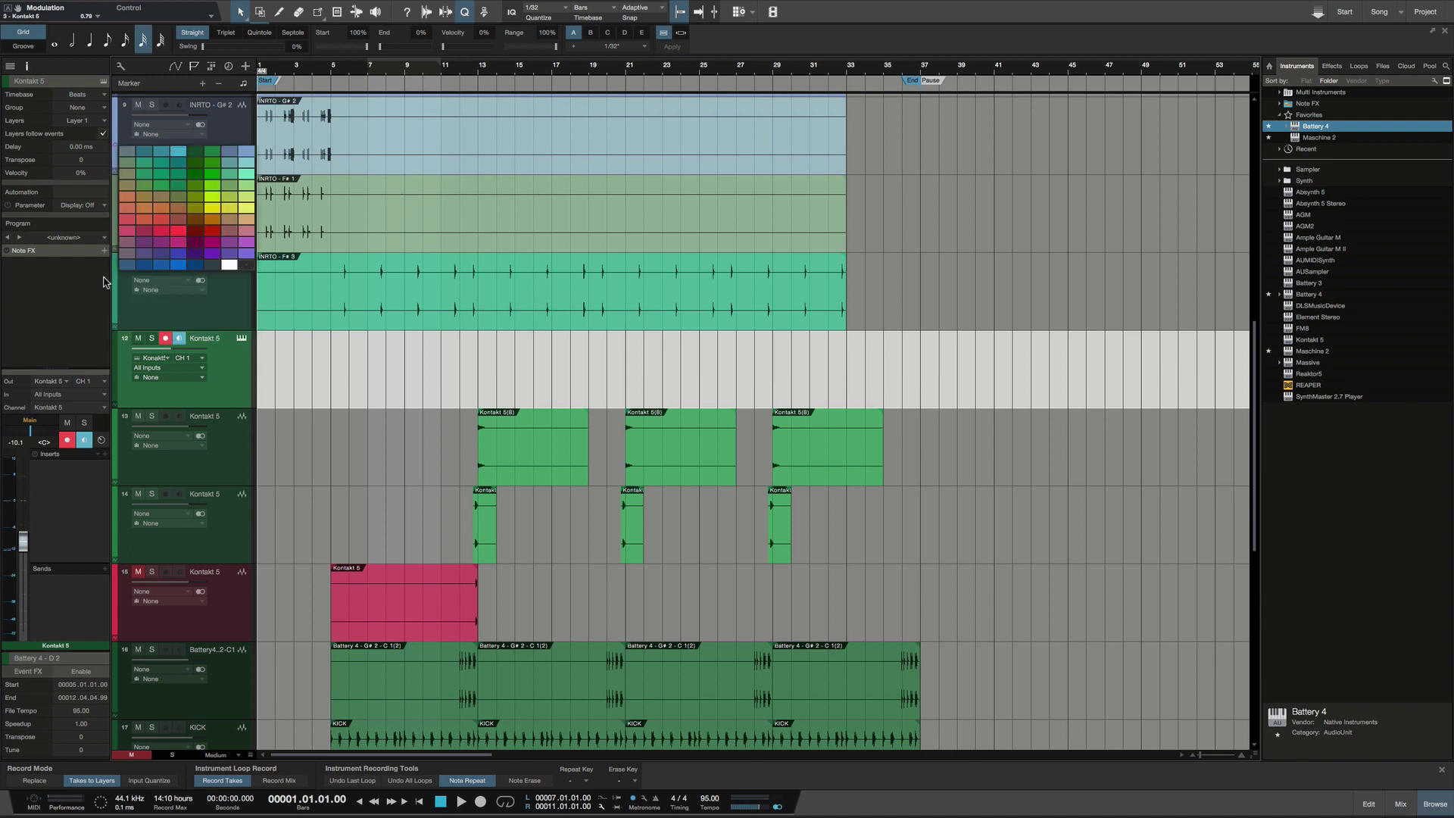
pyautogui.click(115, 372)
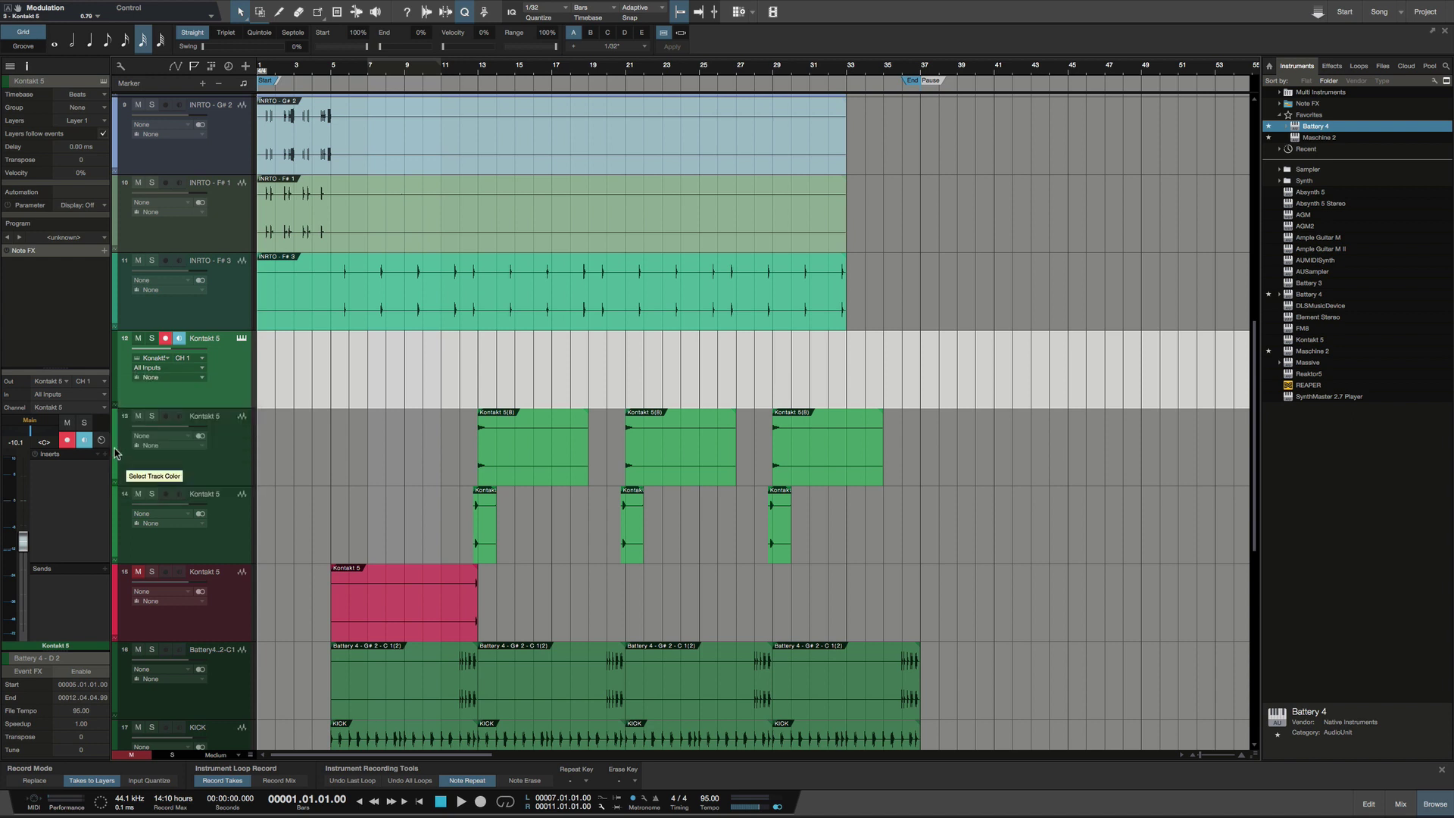
pyautogui.click(118, 523)
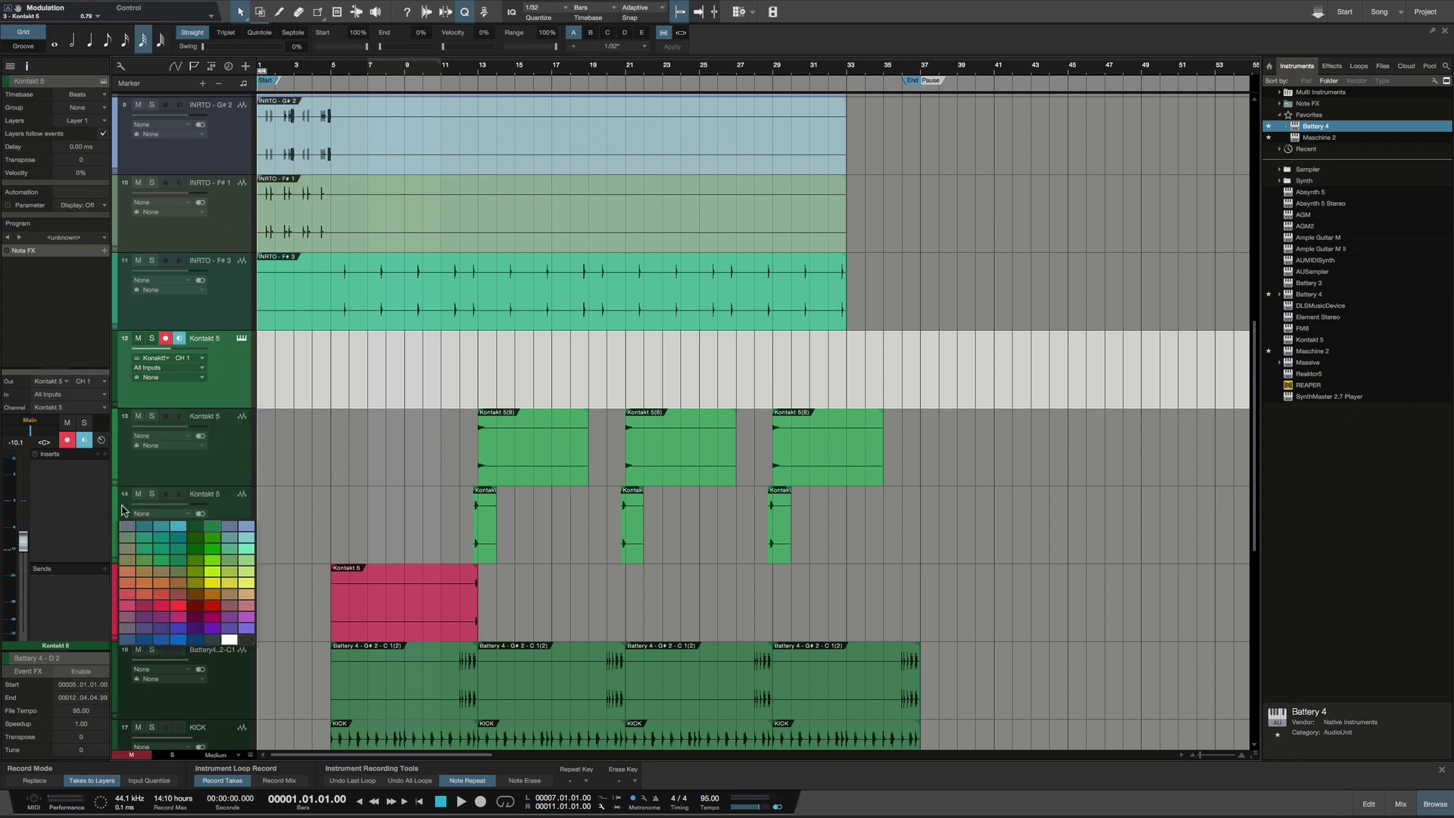
pyautogui.click(231, 453)
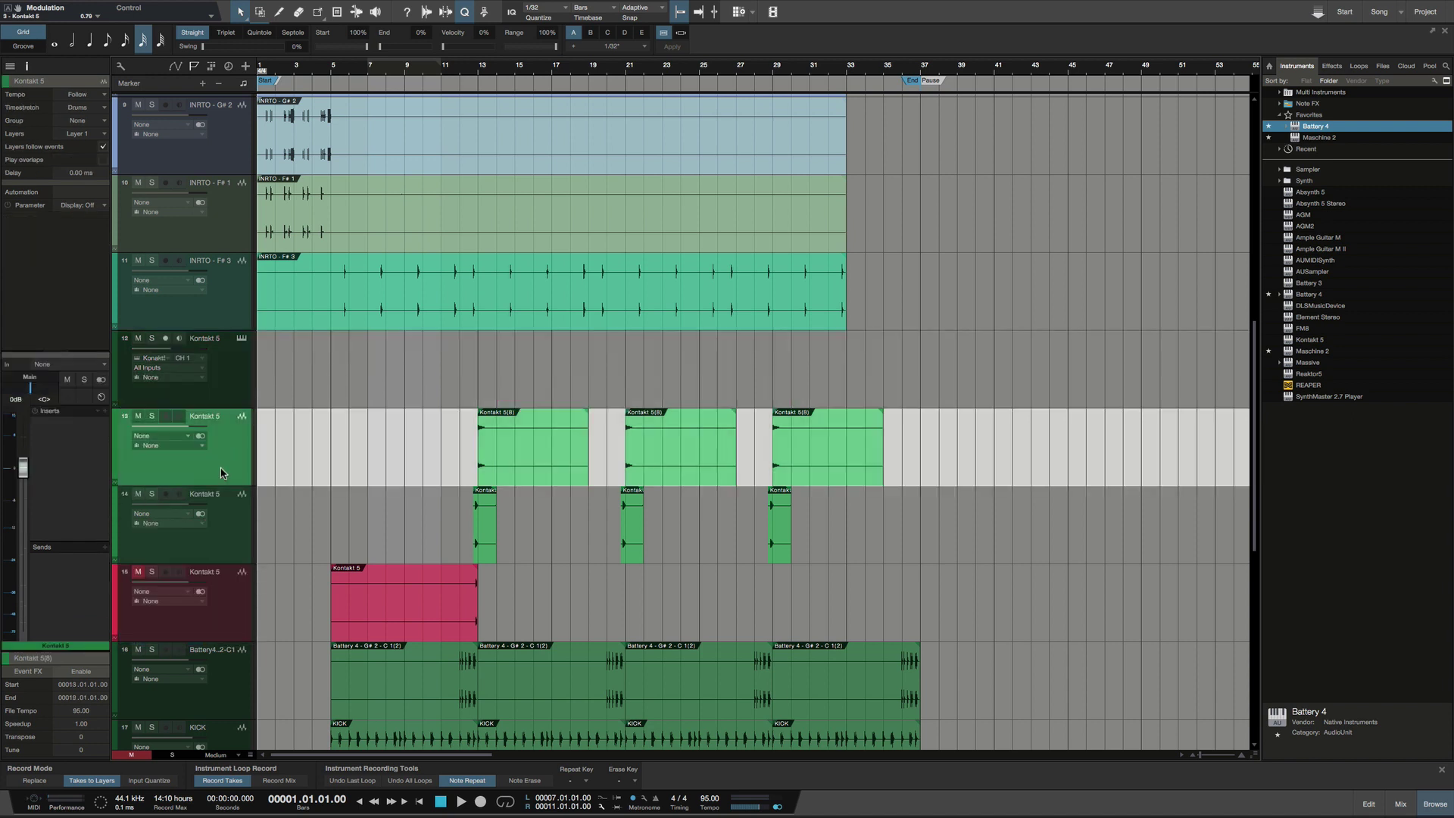
pyautogui.click(113, 447)
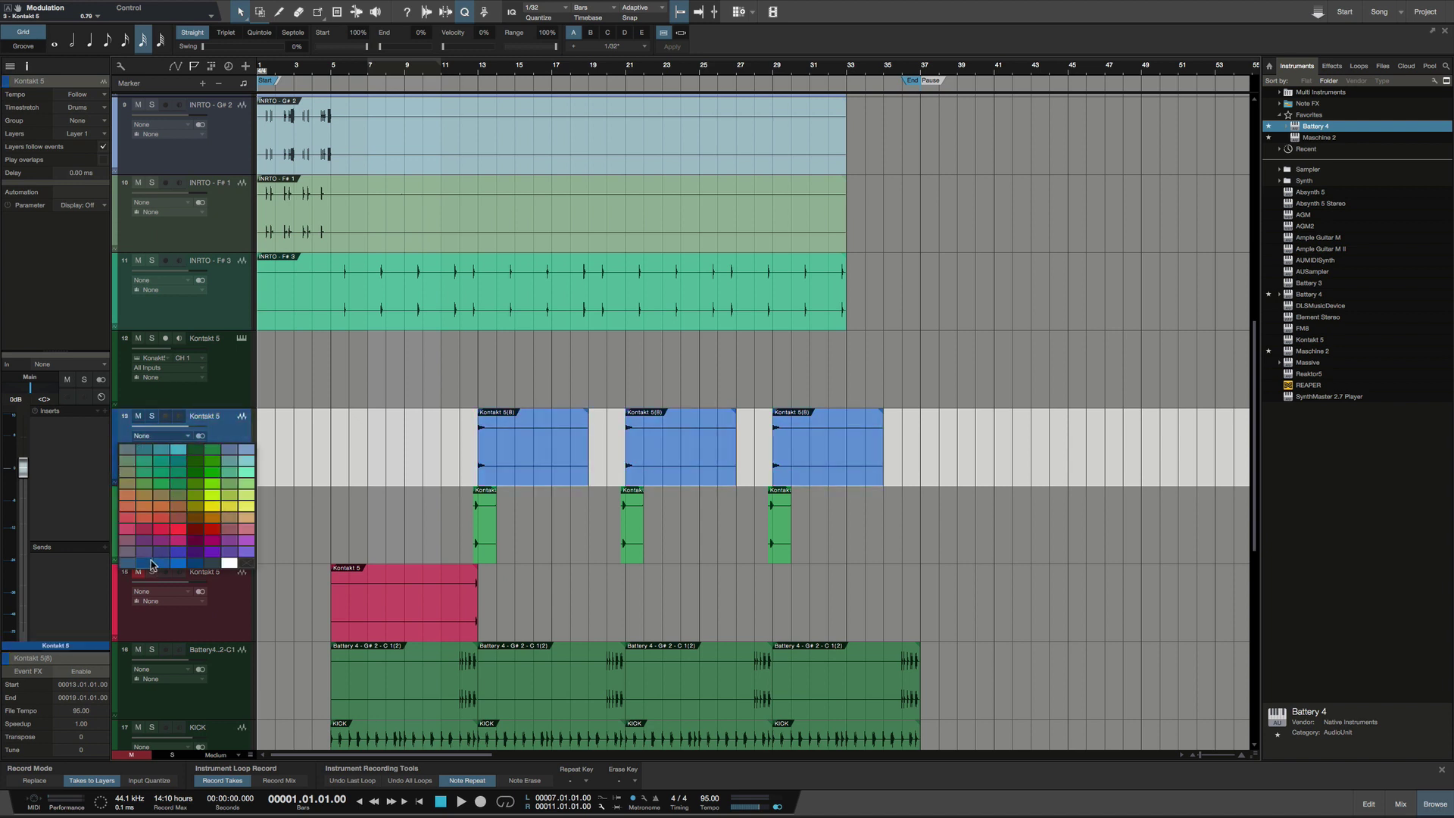
pyautogui.click(246, 511)
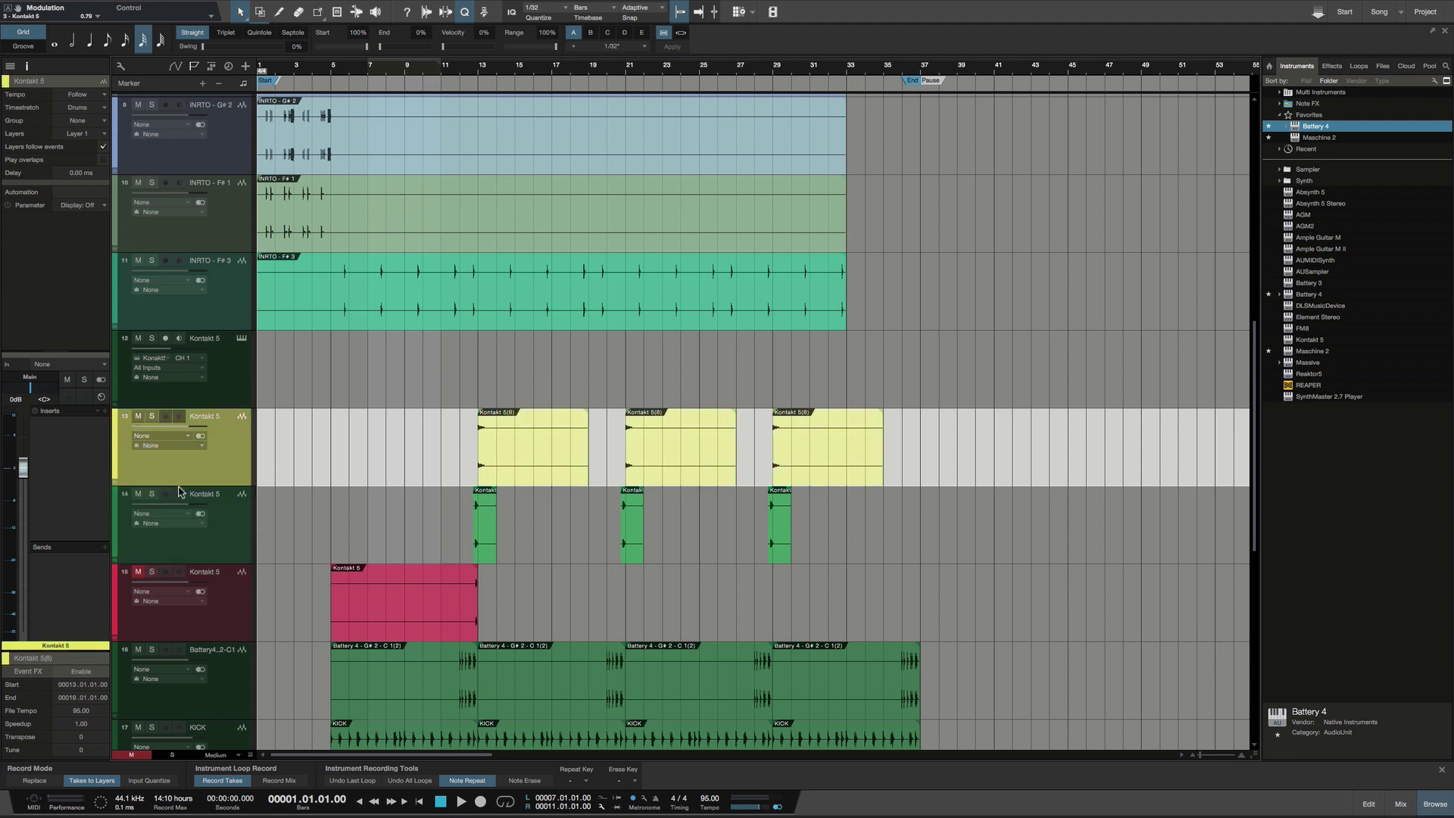
# Step: Select tracks 12 to 14, then check track 15's colours, leaving it red
pyautogui.click(229, 373)
pyautogui.click(224, 452)
pyautogui.click(227, 534)
pyautogui.scroll(-6, 228, 530)
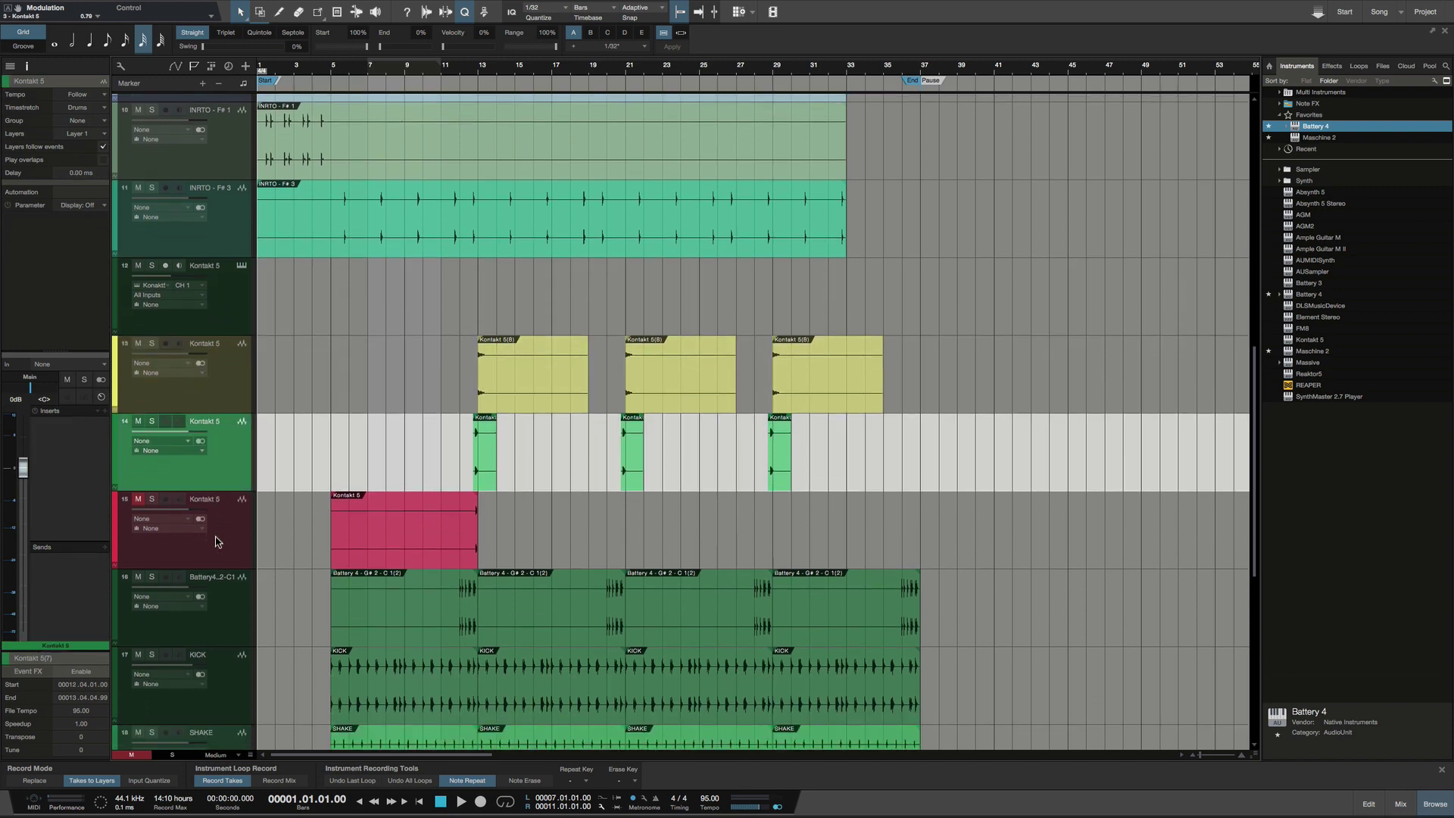
pyautogui.scroll(-3, 193, 457)
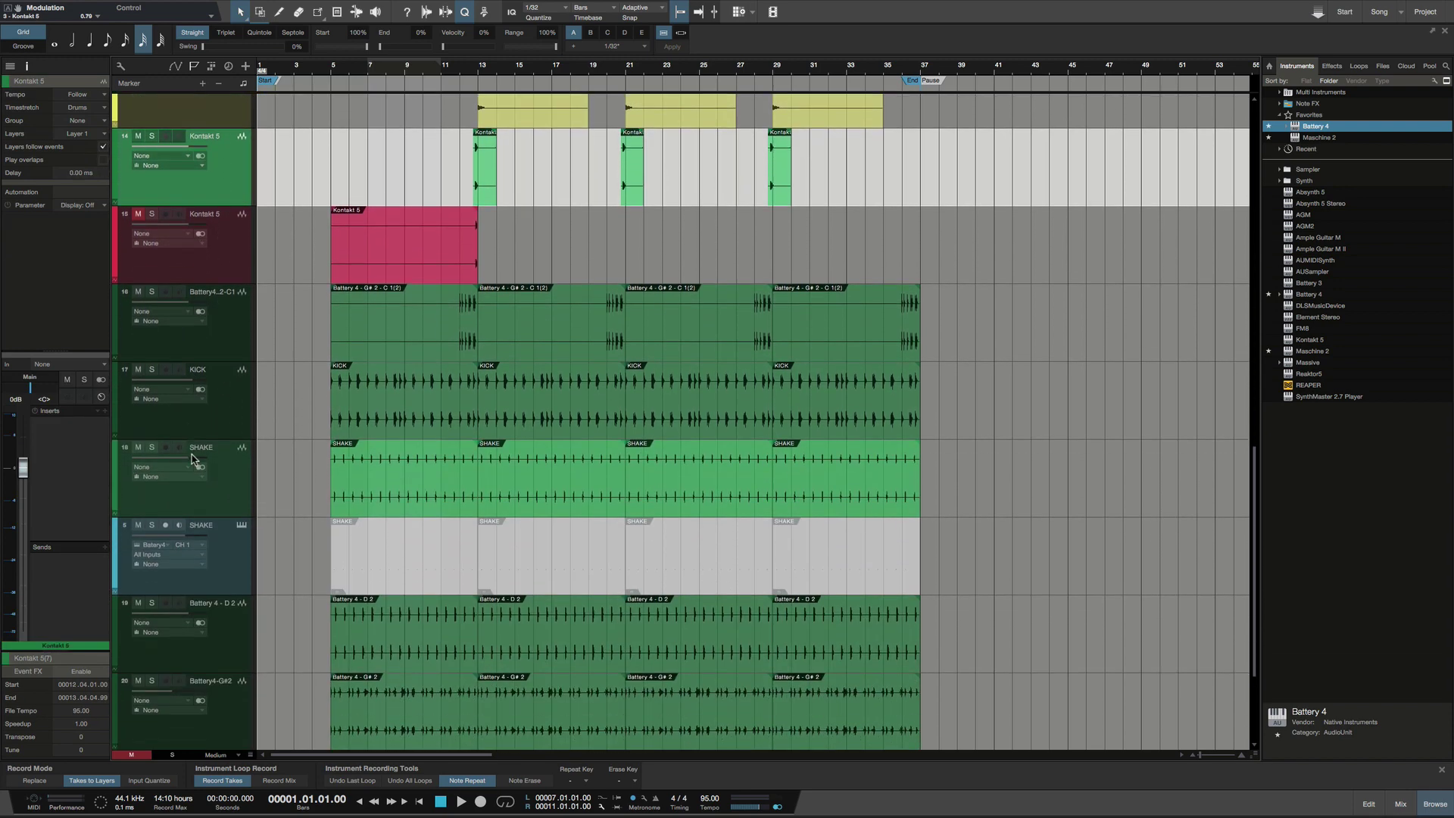
pyautogui.click(116, 237)
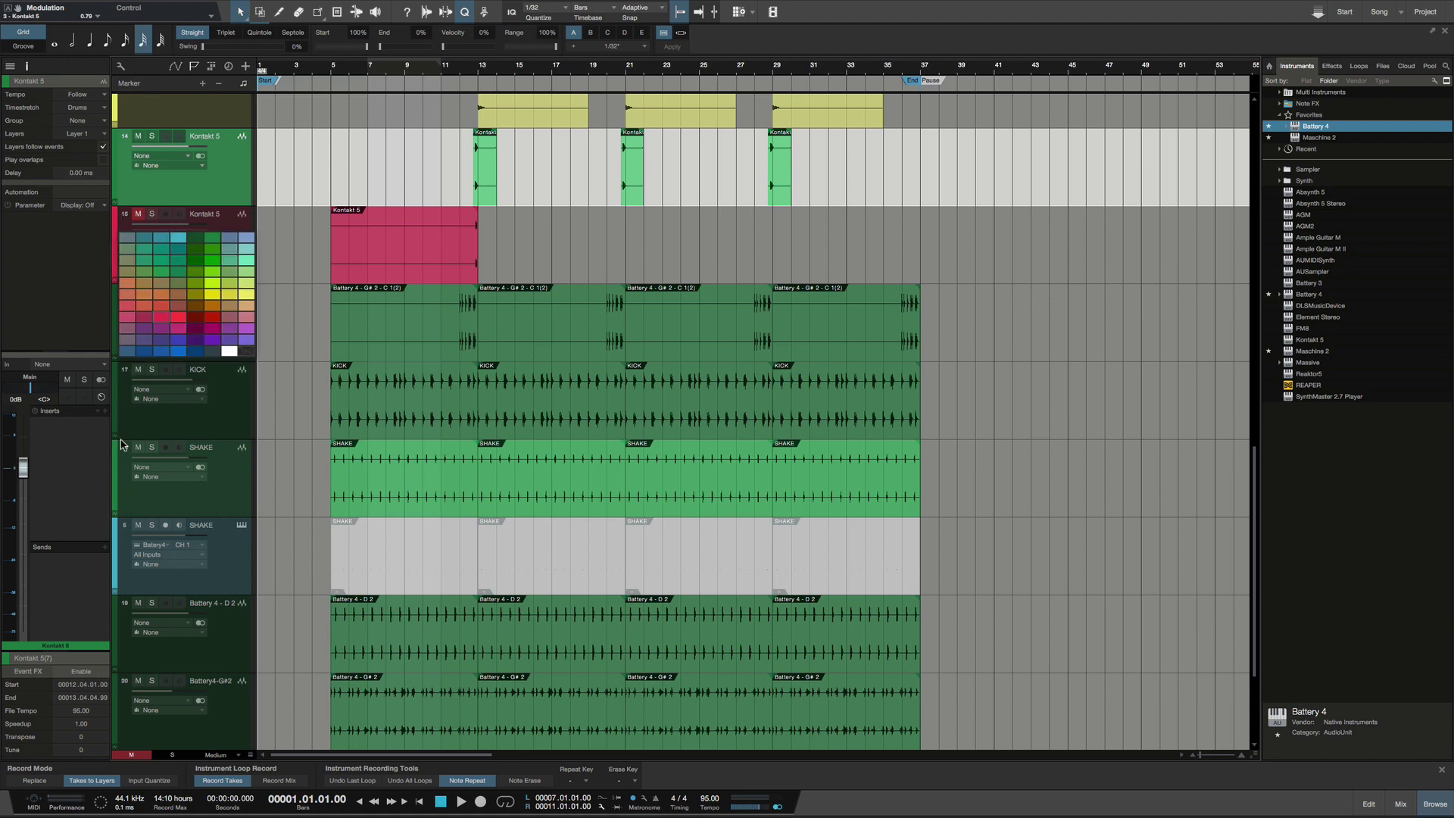
pyautogui.click(219, 419)
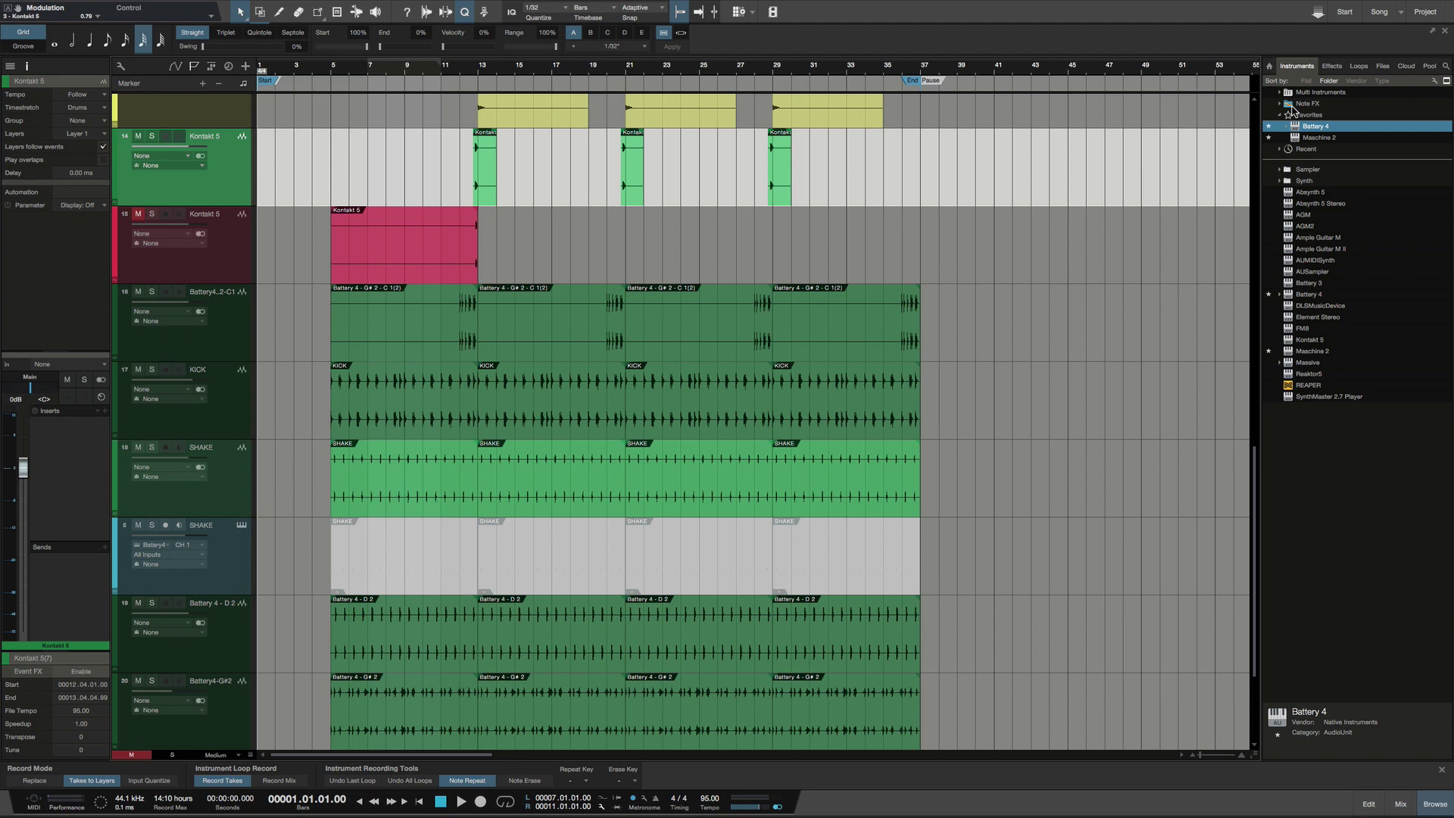
# Step: Expand Note FX in the browser and fold its Arpeggiator preset list
pyautogui.click(1317, 104)
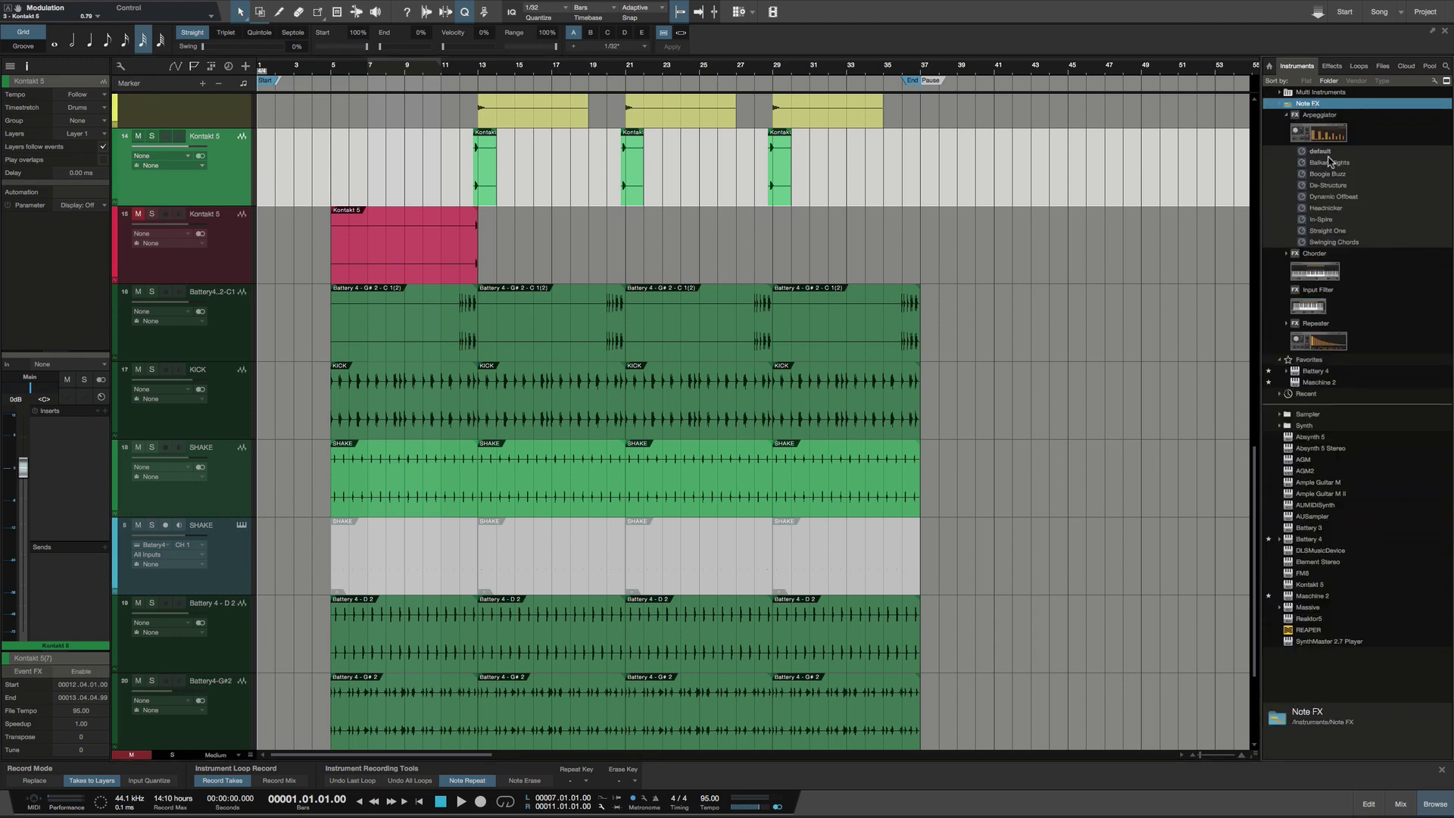
pyautogui.click(1288, 116)
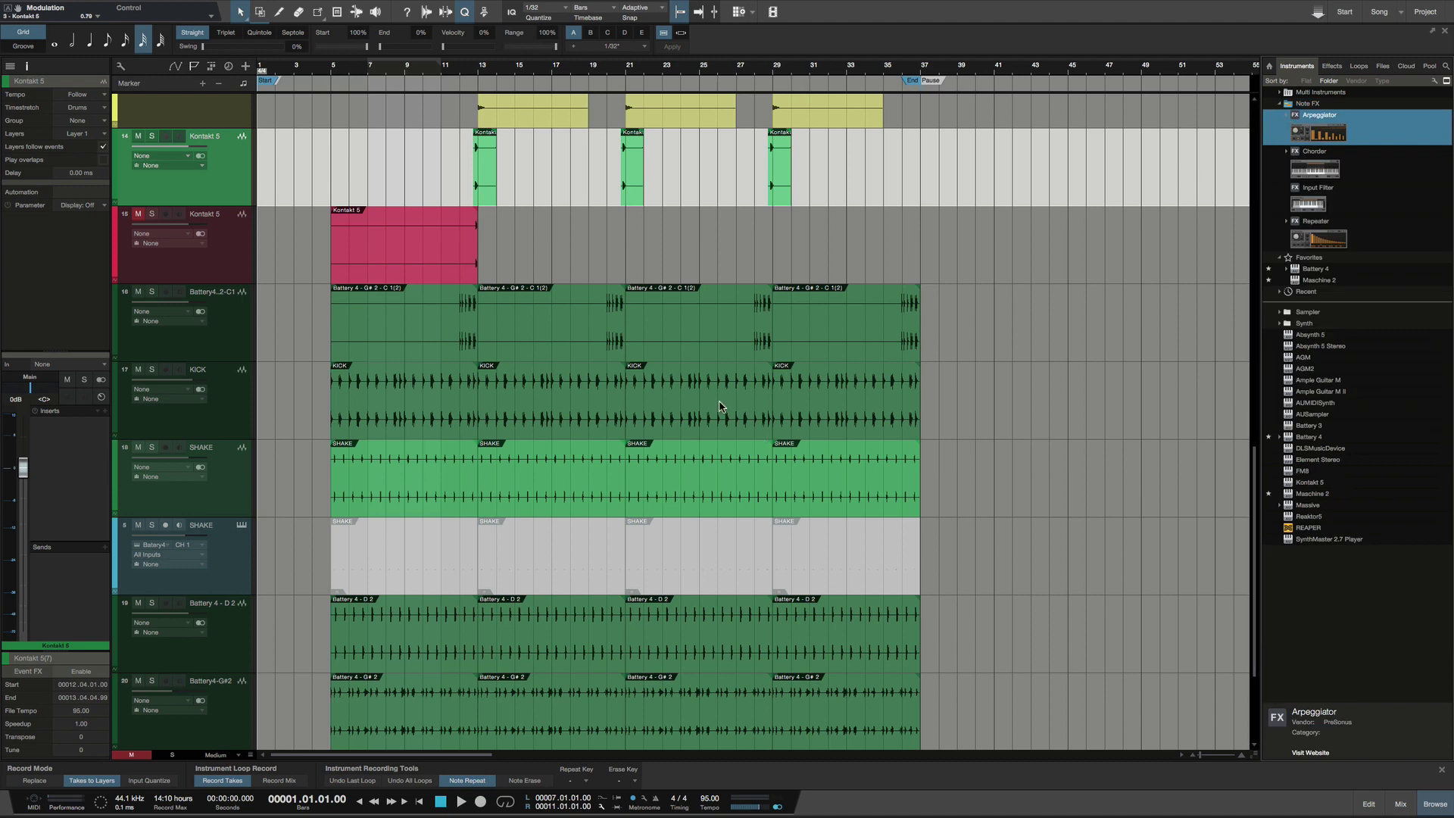
pyautogui.scroll(5, 284, 173)
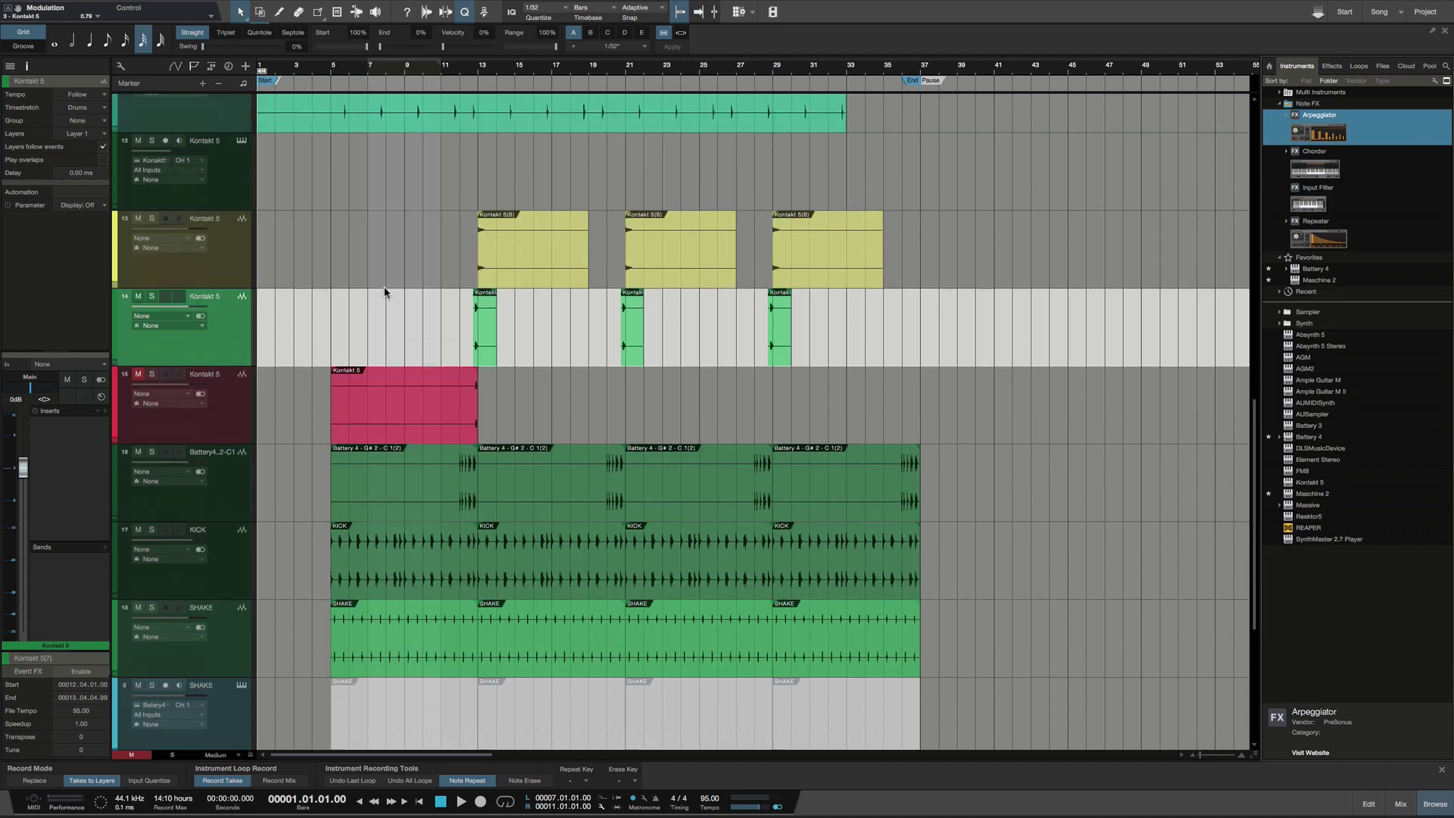
# Step: Select Kontakt 5 track 12, toggle the Inspector, and dismiss the Note FX list unchanged
pyautogui.click(232, 272)
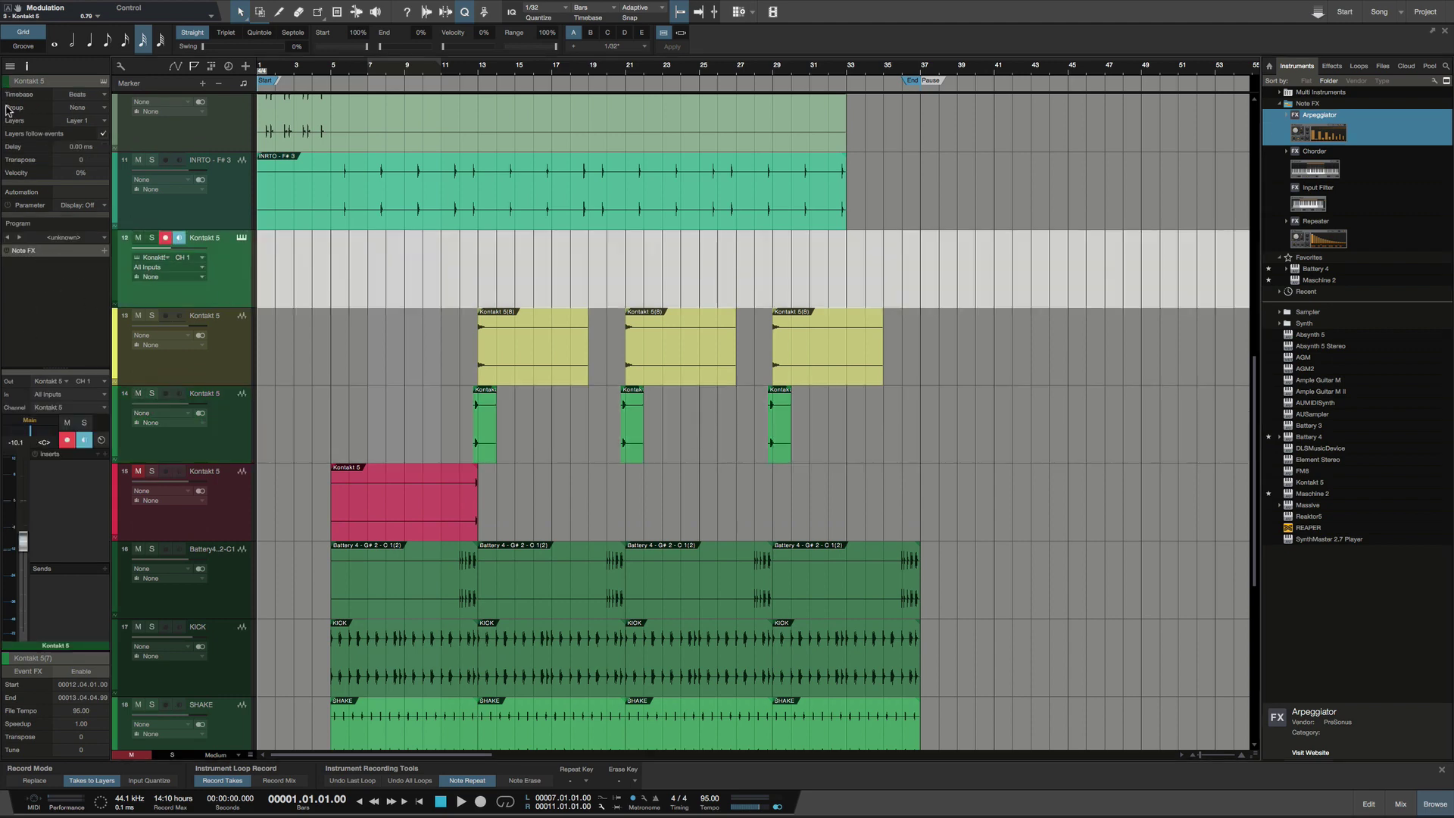
pyautogui.click(26, 66)
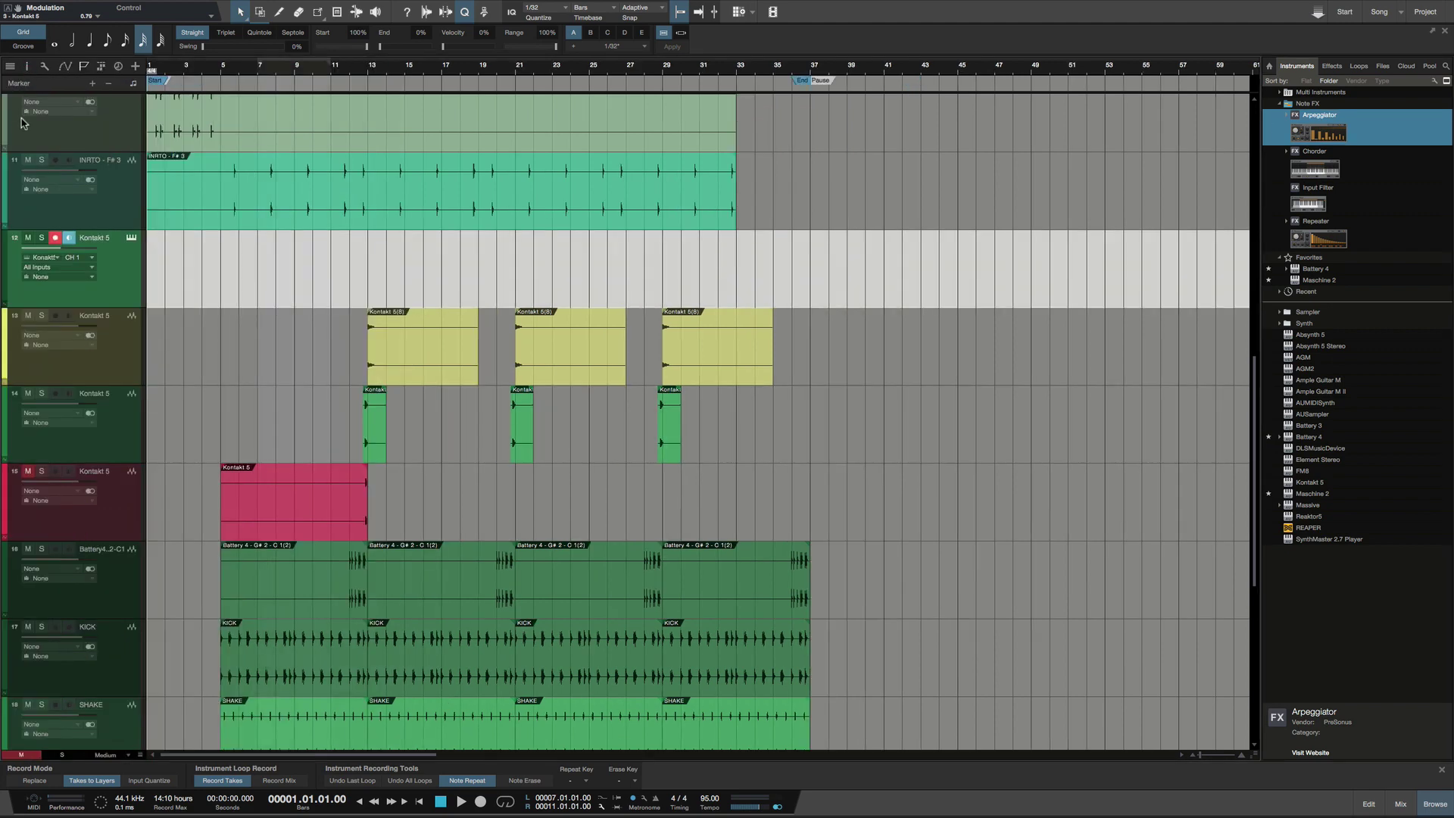
pyautogui.click(28, 68)
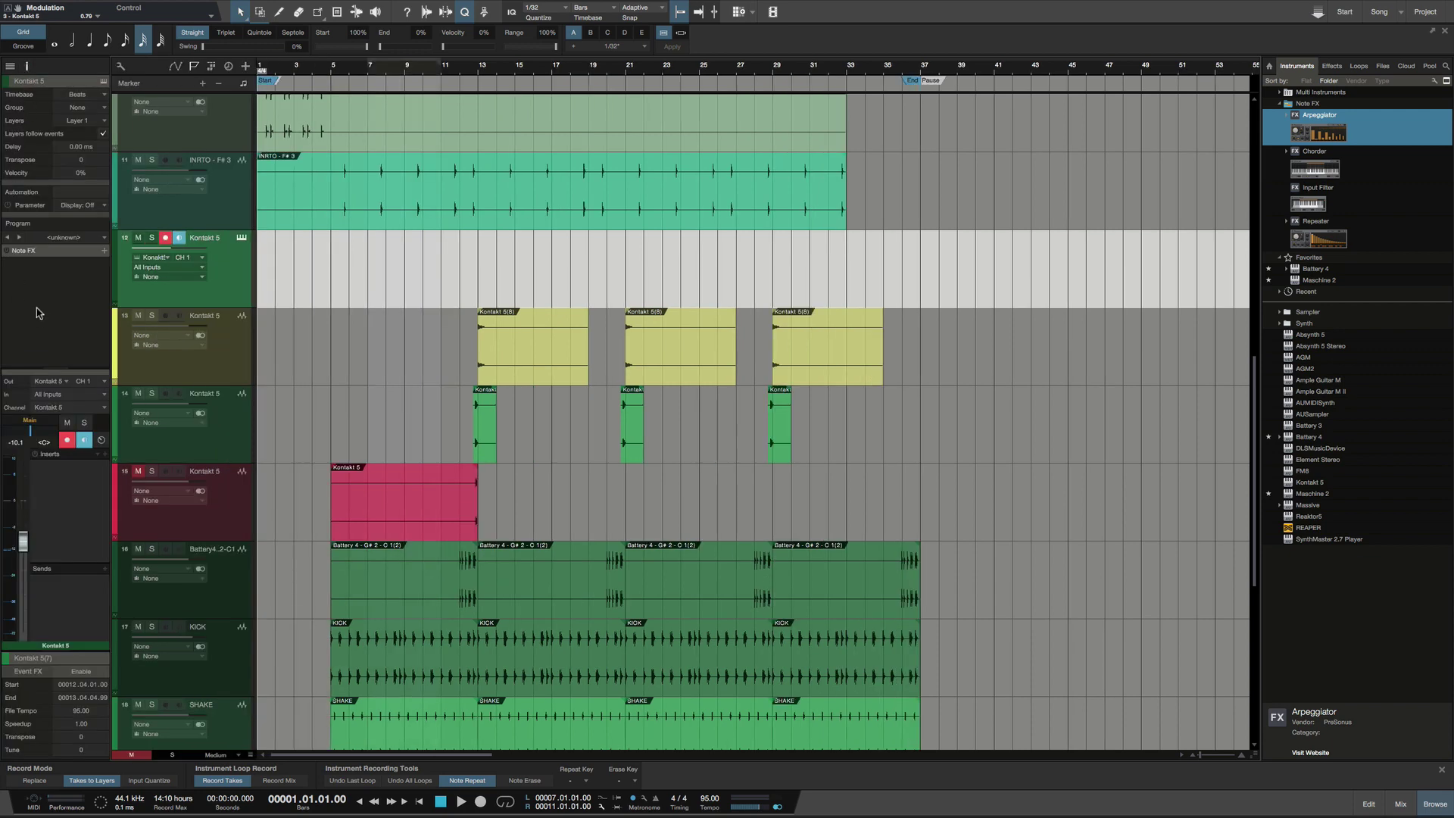
pyautogui.click(104, 250)
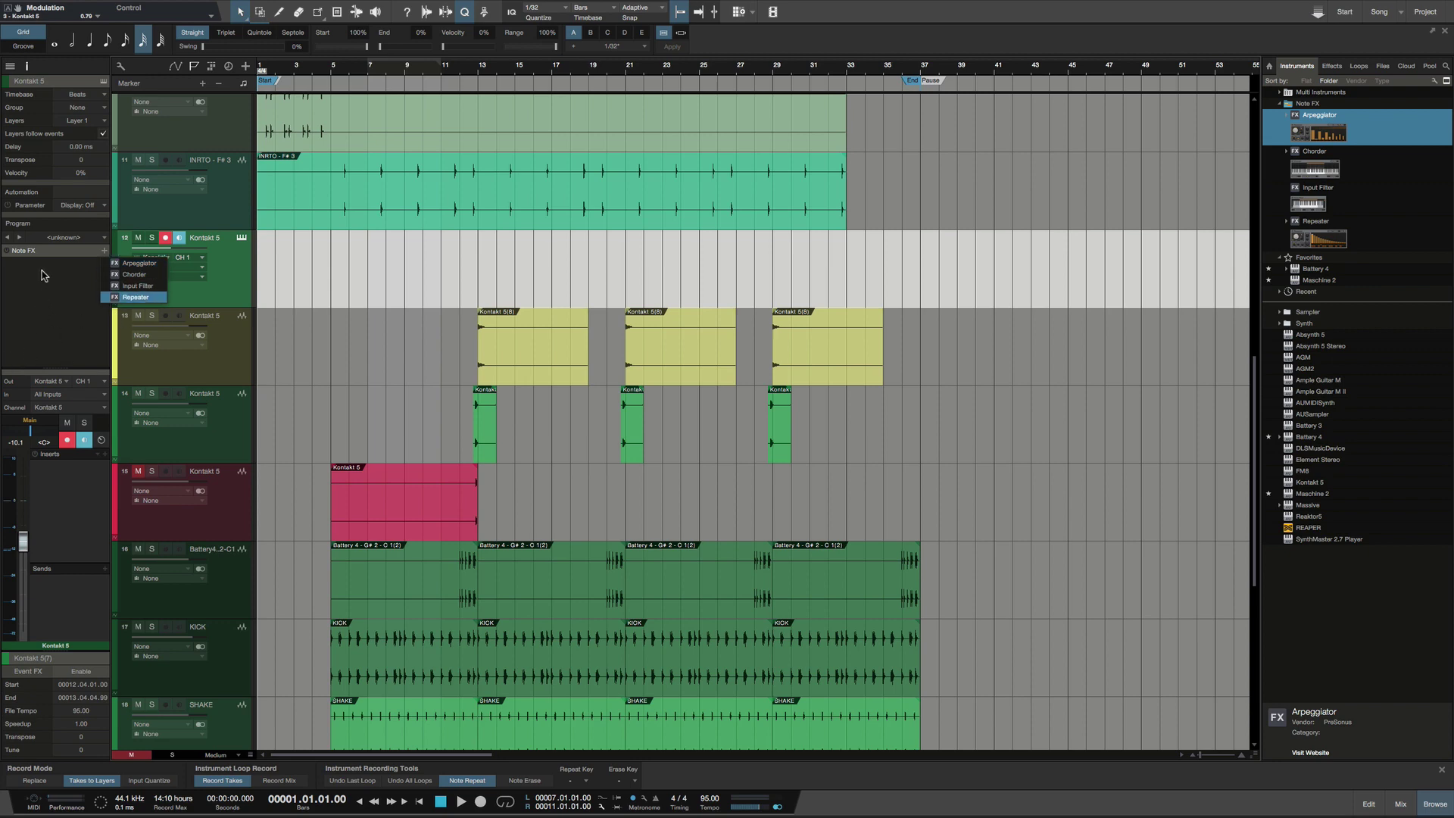
pyautogui.click(59, 305)
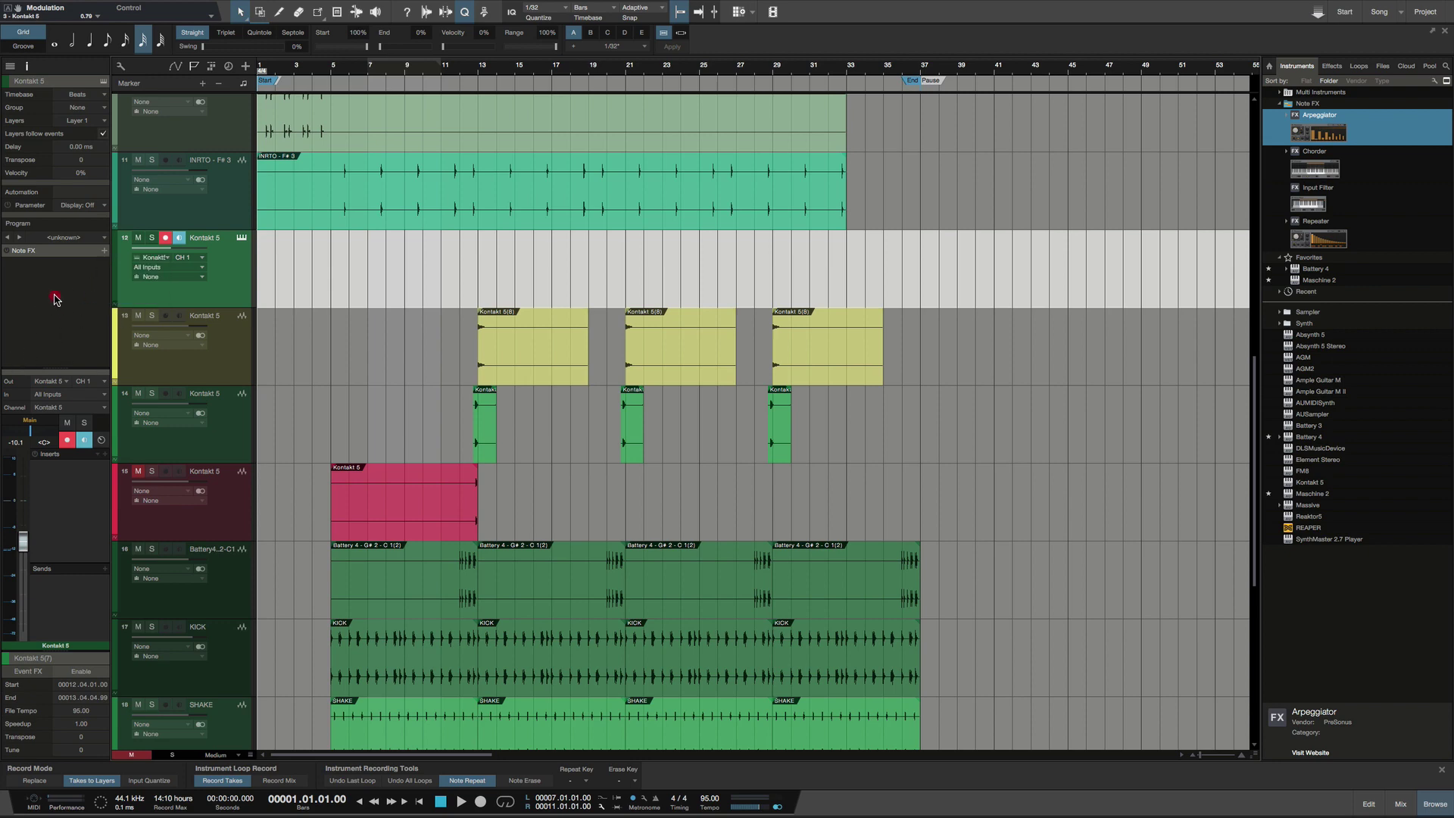
# Step: Collapse Note FX and expand the Multi Instruments folder in the browser
pyautogui.click(1281, 104)
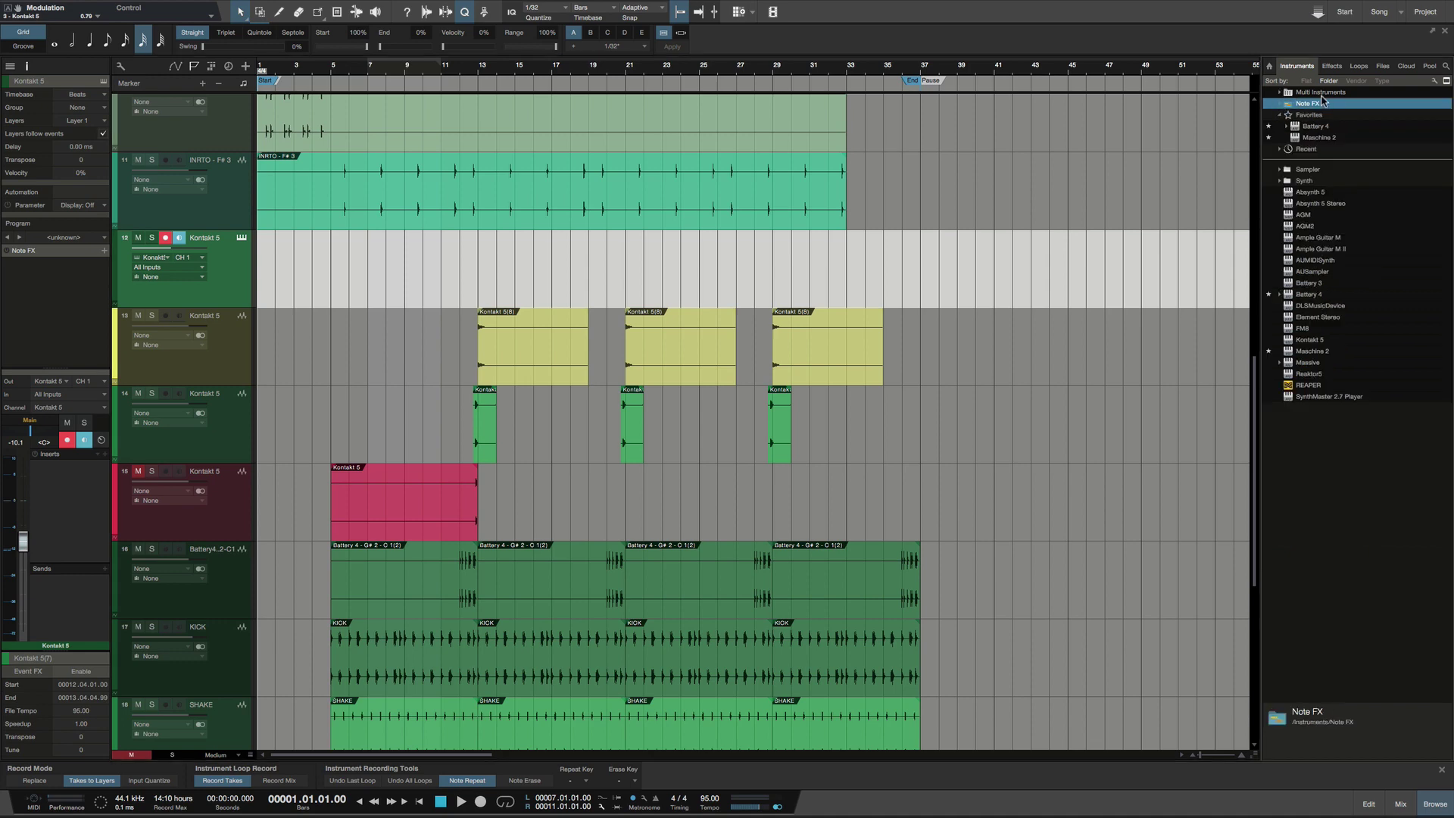
pyautogui.click(1281, 92)
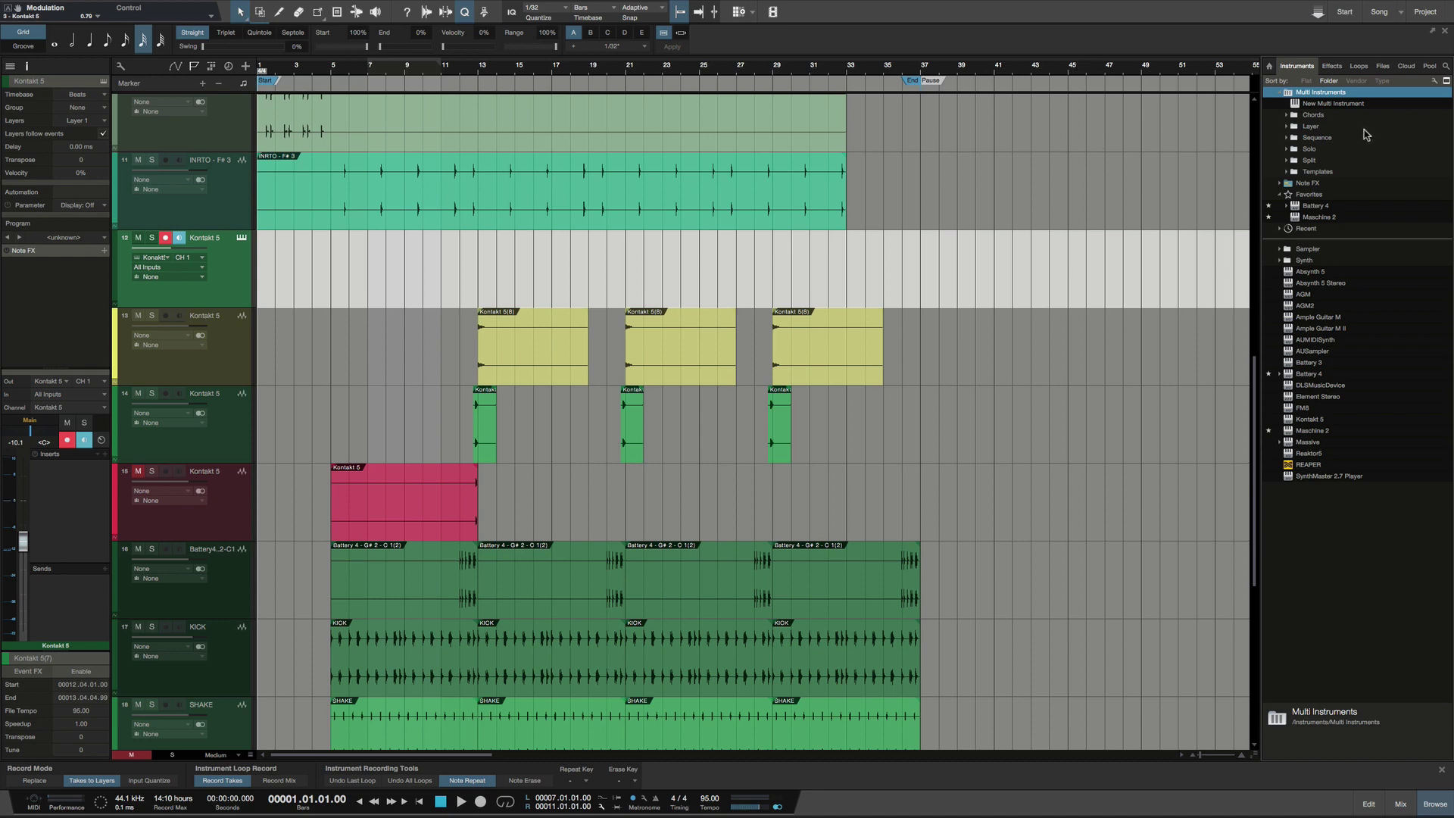
pyautogui.click(898, 231)
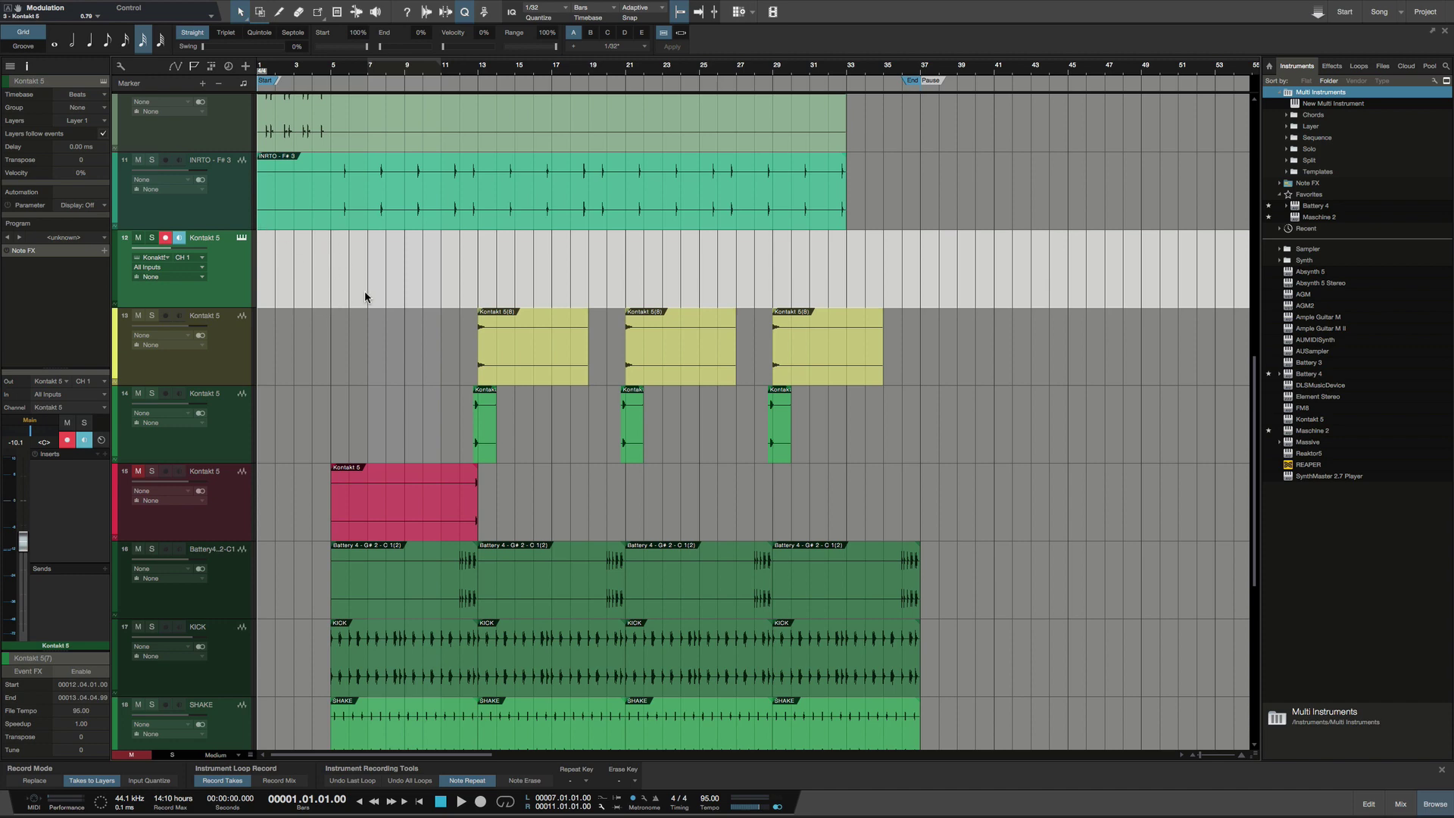
# Step: Return to the top of the arrangement, zoom in on the first bars, and start playback
pyautogui.scroll(10, 365, 290)
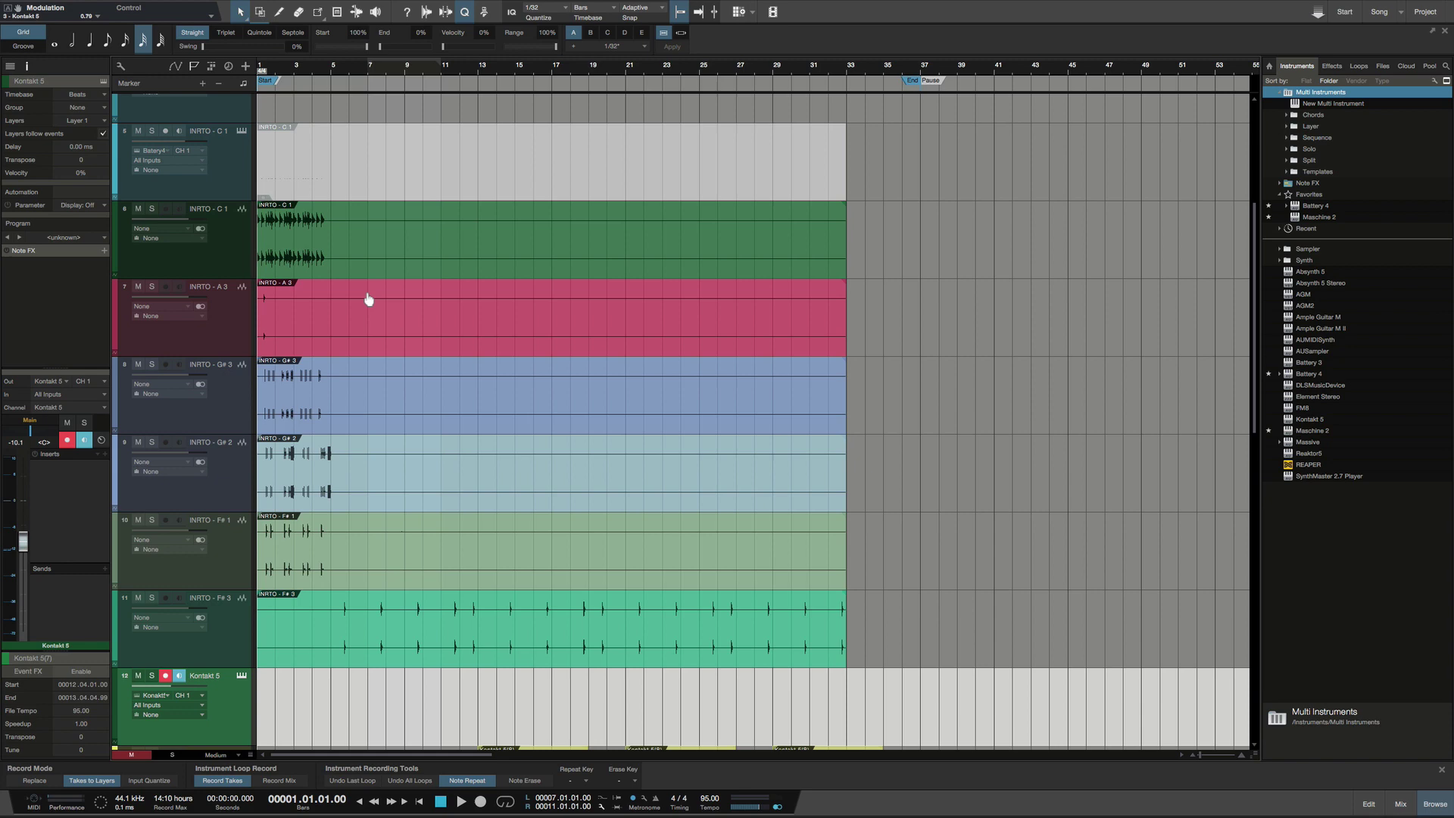
pyautogui.scroll(6, 366, 298)
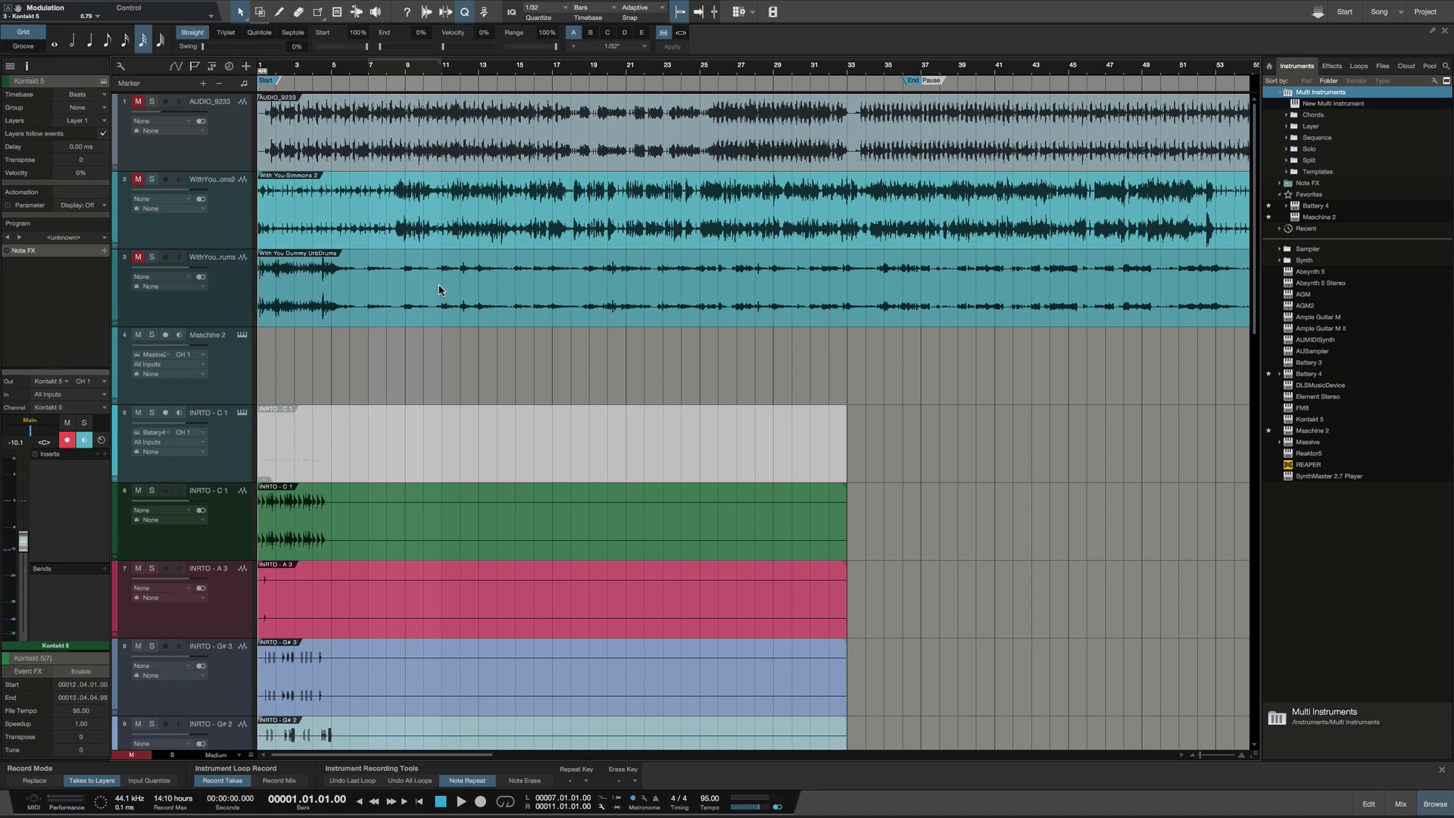
pyautogui.press('e')
pyautogui.press('e')
pyautogui.press('e')
pyautogui.press('e')
pyautogui.press('e')
pyautogui.press('e')
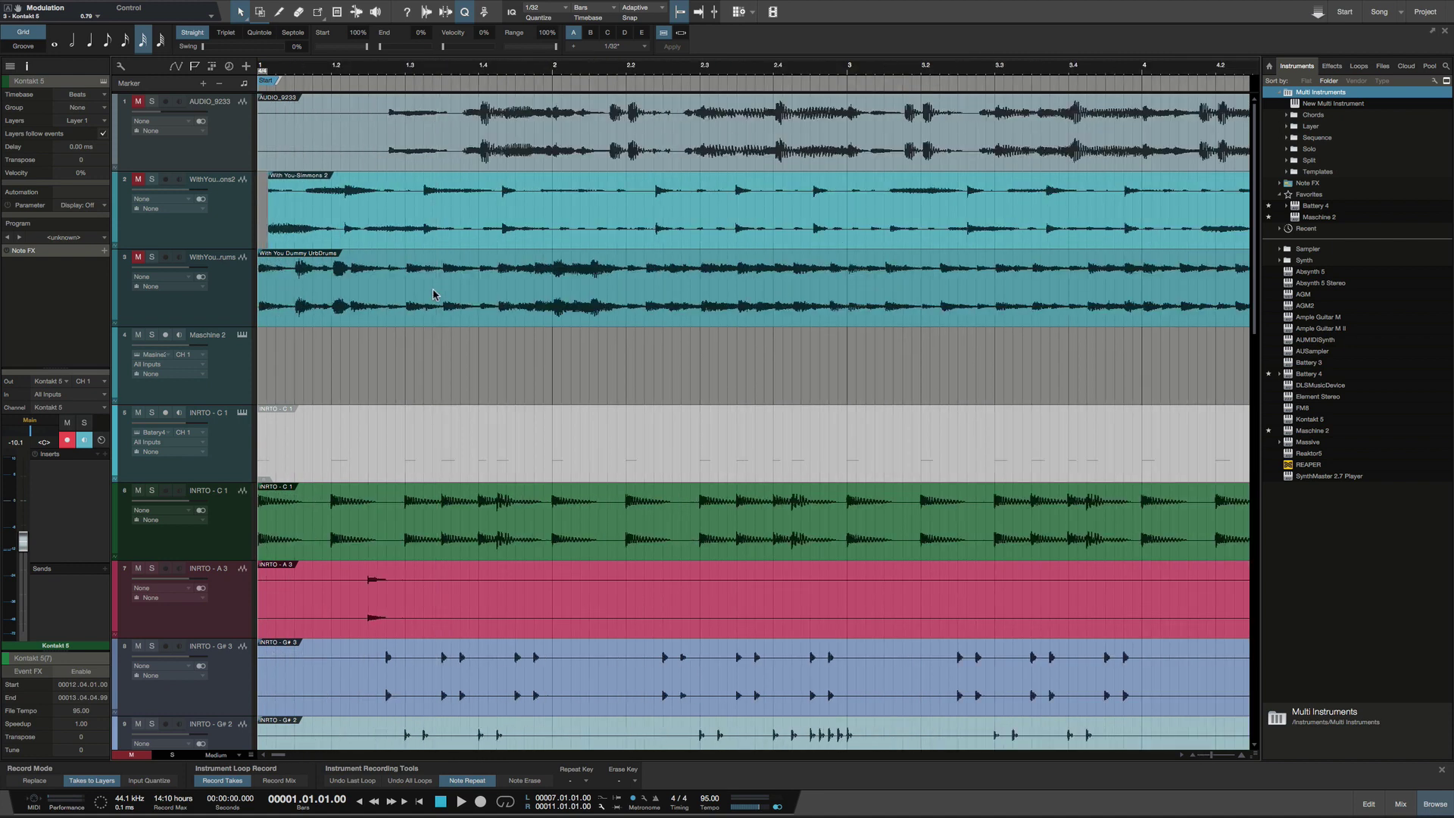
pyautogui.scroll(-6, 433, 294)
pyautogui.press('space')
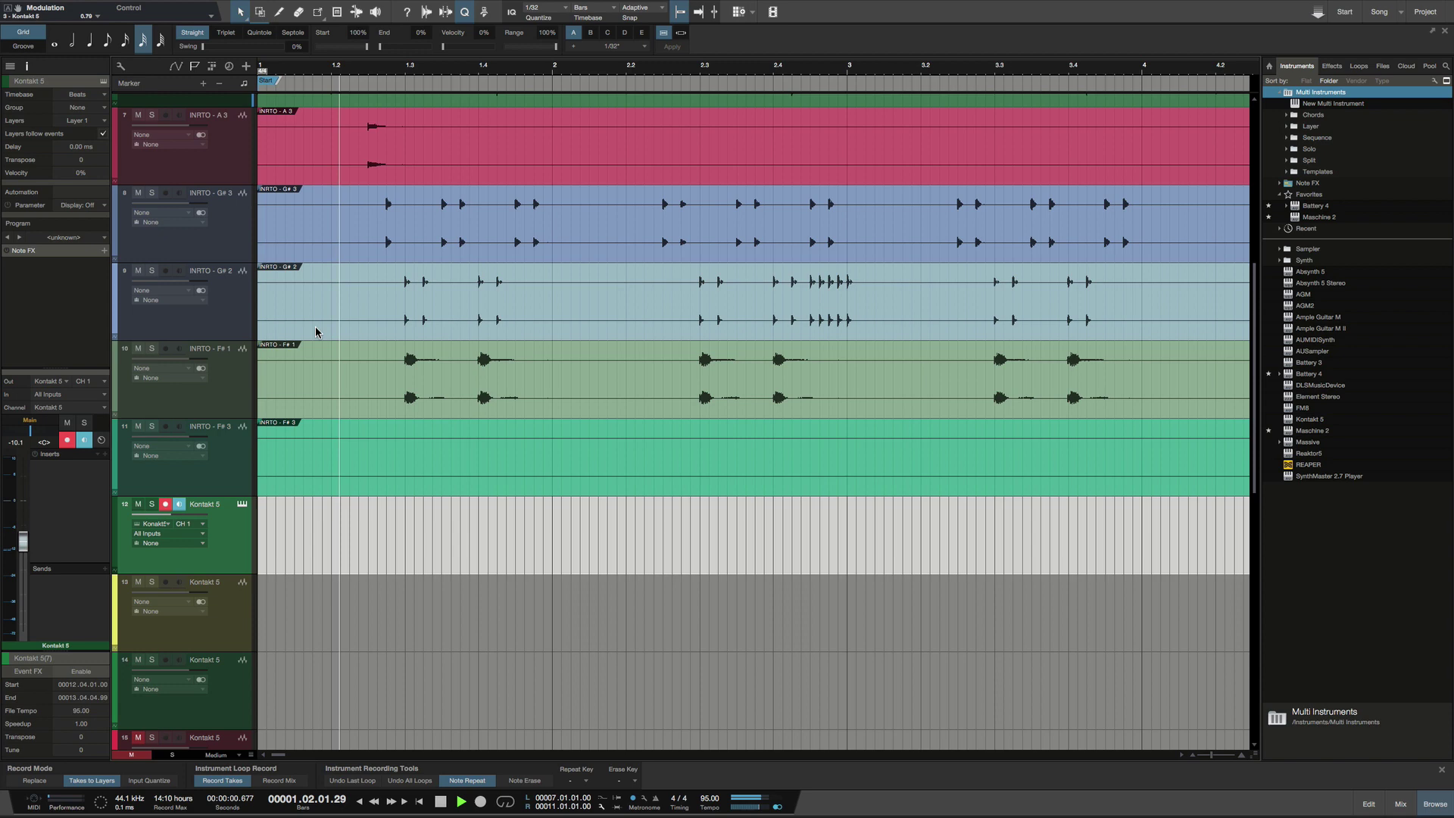
pyautogui.scroll(-3, 315, 329)
pyautogui.scroll(2, 315, 329)
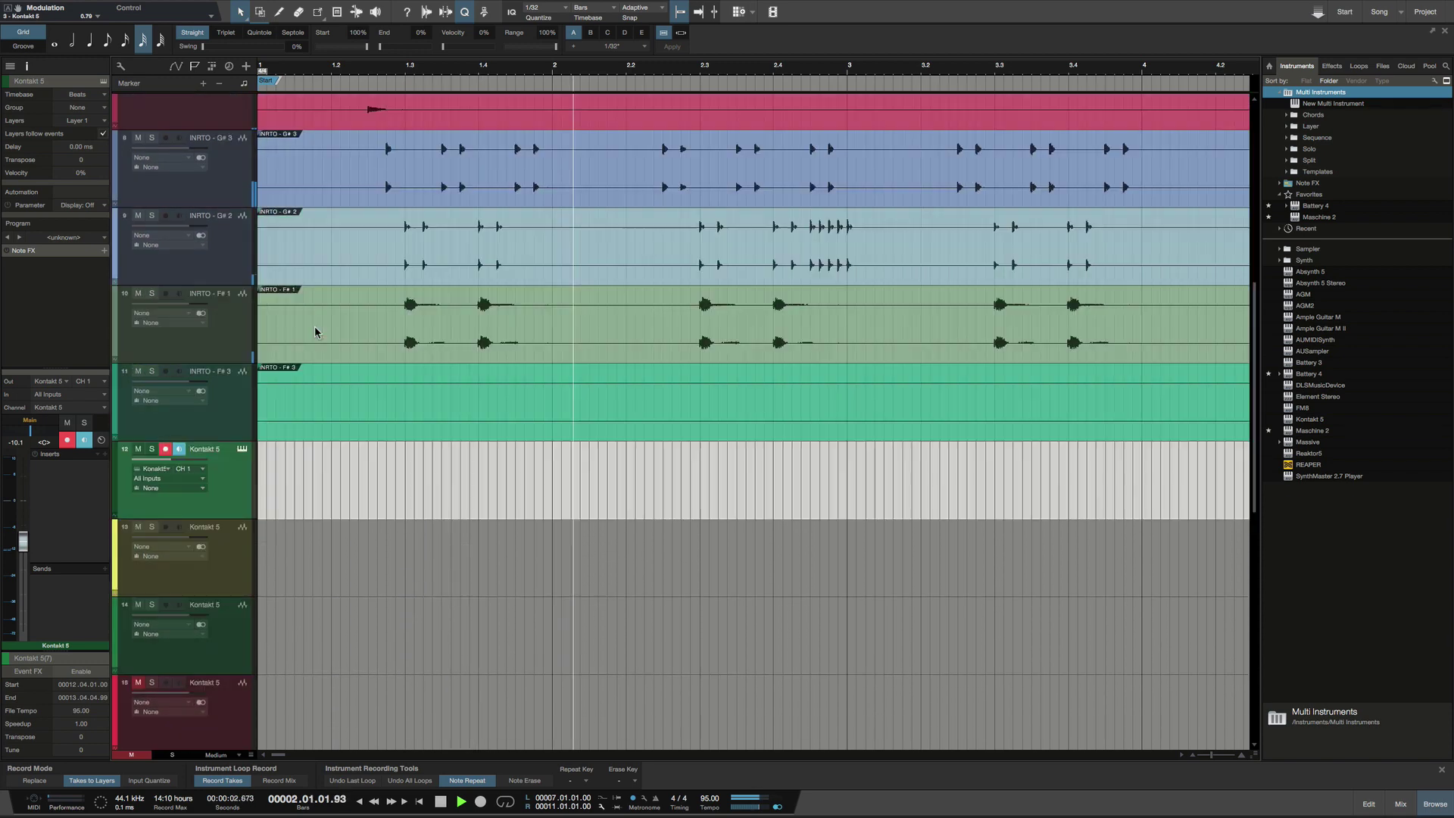
pyautogui.scroll(4, 315, 332)
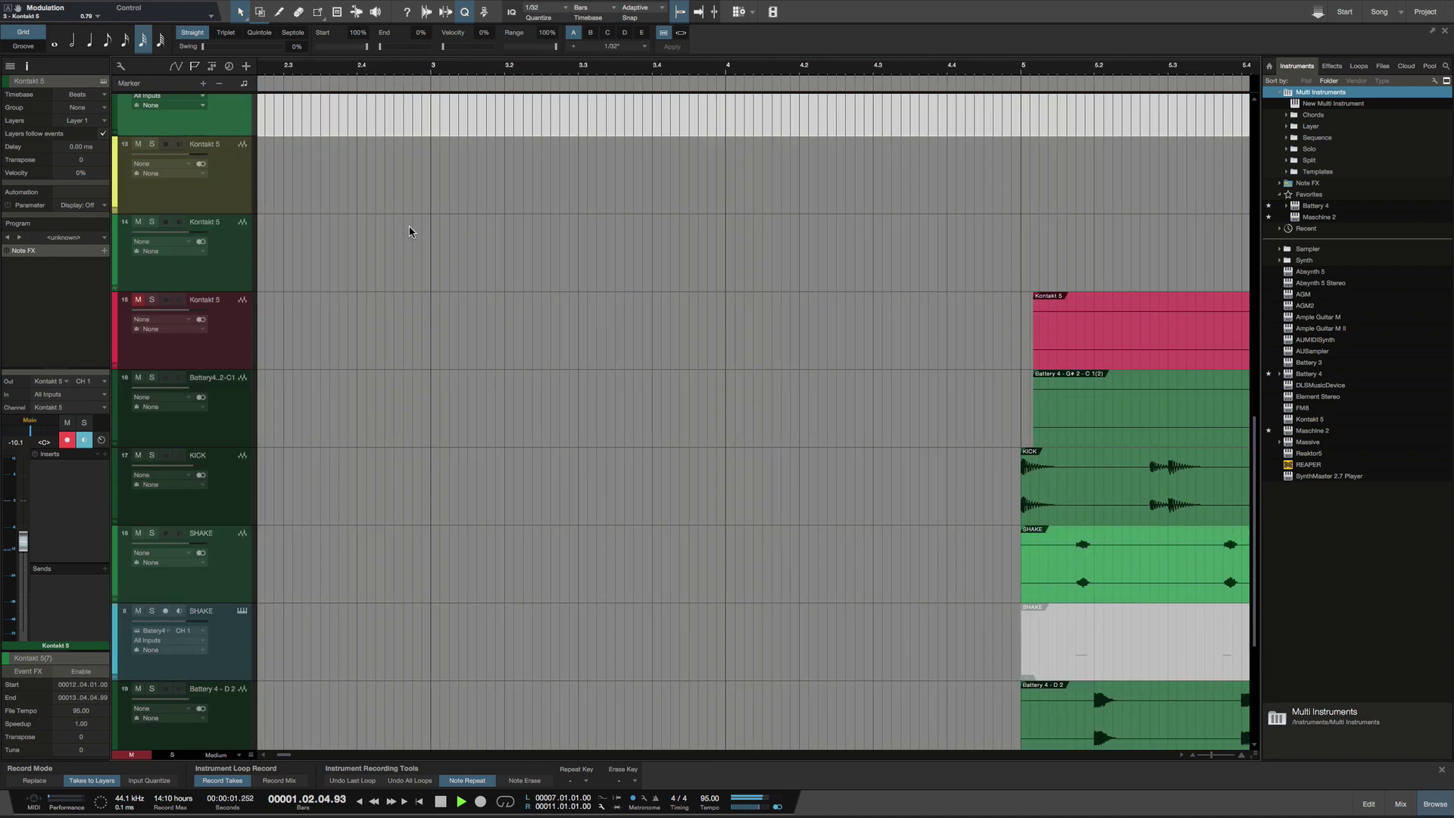
# Step: Jump playback to bar 5, stop, and scroll through the tracks there
pyautogui.hscroll(5, 409, 231)
pyautogui.click(640, 73)
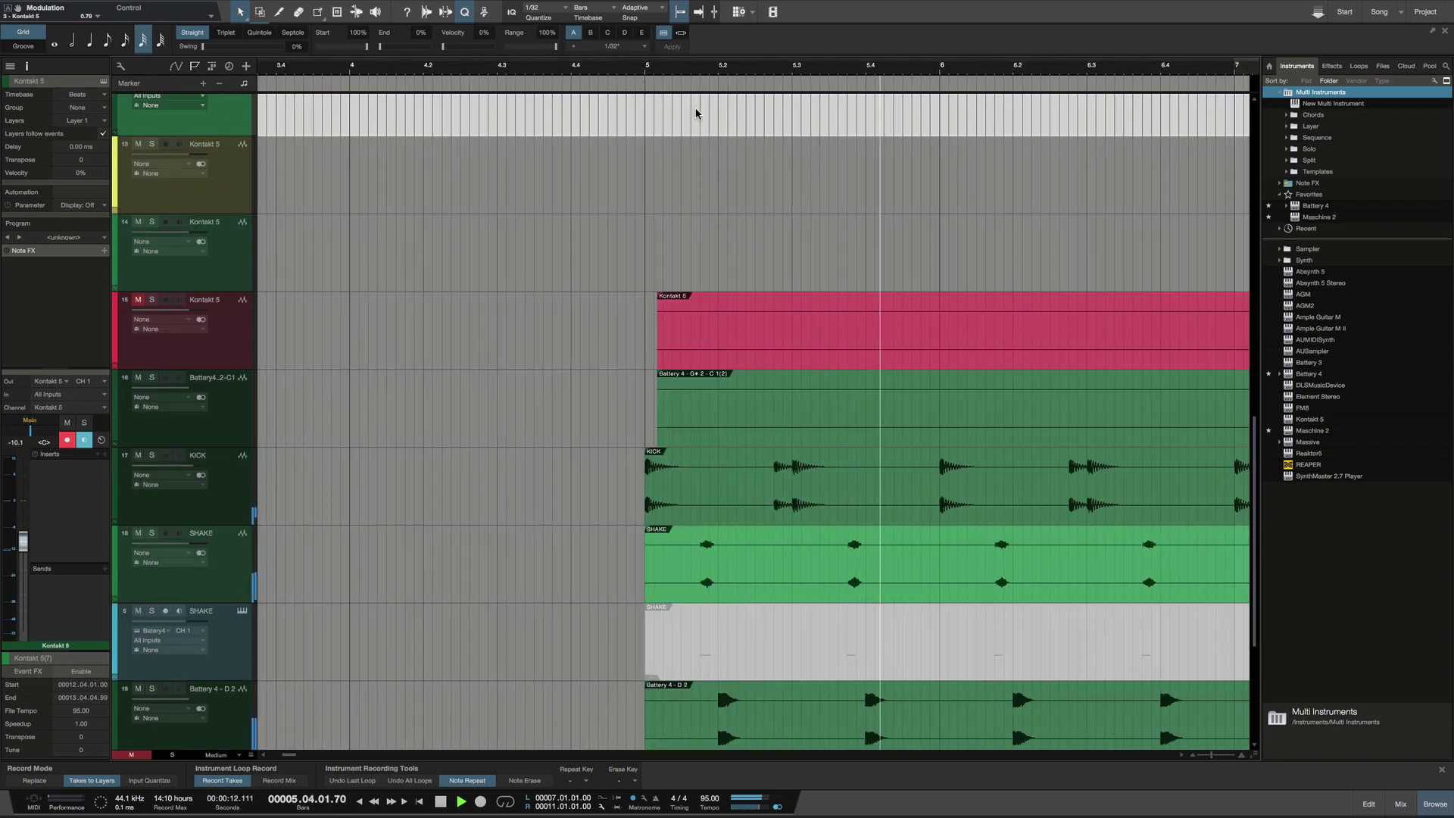
pyautogui.press('space')
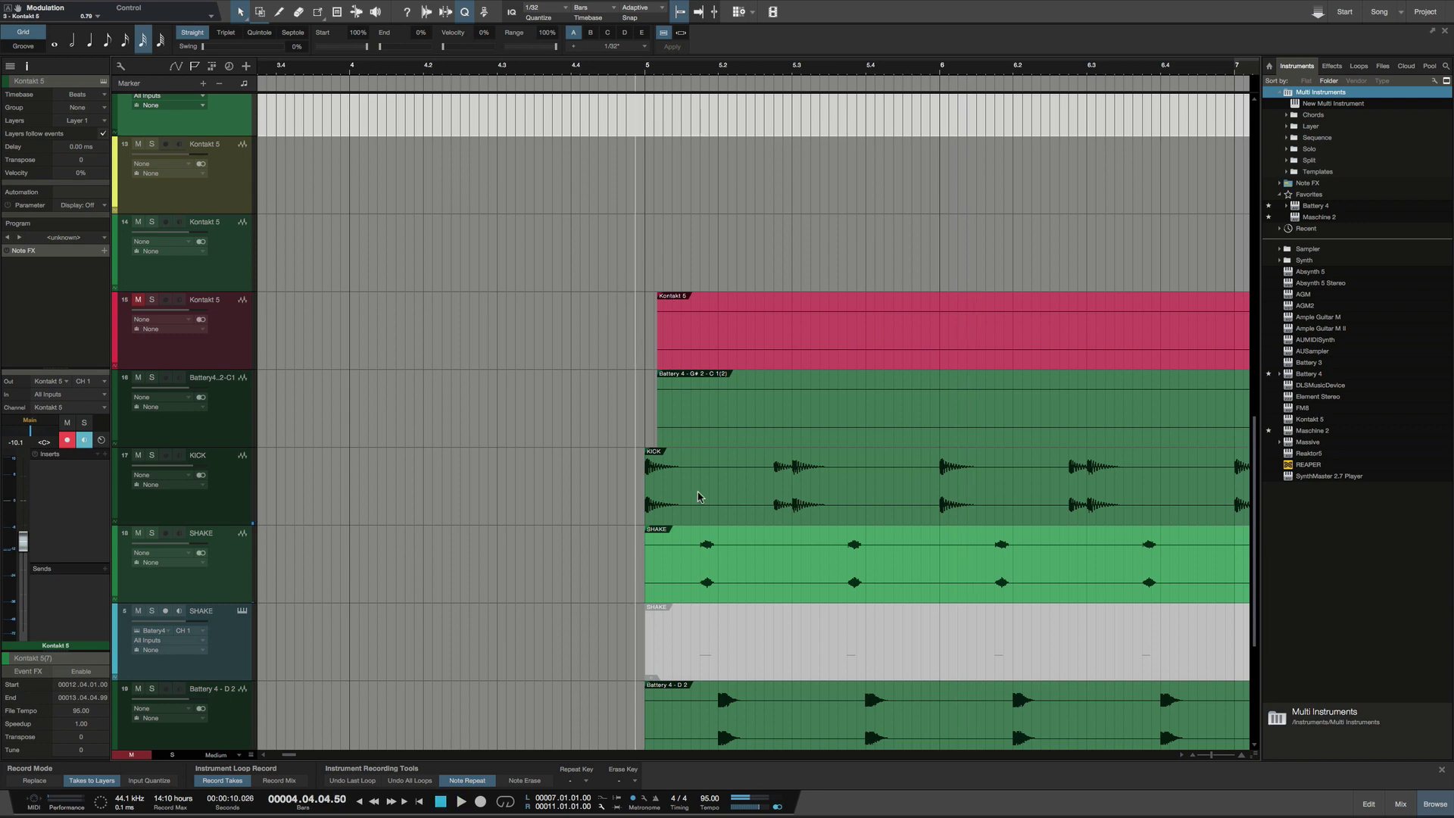
pyautogui.hscroll(4, 596, 326)
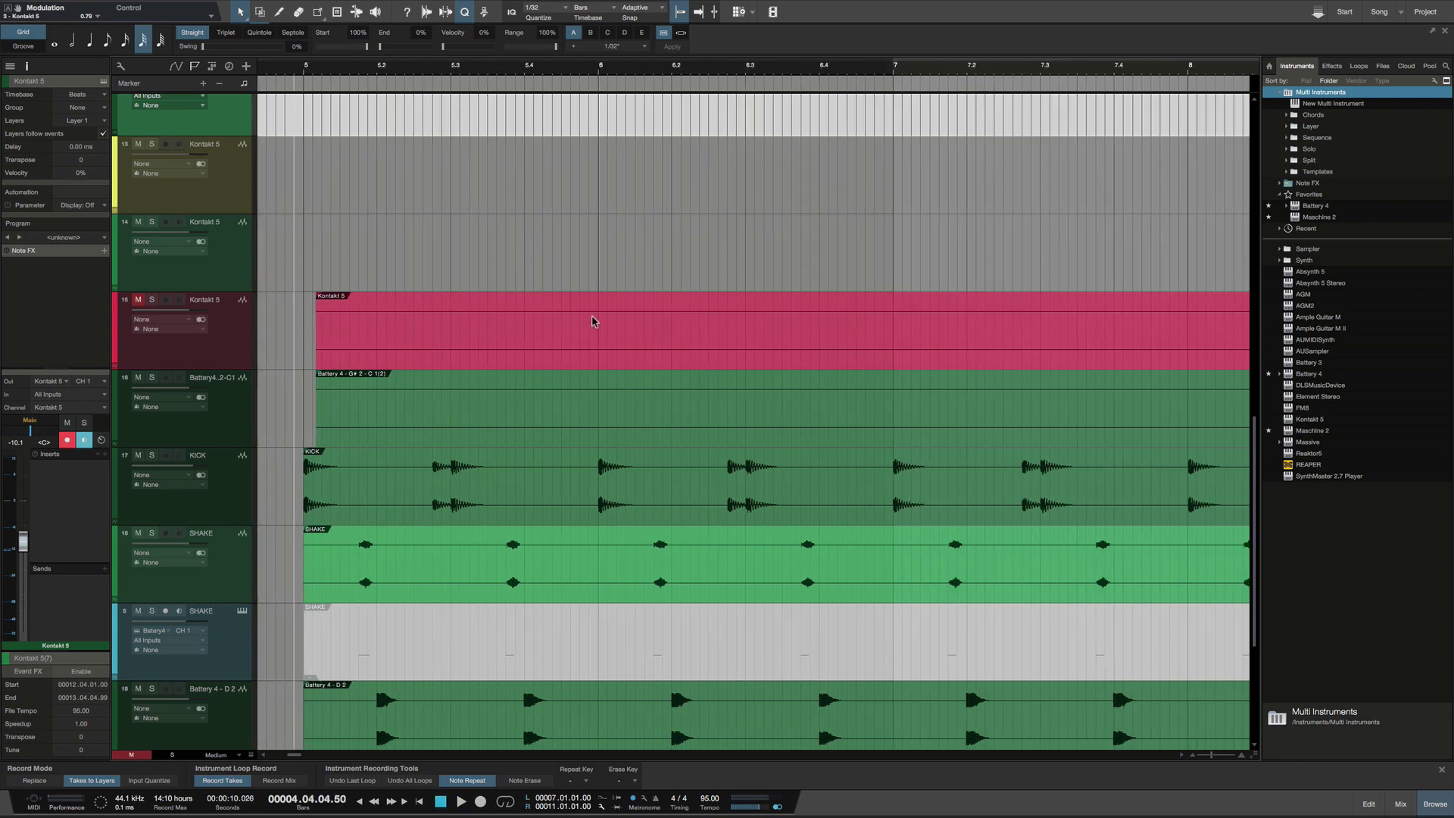
pyautogui.scroll(-4, 598, 268)
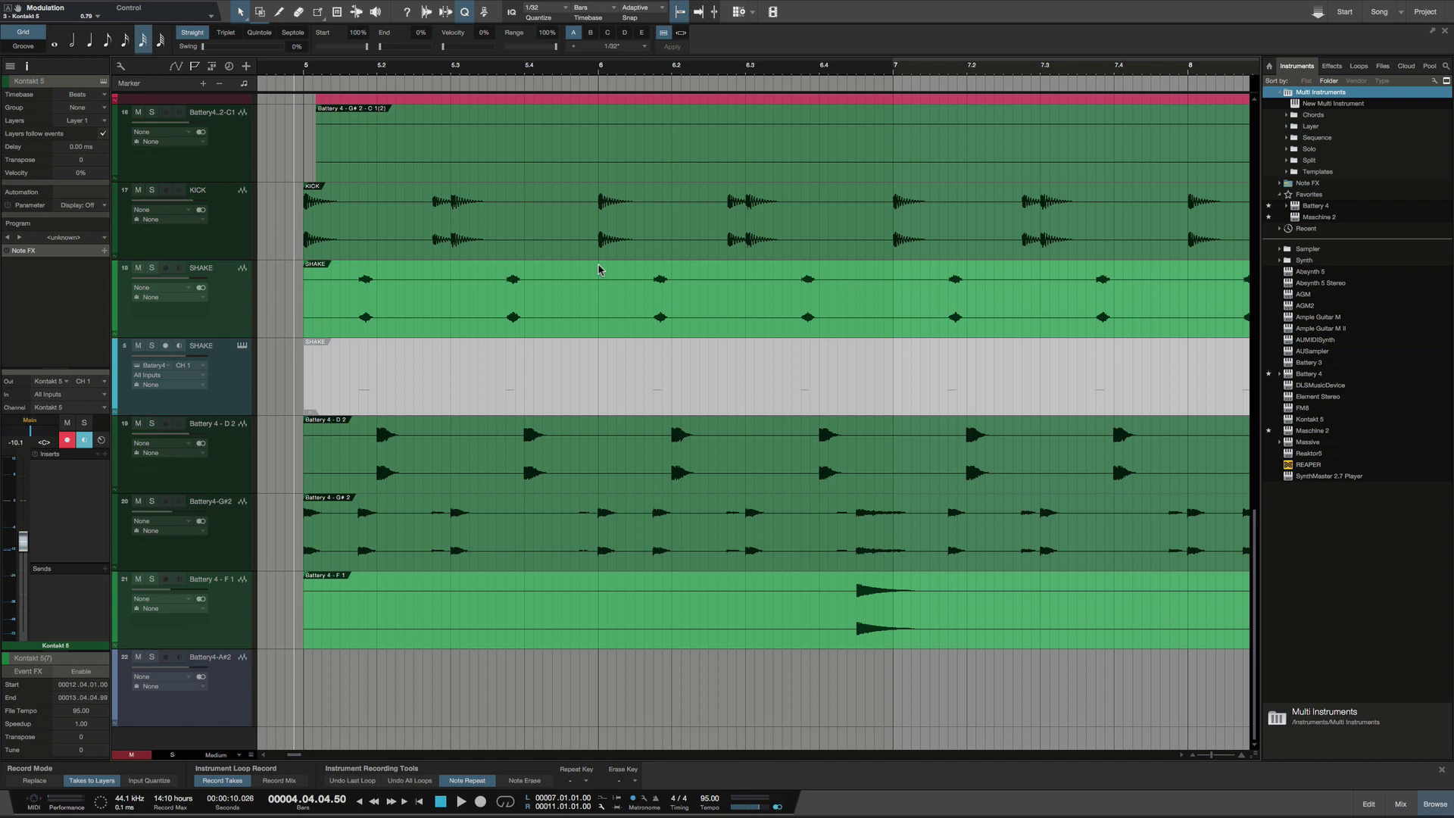
pyautogui.scroll(2, 576, 262)
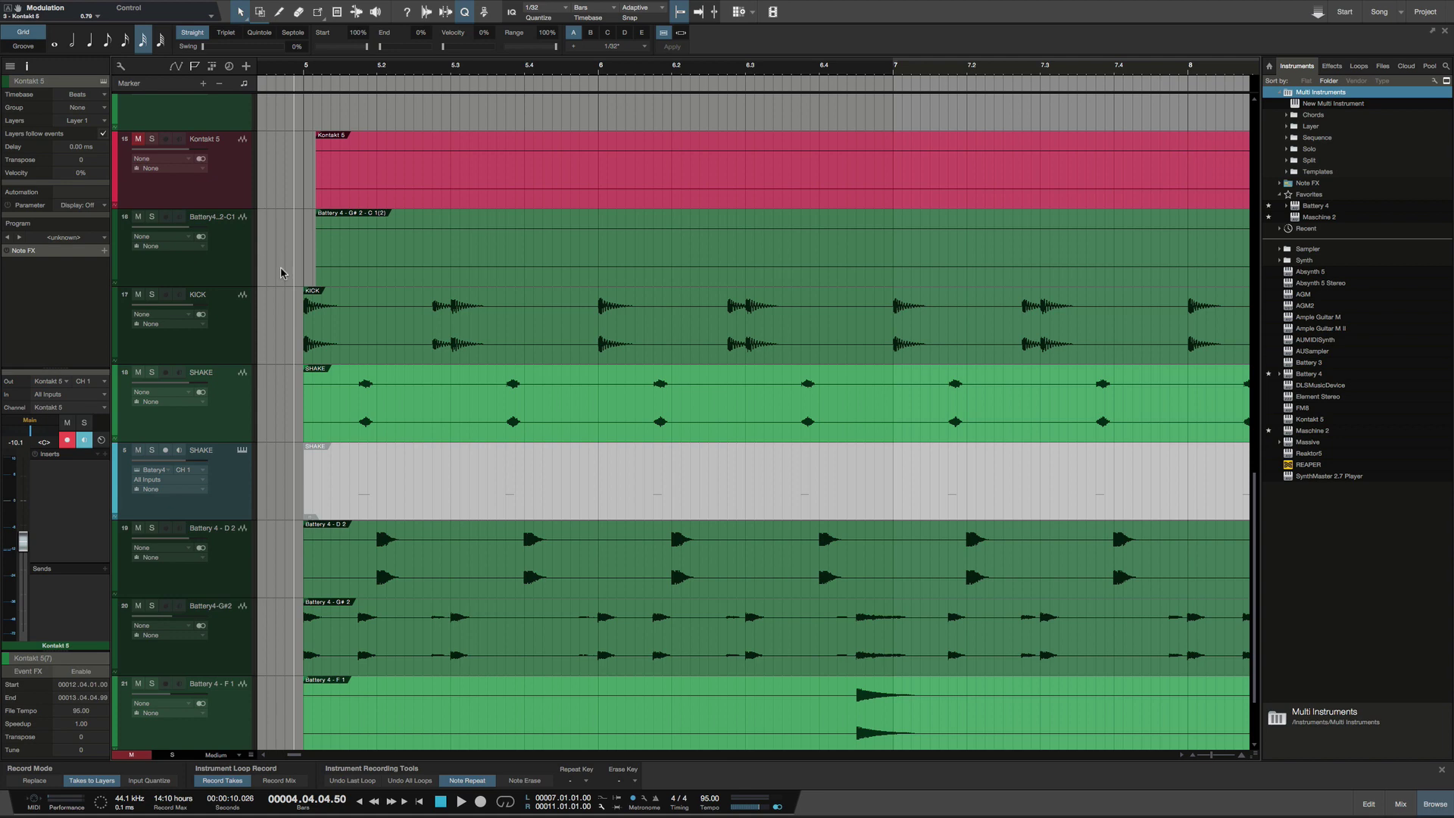
pyautogui.scroll(7, 317, 270)
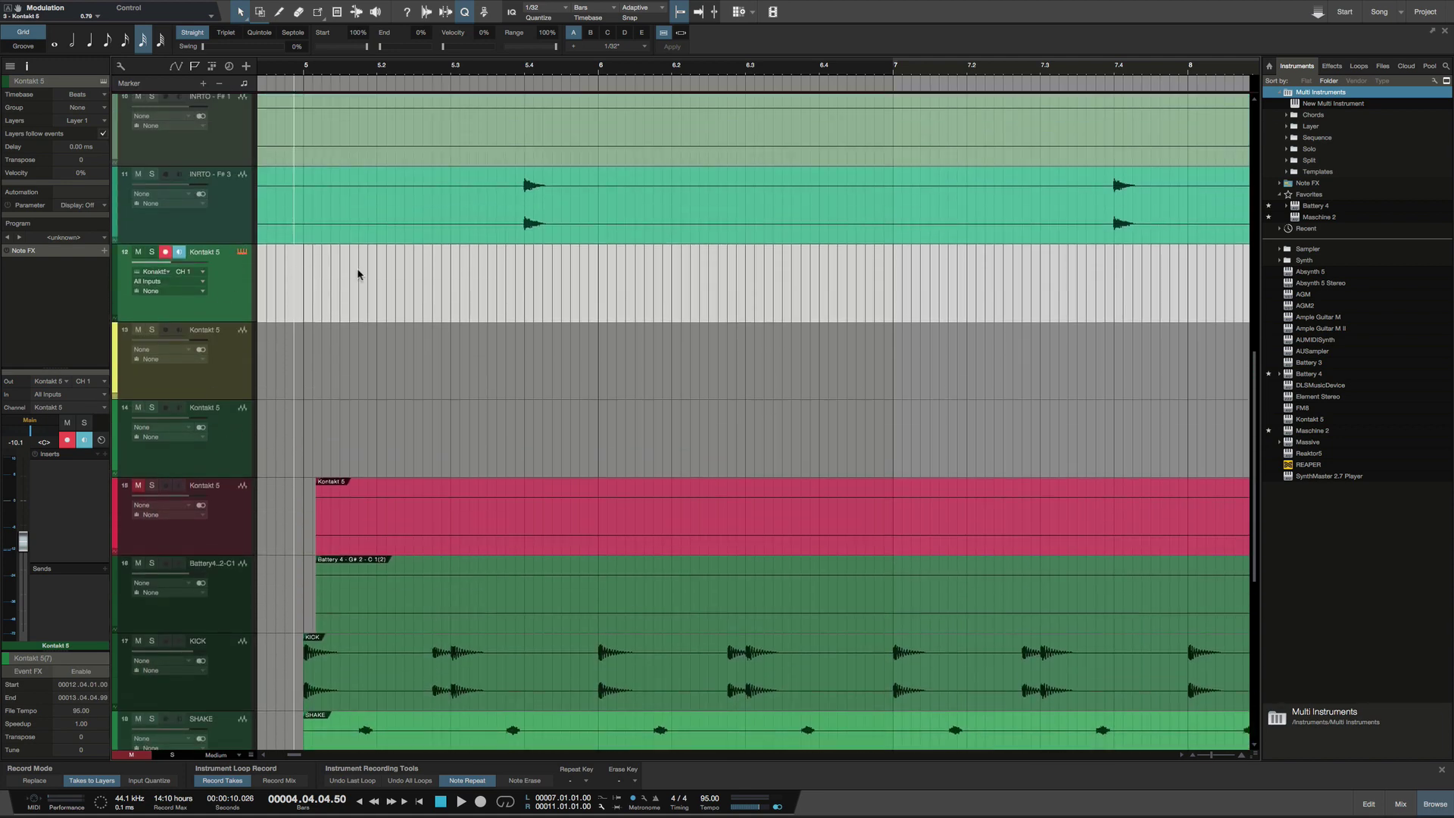
# Step: Bring up the Kontakt Drum Lab window with F11, reposition it, then close it
pyautogui.press('F11')
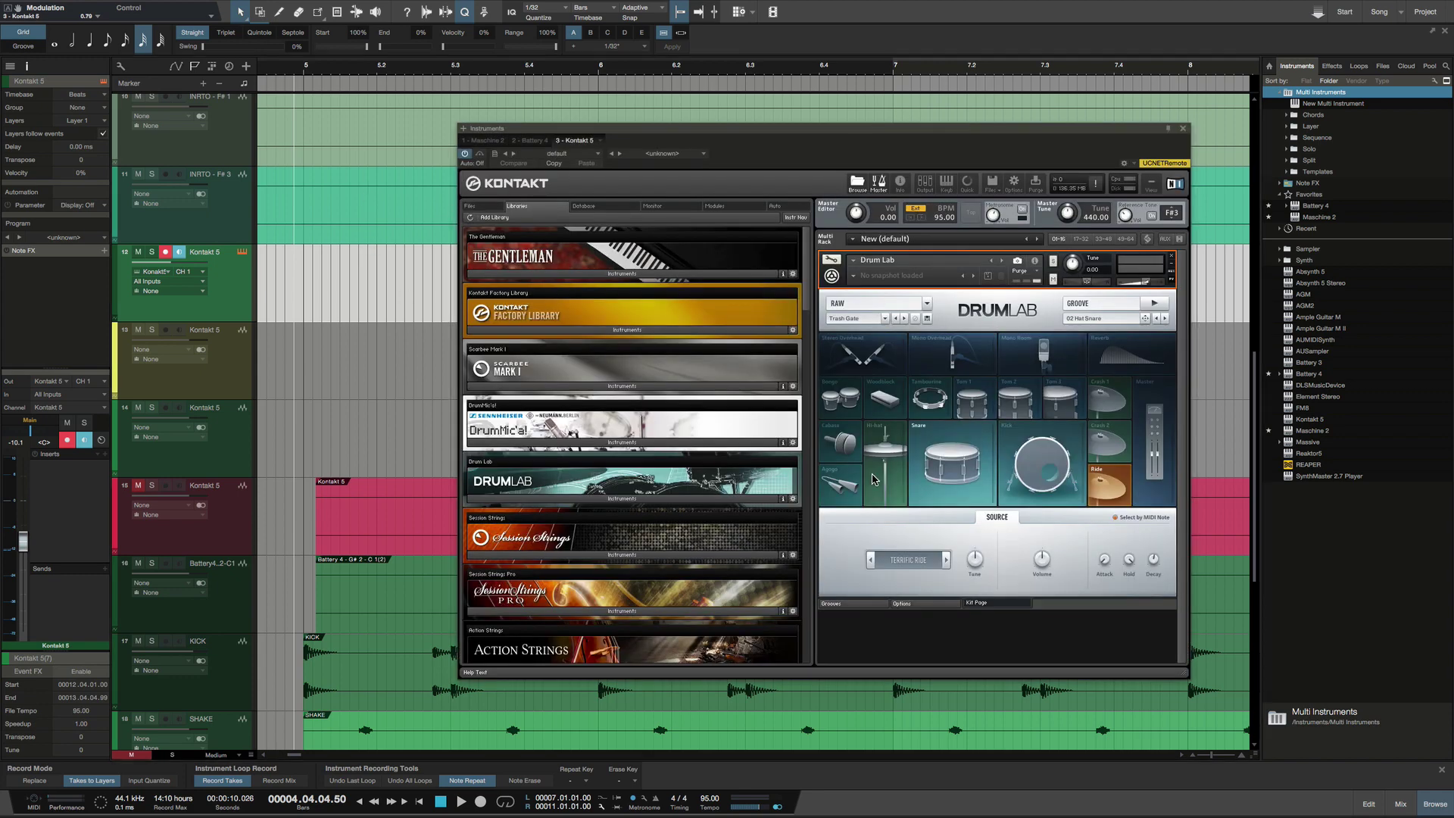
pyautogui.scroll(-10, 633, 530)
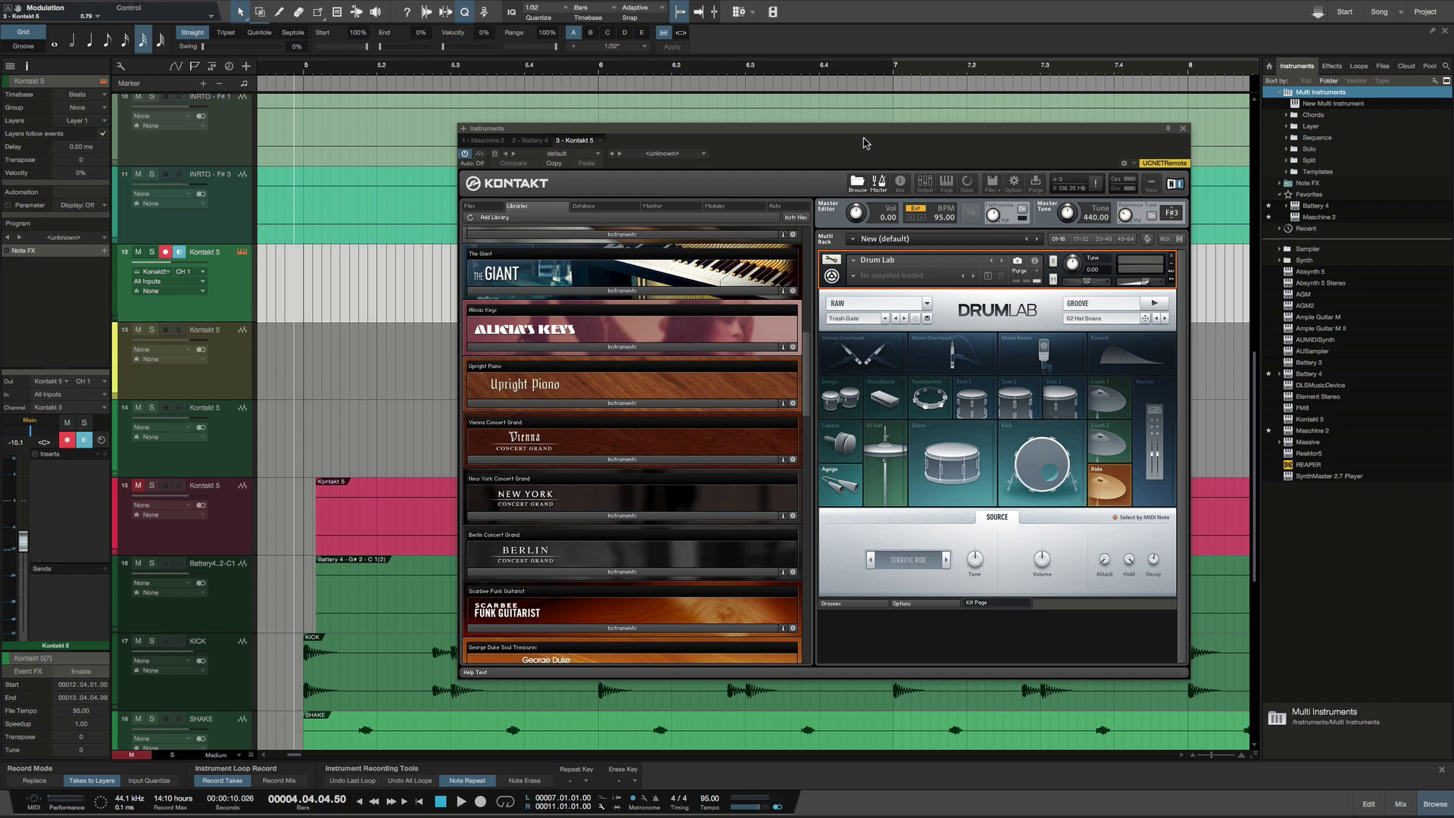
pyautogui.moveTo(768, 129); pyautogui.dragTo(706, 44)
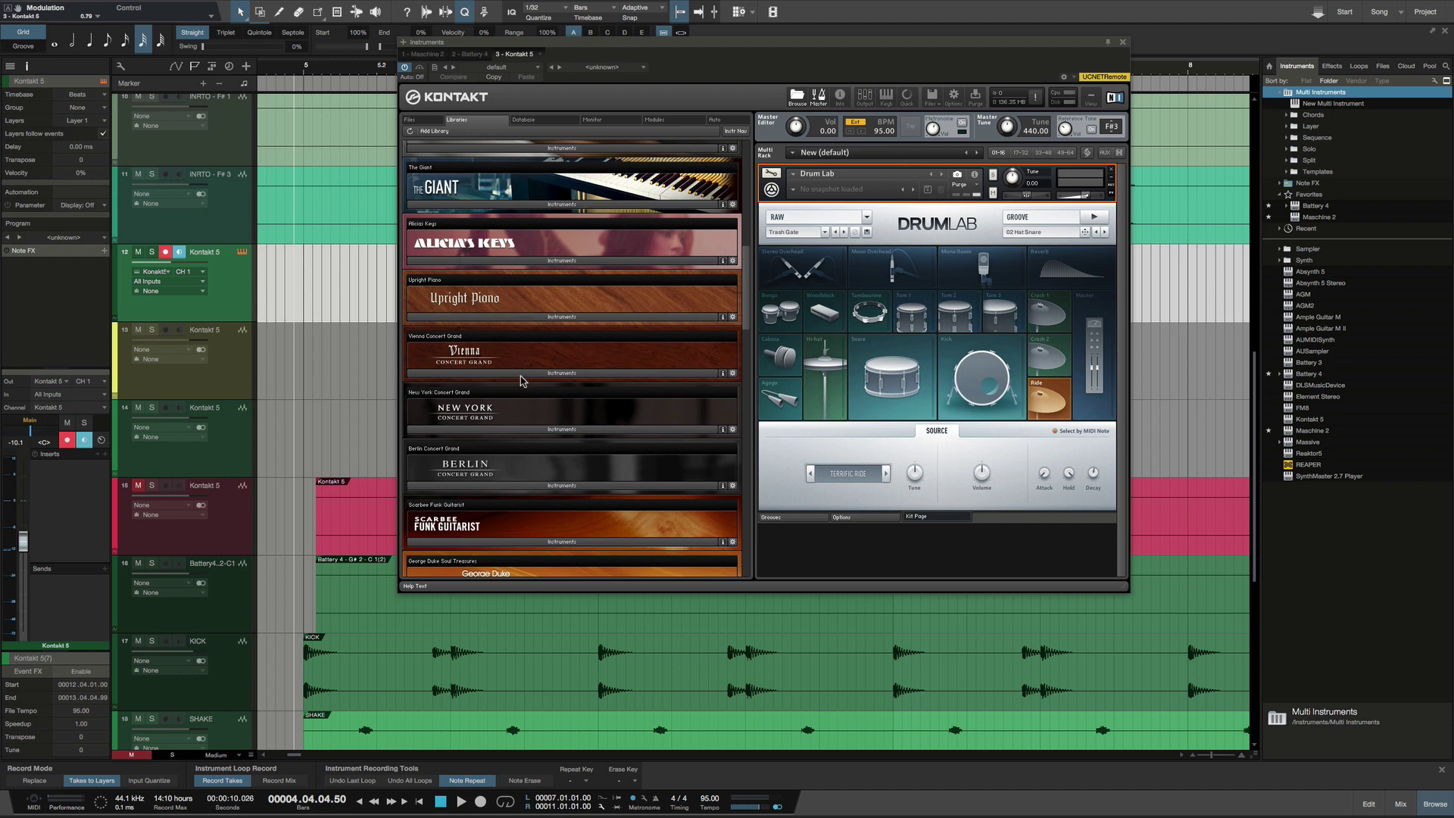
pyautogui.moveTo(617, 43); pyautogui.dragTo(577, 12)
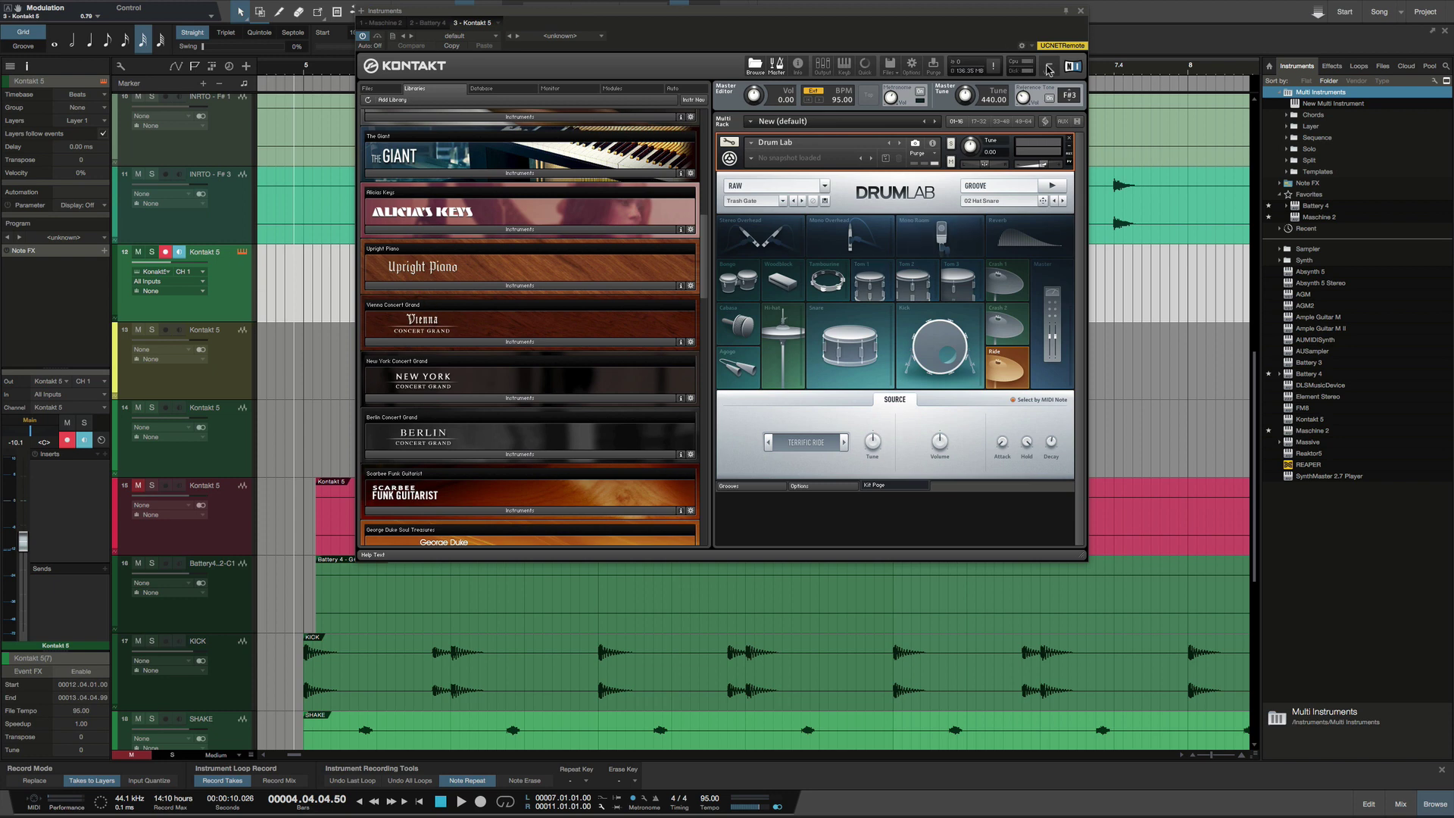
pyautogui.click(1083, 13)
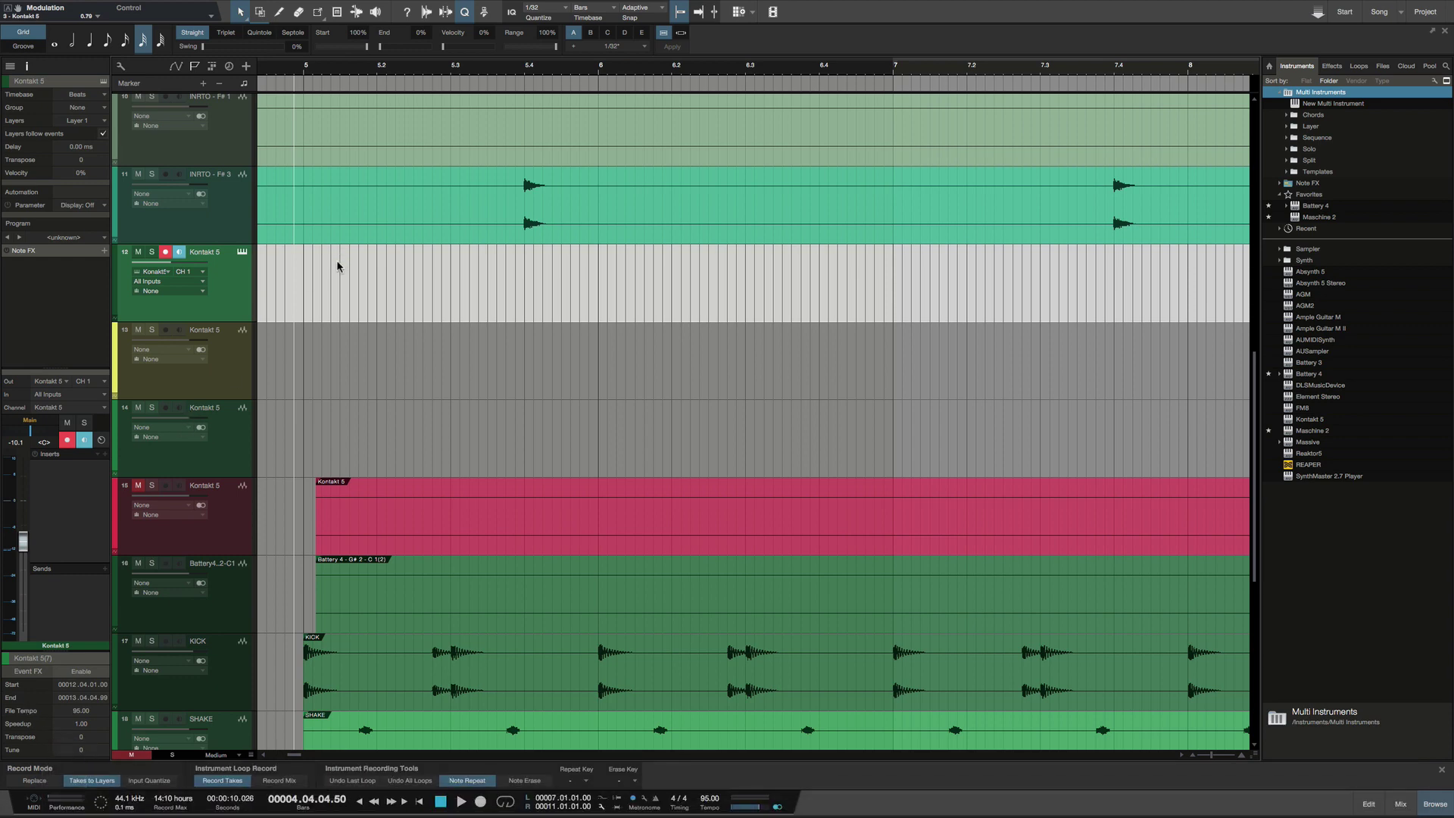
pyautogui.scroll(-3, 366, 471)
pyautogui.scroll(2, 366, 471)
pyautogui.scroll(-5, 366, 471)
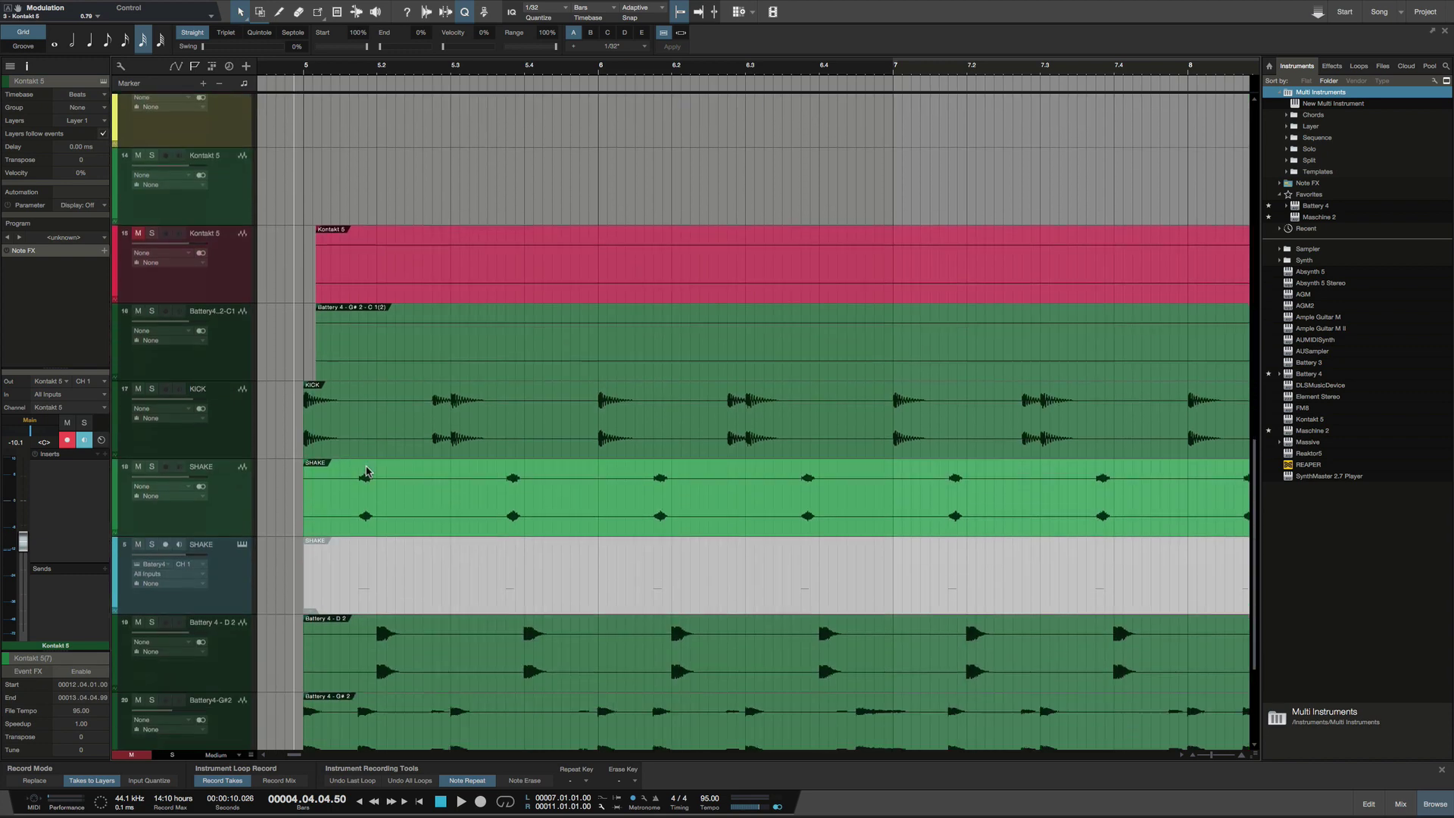
pyautogui.scroll(-2, 366, 471)
pyautogui.scroll(-2, 343, 303)
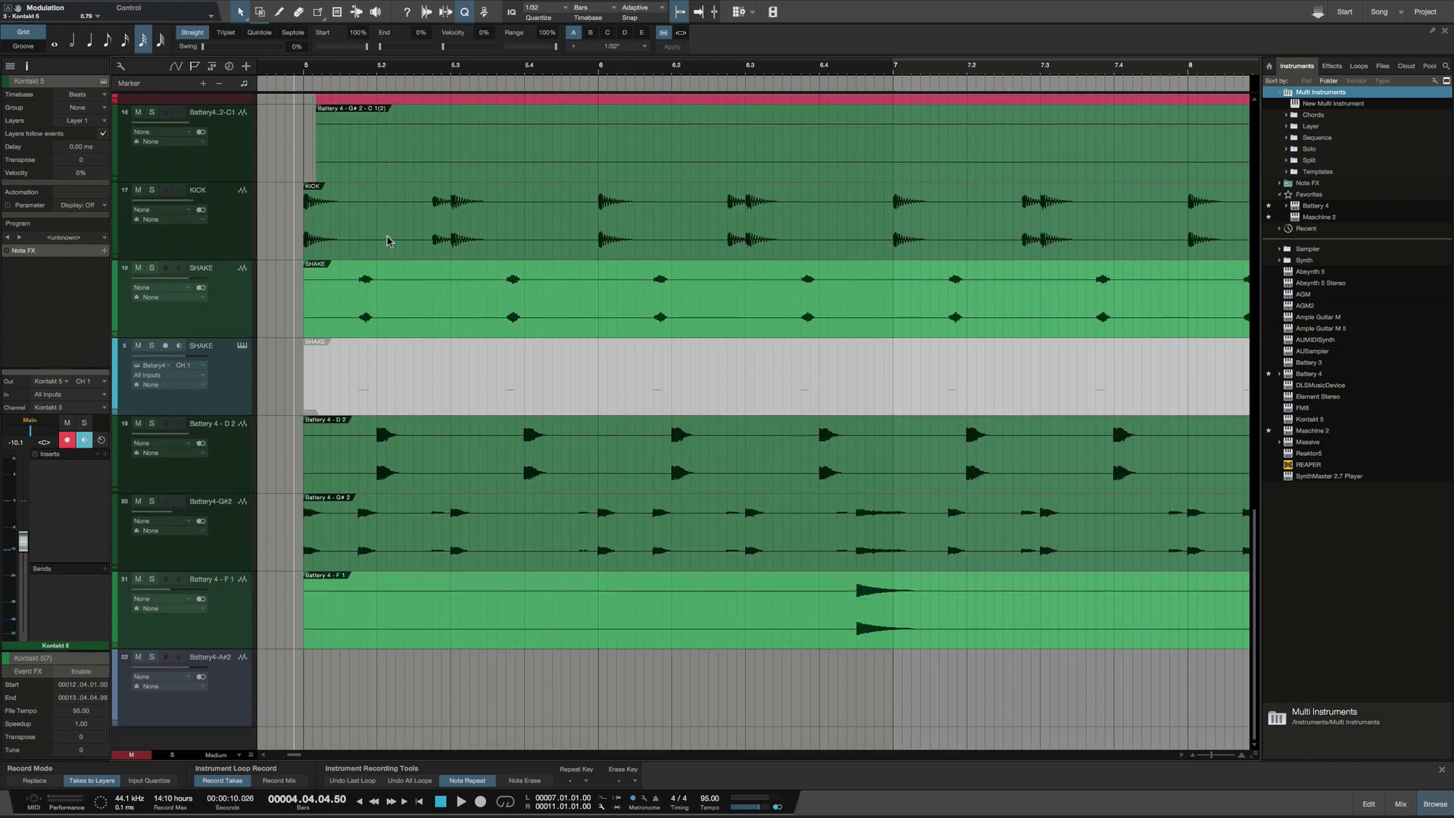
pyautogui.click(450, 295)
pyautogui.click(441, 466)
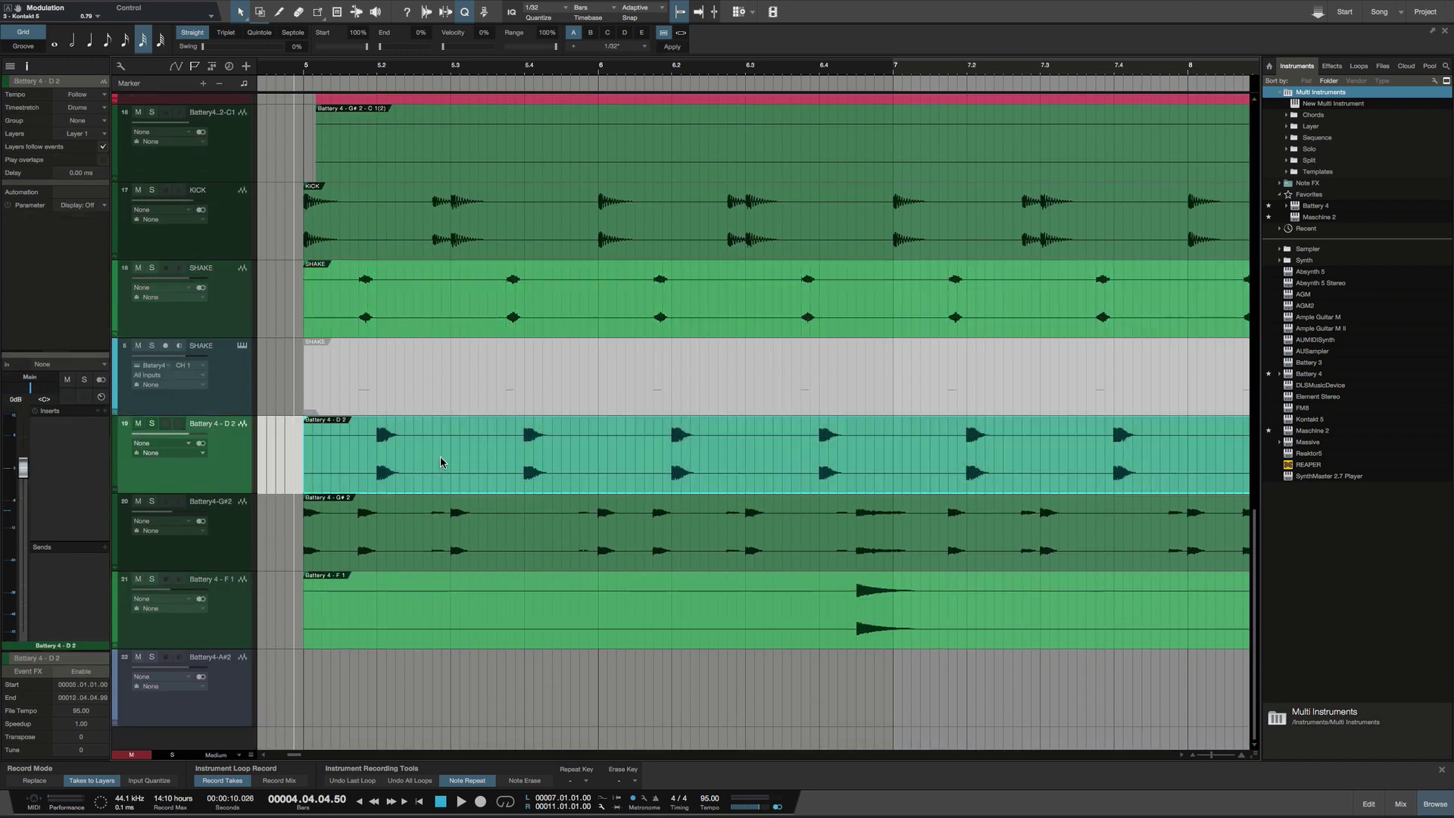
pyautogui.click(458, 532)
pyautogui.click(505, 631)
pyautogui.scroll(6, 465, 484)
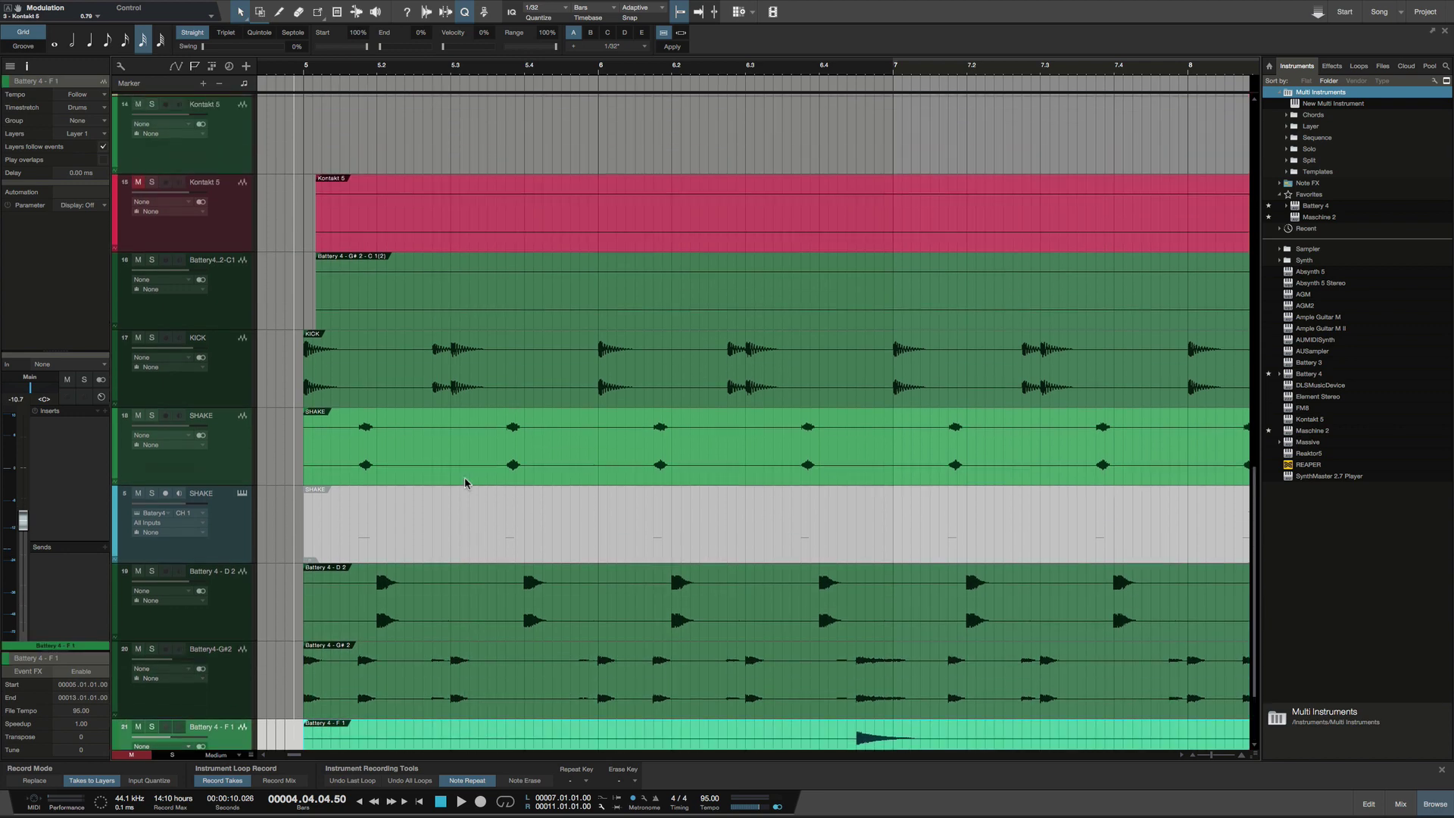
pyautogui.scroll(4, 506, 384)
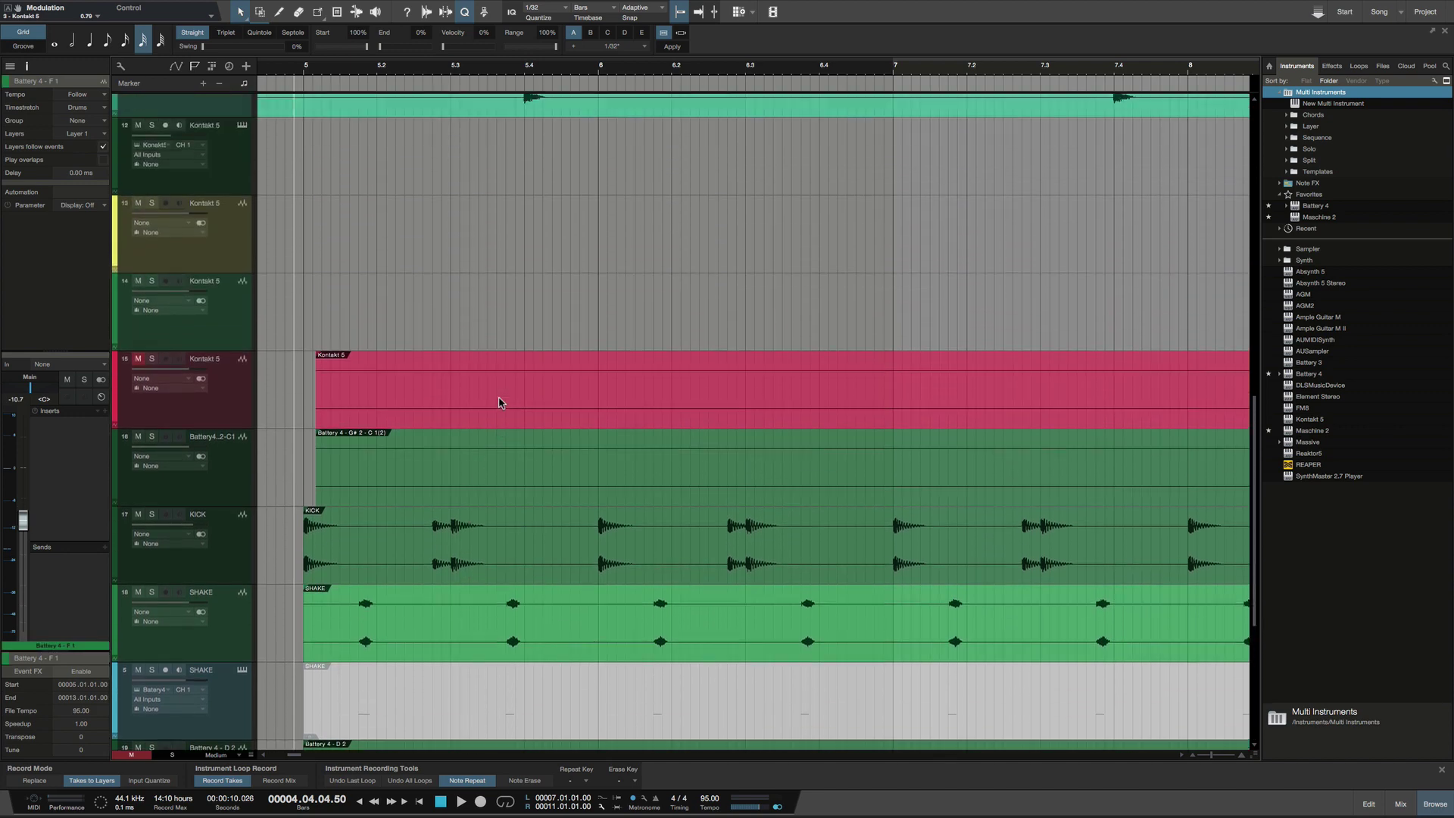
pyautogui.hscroll(-3, 497, 399)
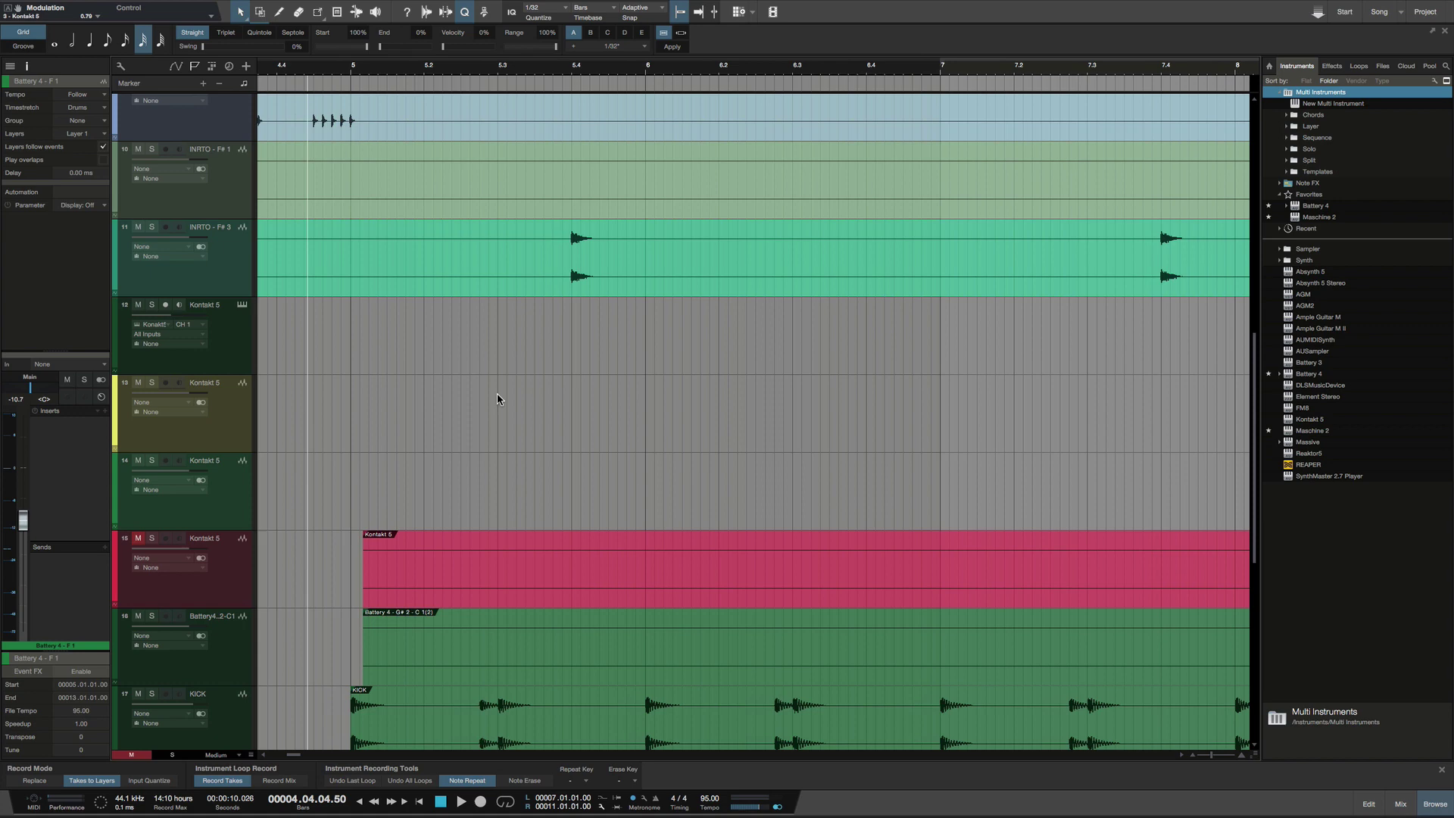
pyautogui.hscroll(10, 496, 399)
pyautogui.hscroll(8, 496, 394)
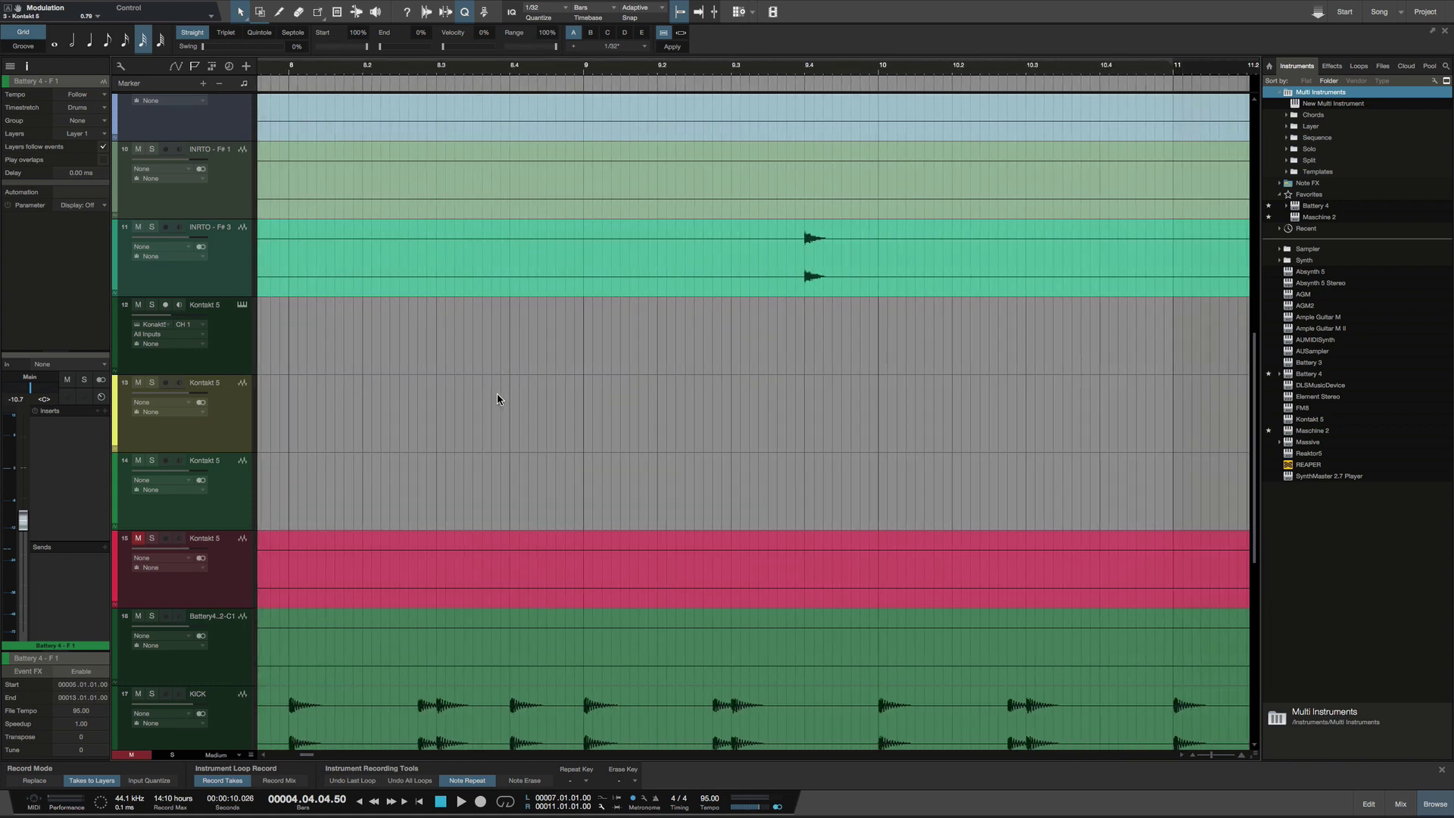
pyautogui.hscroll(4, 497, 399)
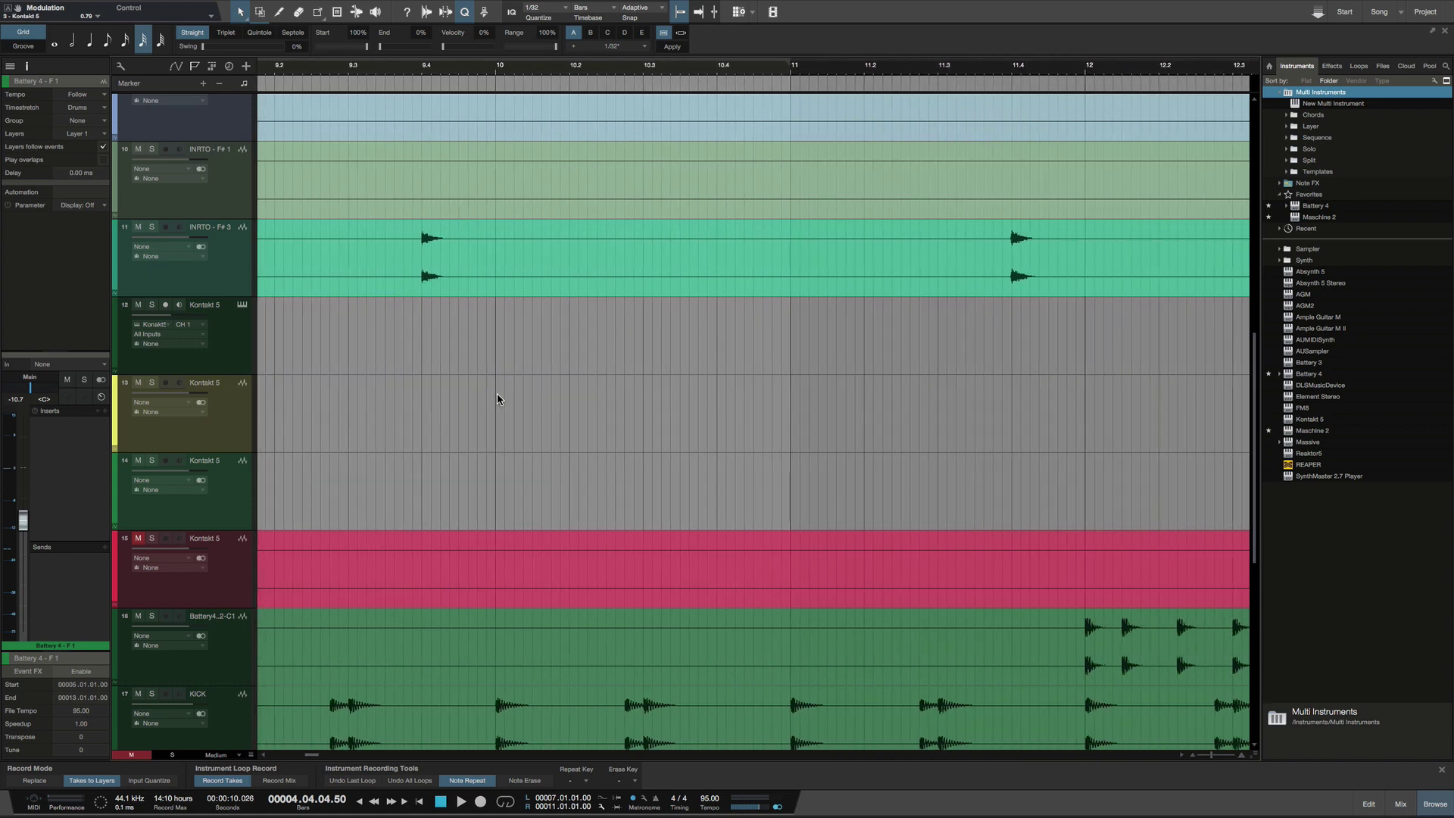
pyautogui.hscroll(7, 497, 394)
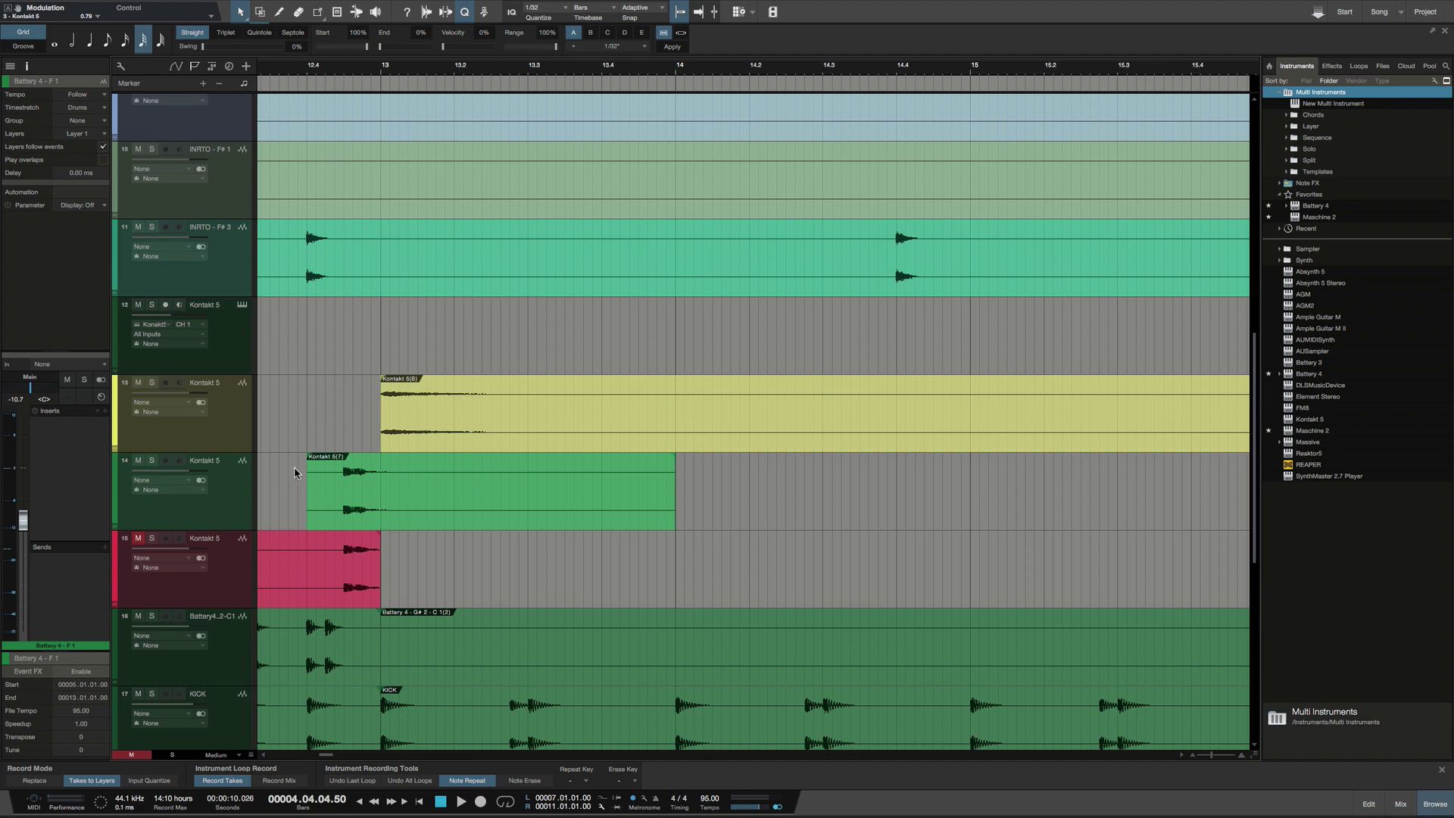
pyautogui.hscroll(-2, 294, 466)
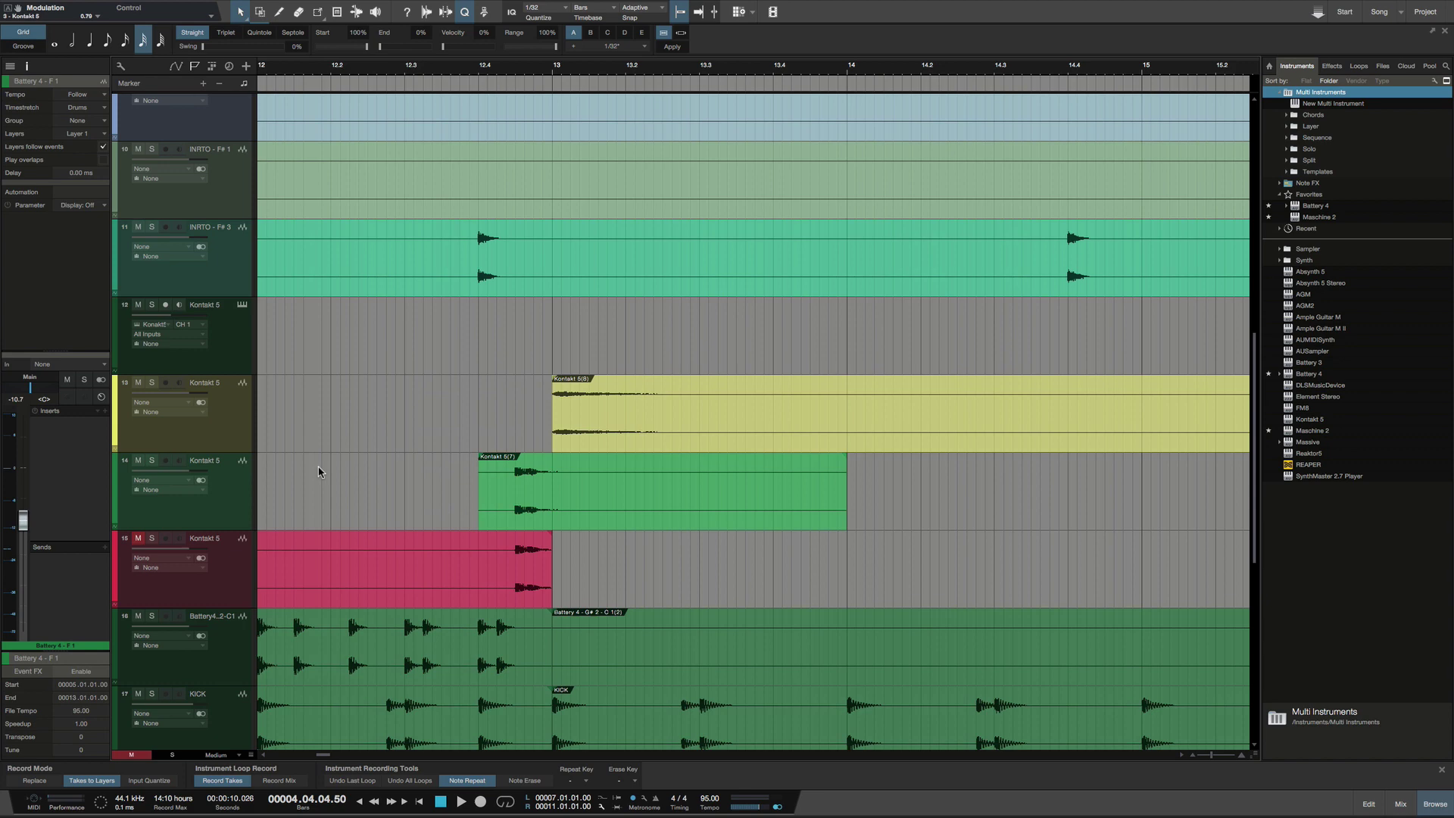
# Step: Zoom in near bar 12.4 and trim the Kontakt 5(7) event's start to 12.04.01.18, discarding a trial fade-in
pyautogui.scroll(2, 318, 466)
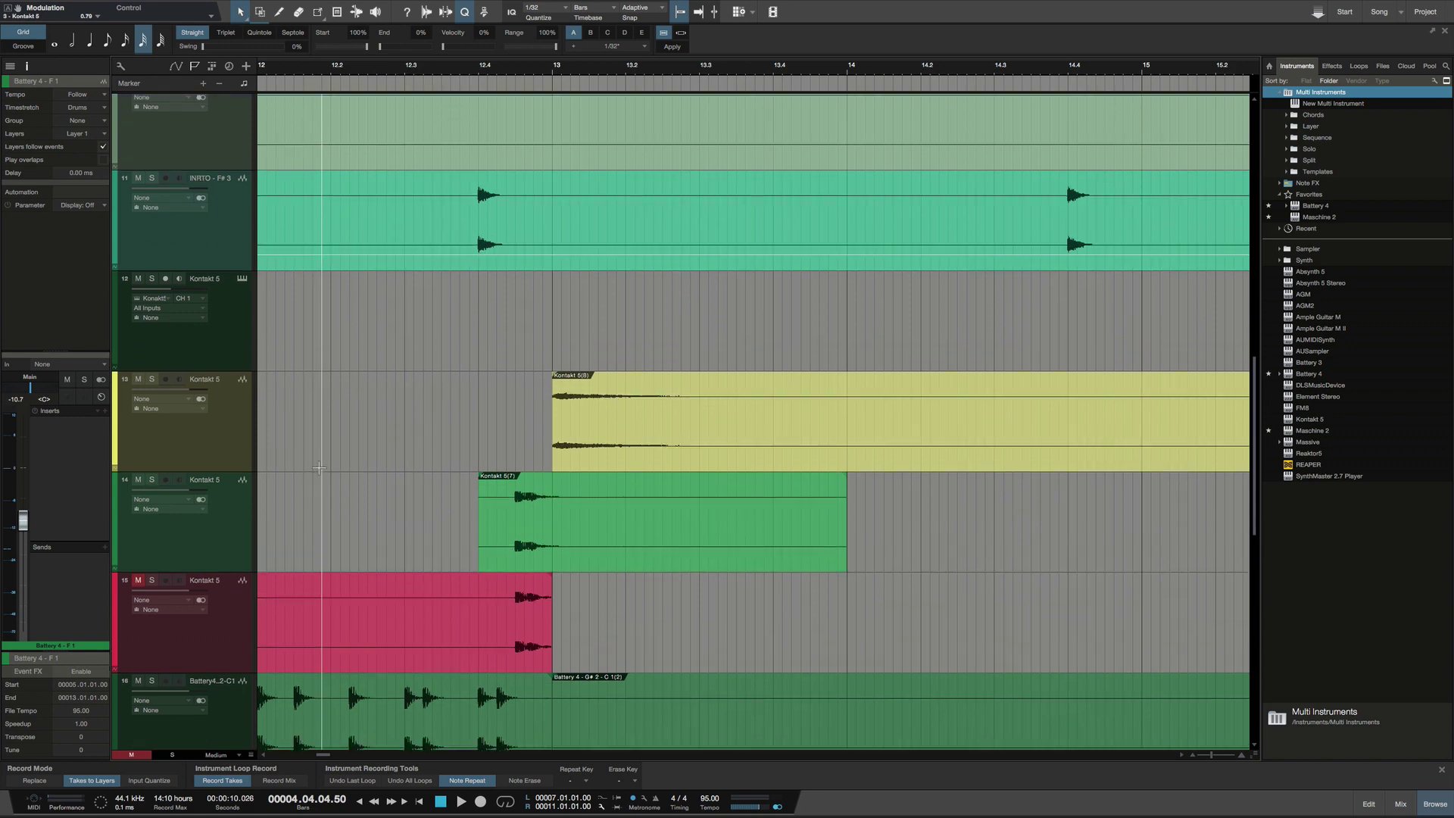
pyautogui.scroll(2, 319, 467)
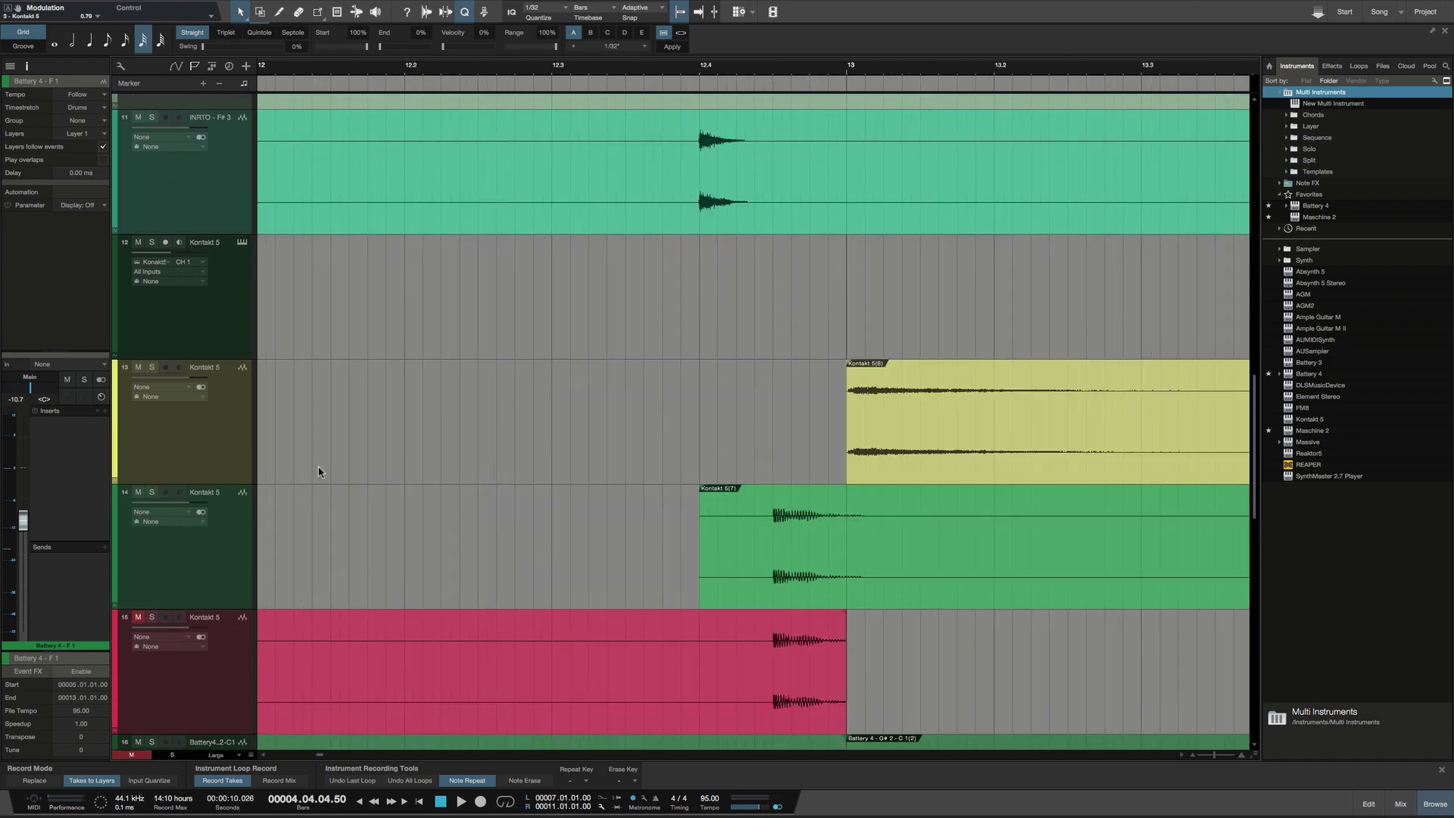
pyautogui.hscroll(3, 318, 472)
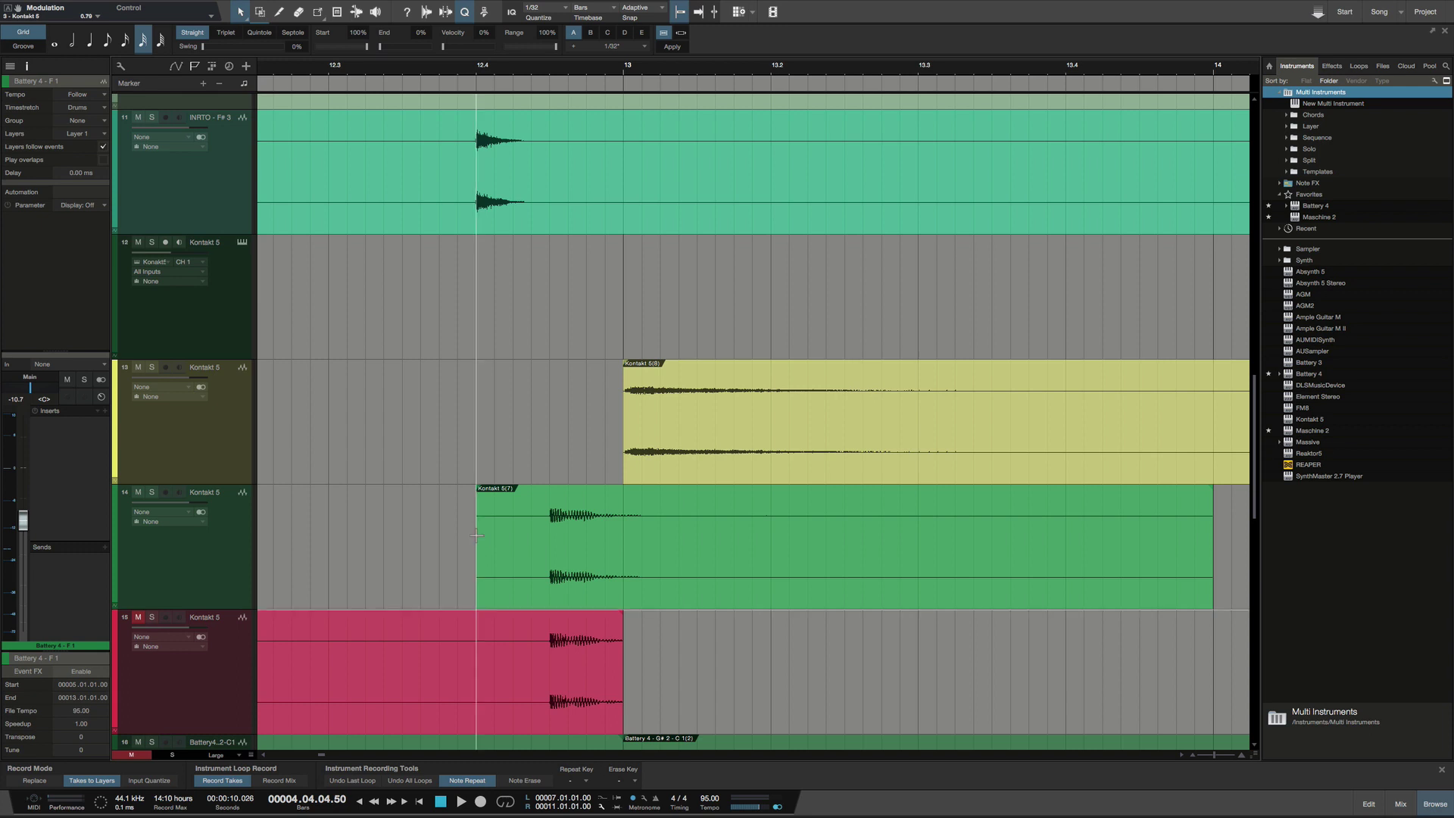
pyautogui.press('e')
pyautogui.press('e')
pyautogui.hscroll(5, 476, 539)
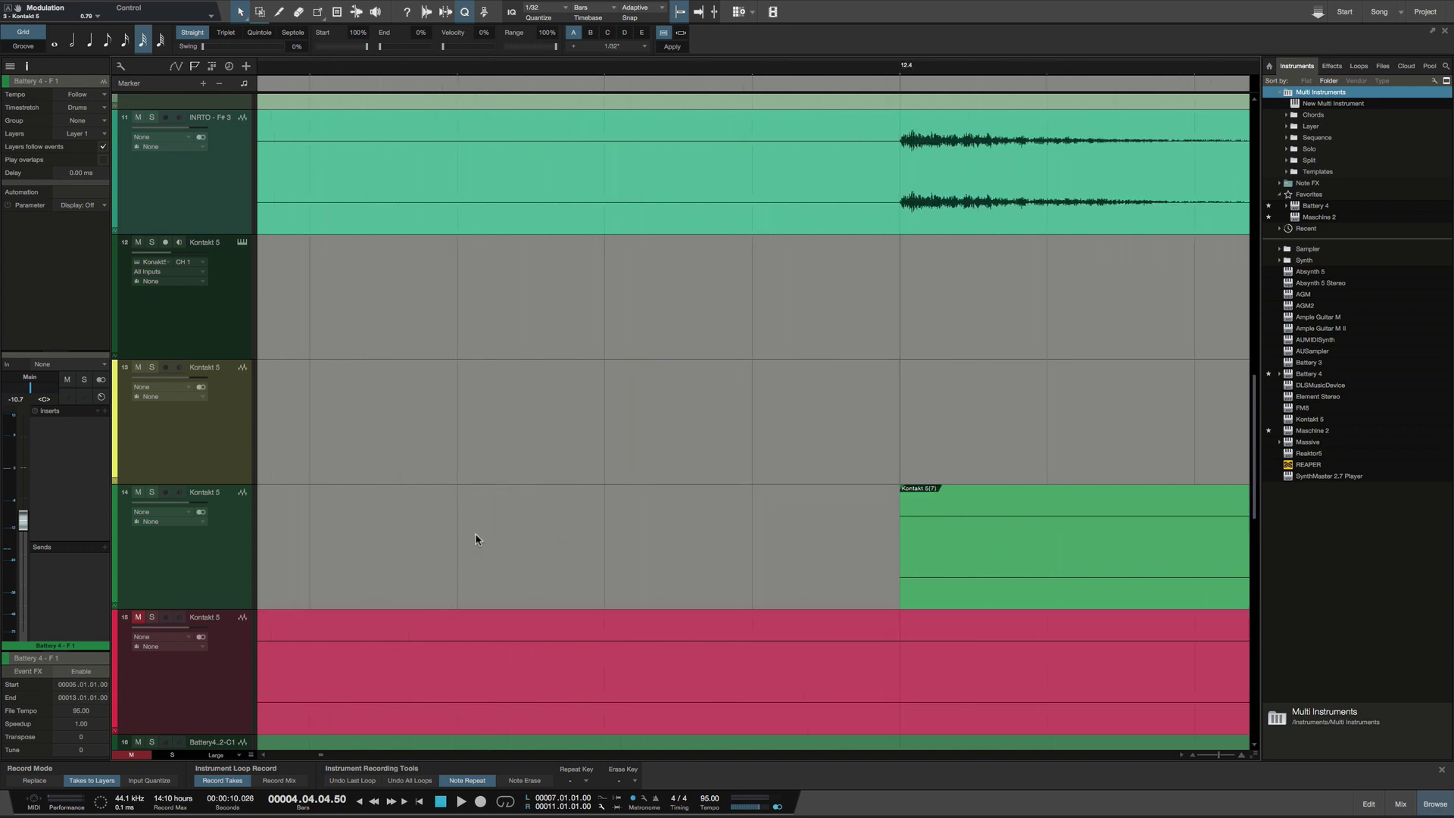
pyautogui.moveTo(379, 575); pyautogui.dragTo(437, 574)
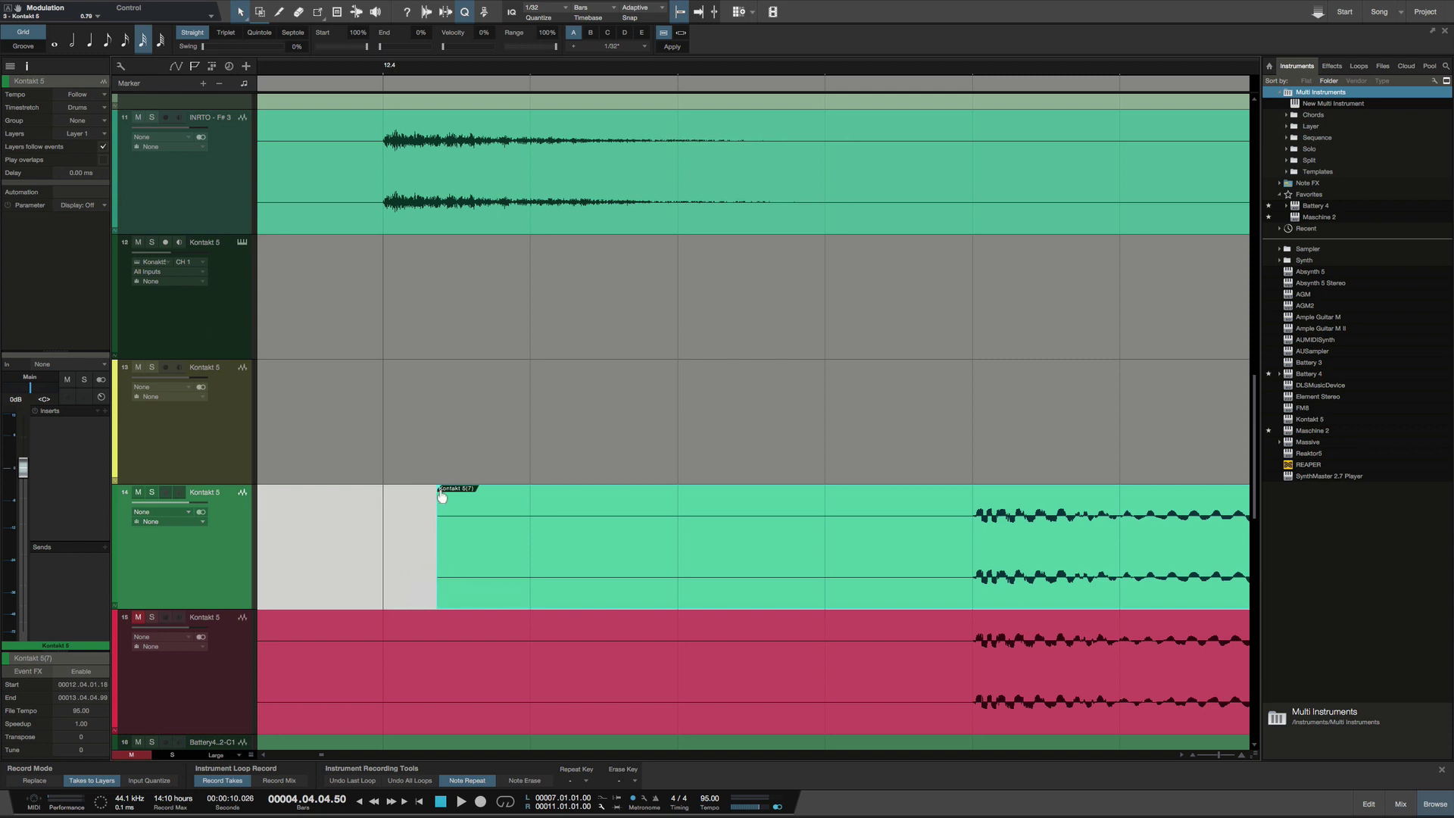
pyautogui.moveTo(443, 493); pyautogui.dragTo(379, 573)
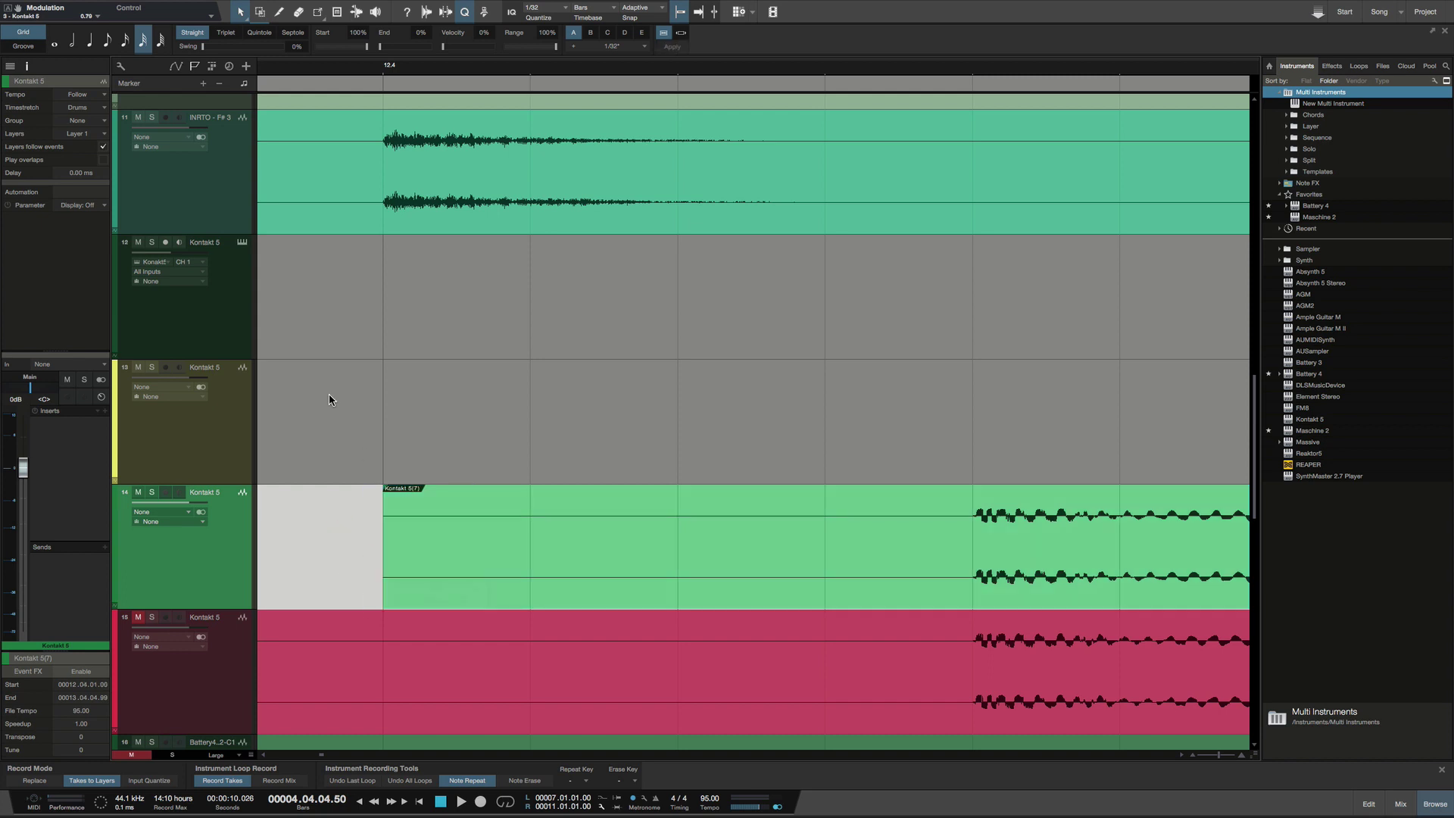
# Step: Trim the Kontakt 5(7) event's start further to 12.04.03.00
pyautogui.scroll(-4, 328, 396)
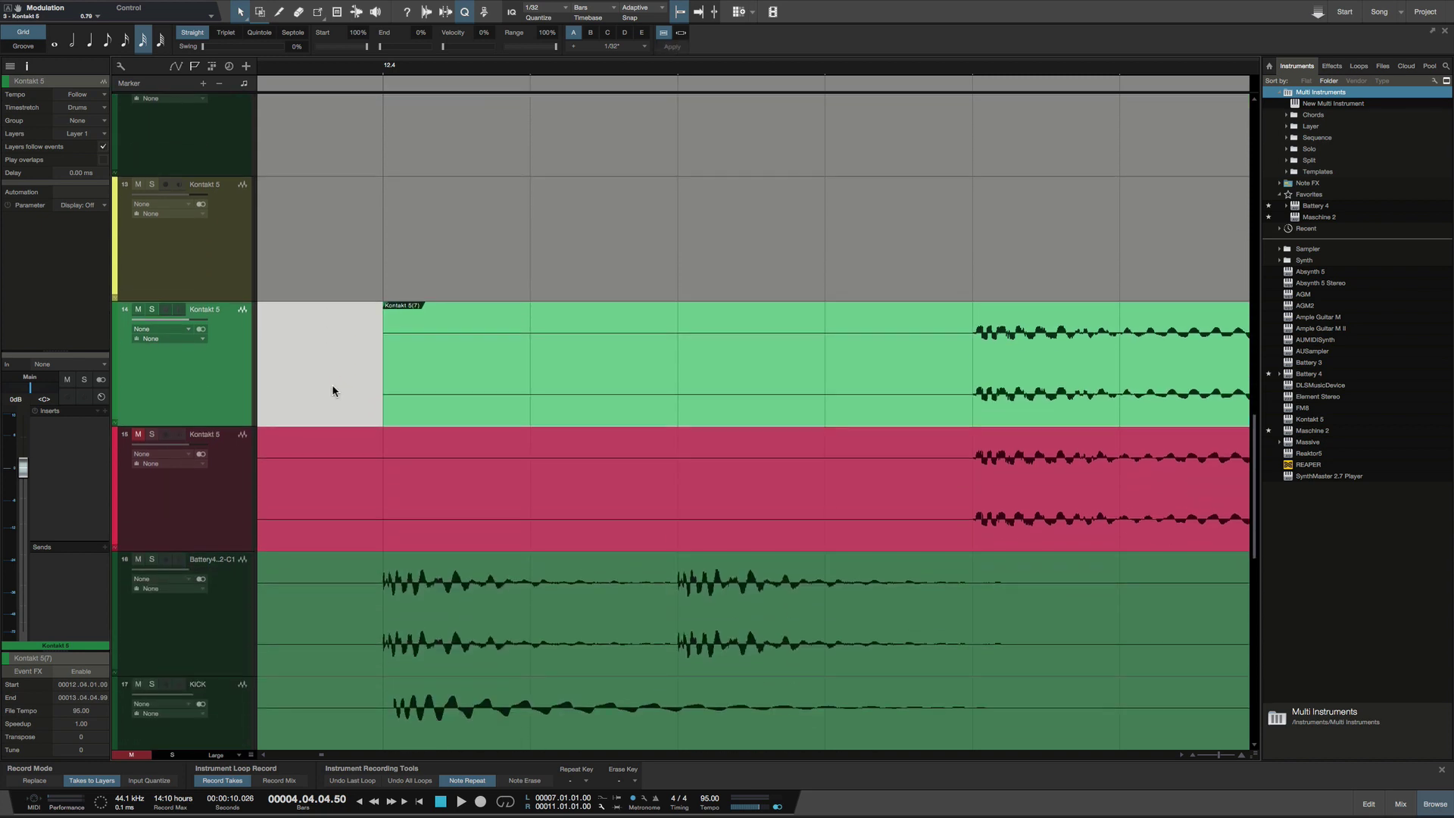
pyautogui.hscroll(-4, 395, 264)
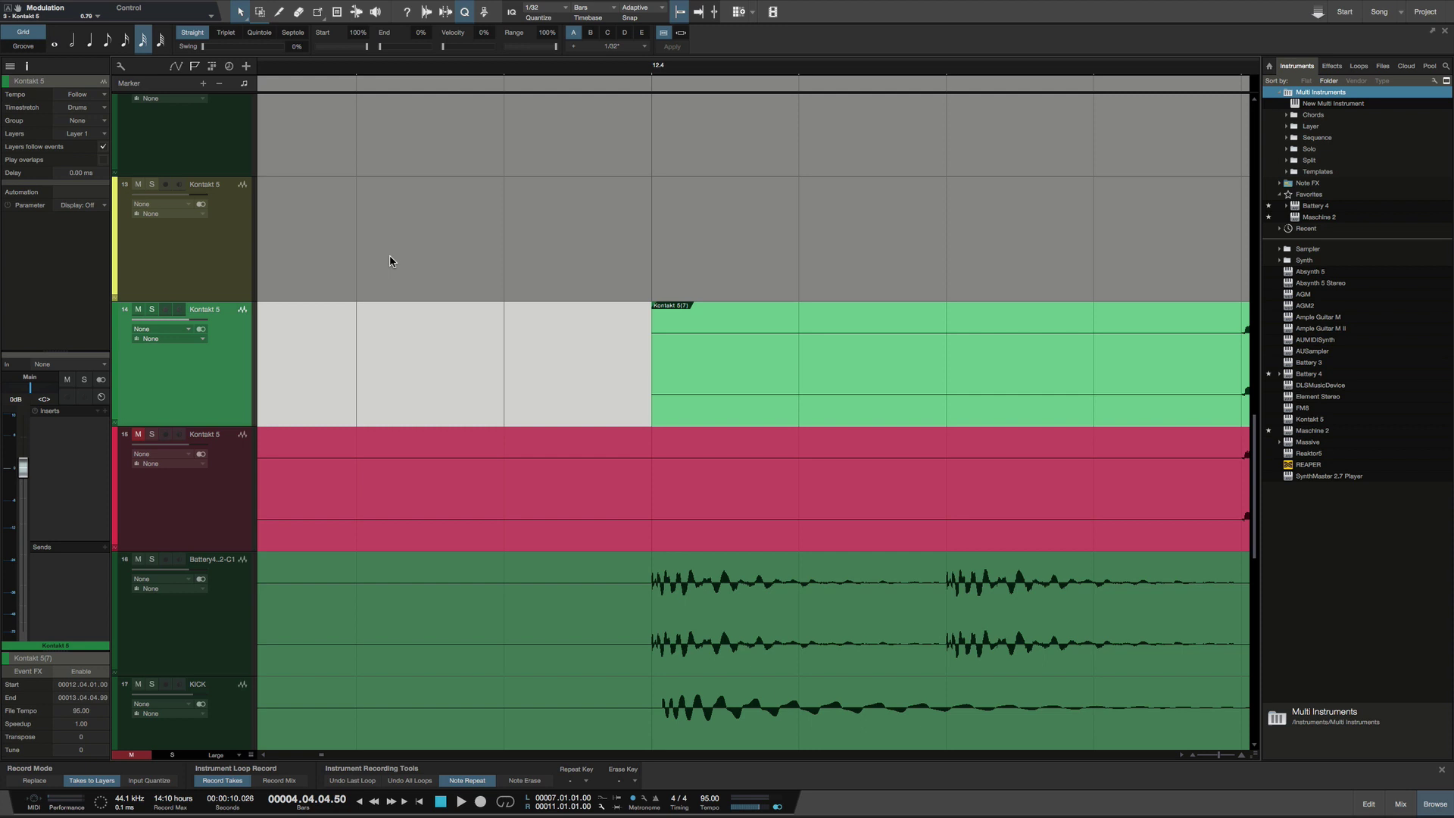
pyautogui.hscroll(7, 490, 306)
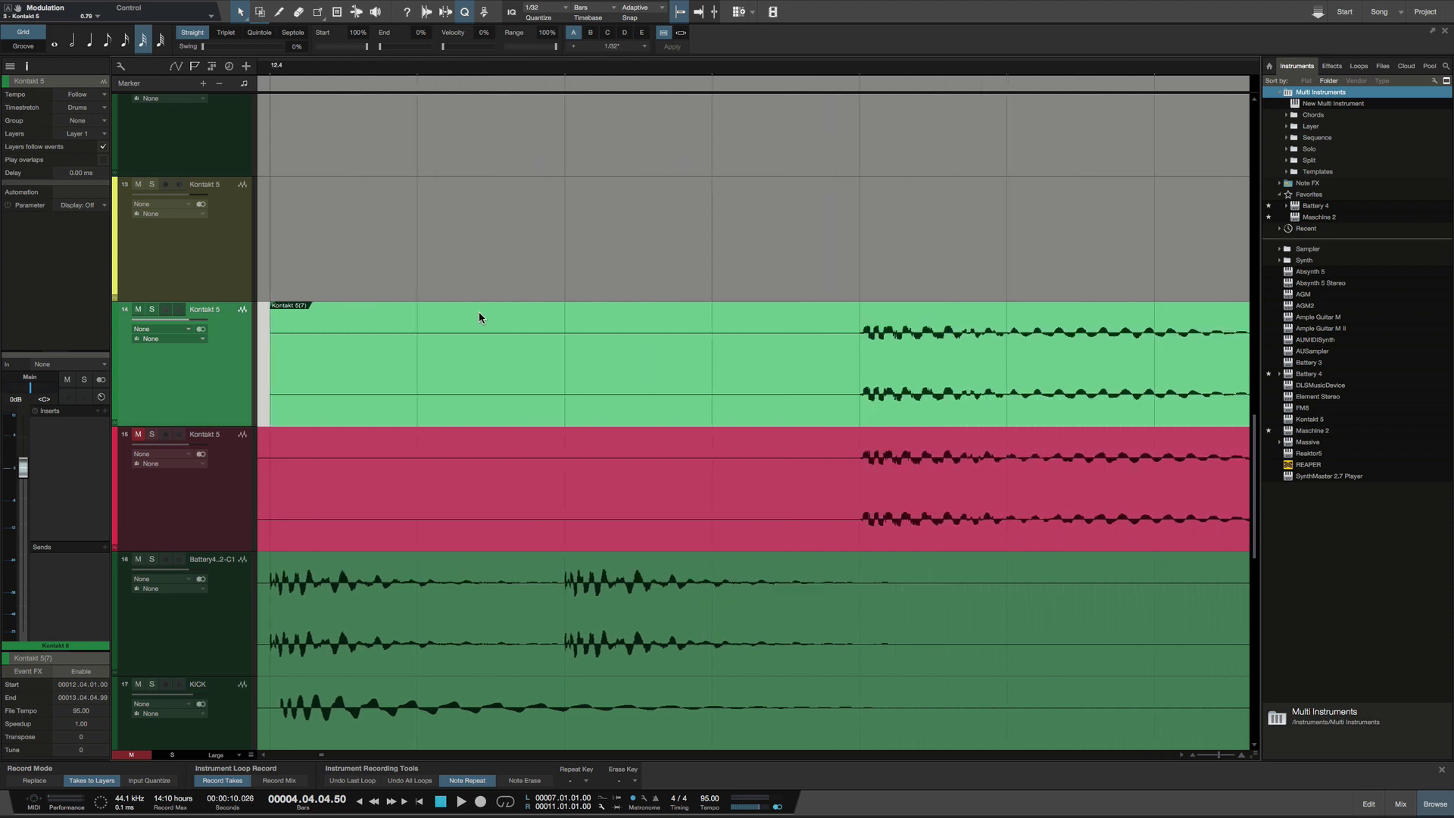
pyautogui.hscroll(-3, 409, 335)
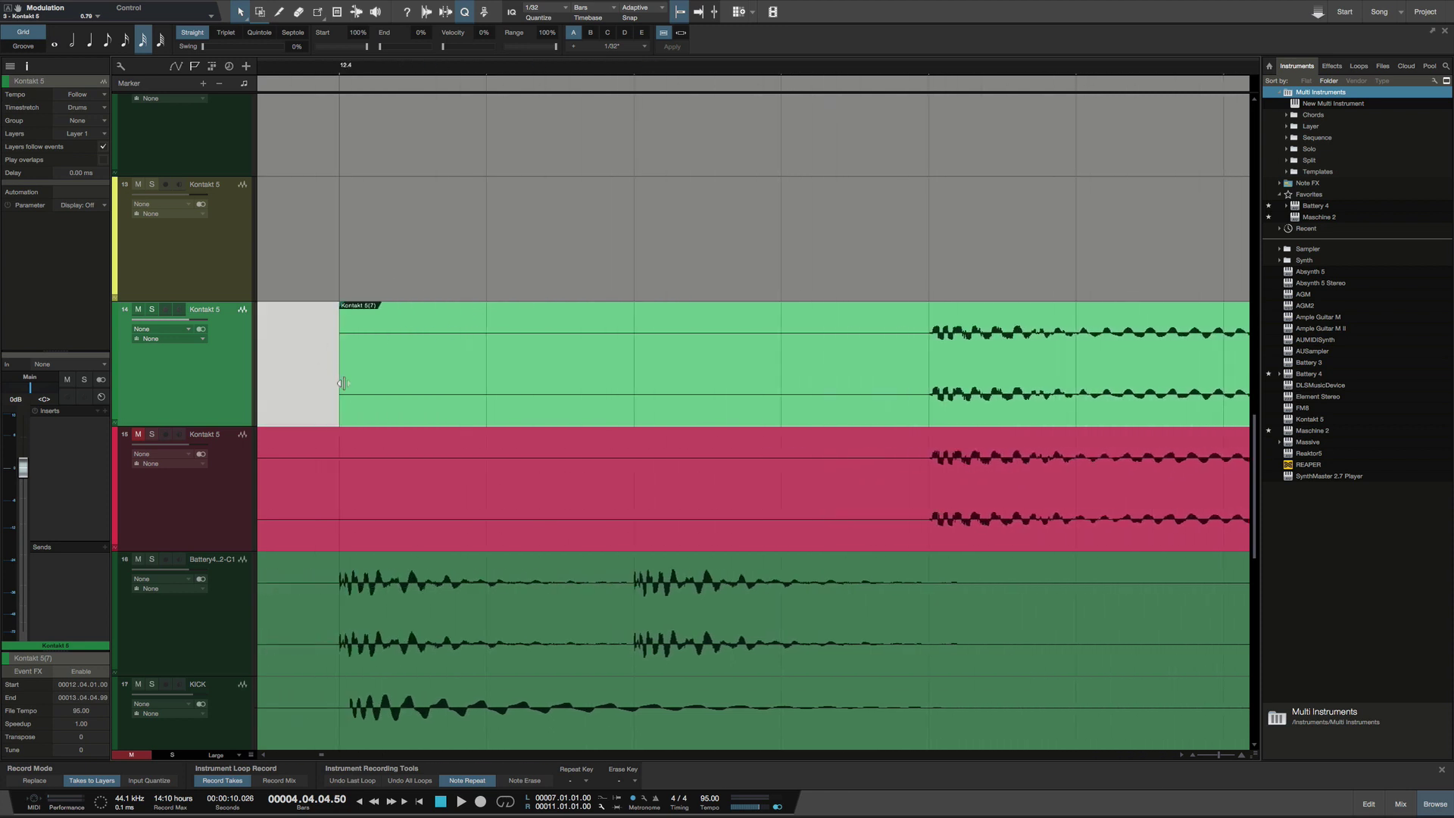
pyautogui.moveTo(343, 384); pyautogui.dragTo(924, 361)
pyautogui.hscroll(7, 739, 352)
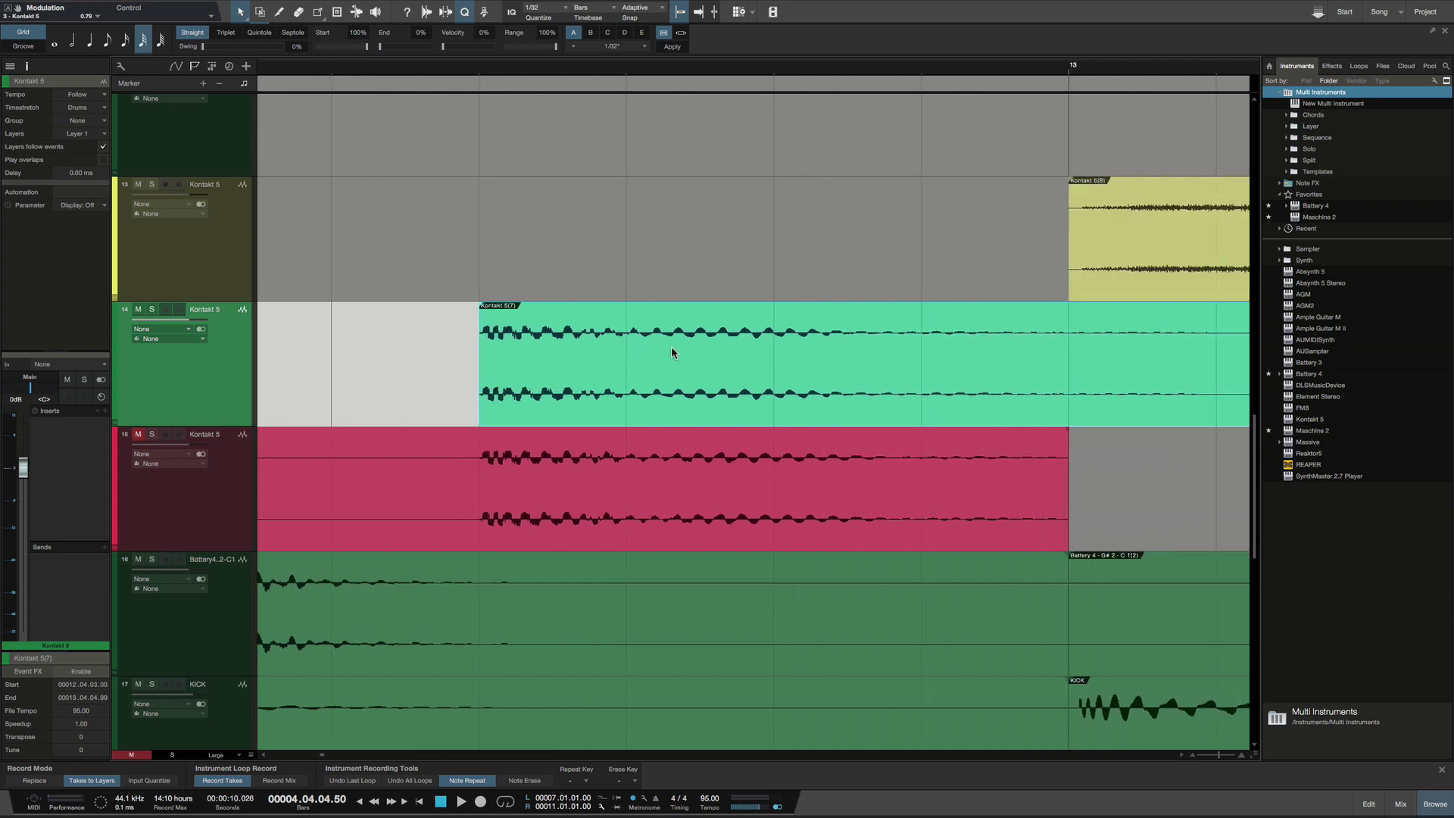
pyautogui.hscroll(4, 671, 351)
pyautogui.hscroll(-4, 671, 350)
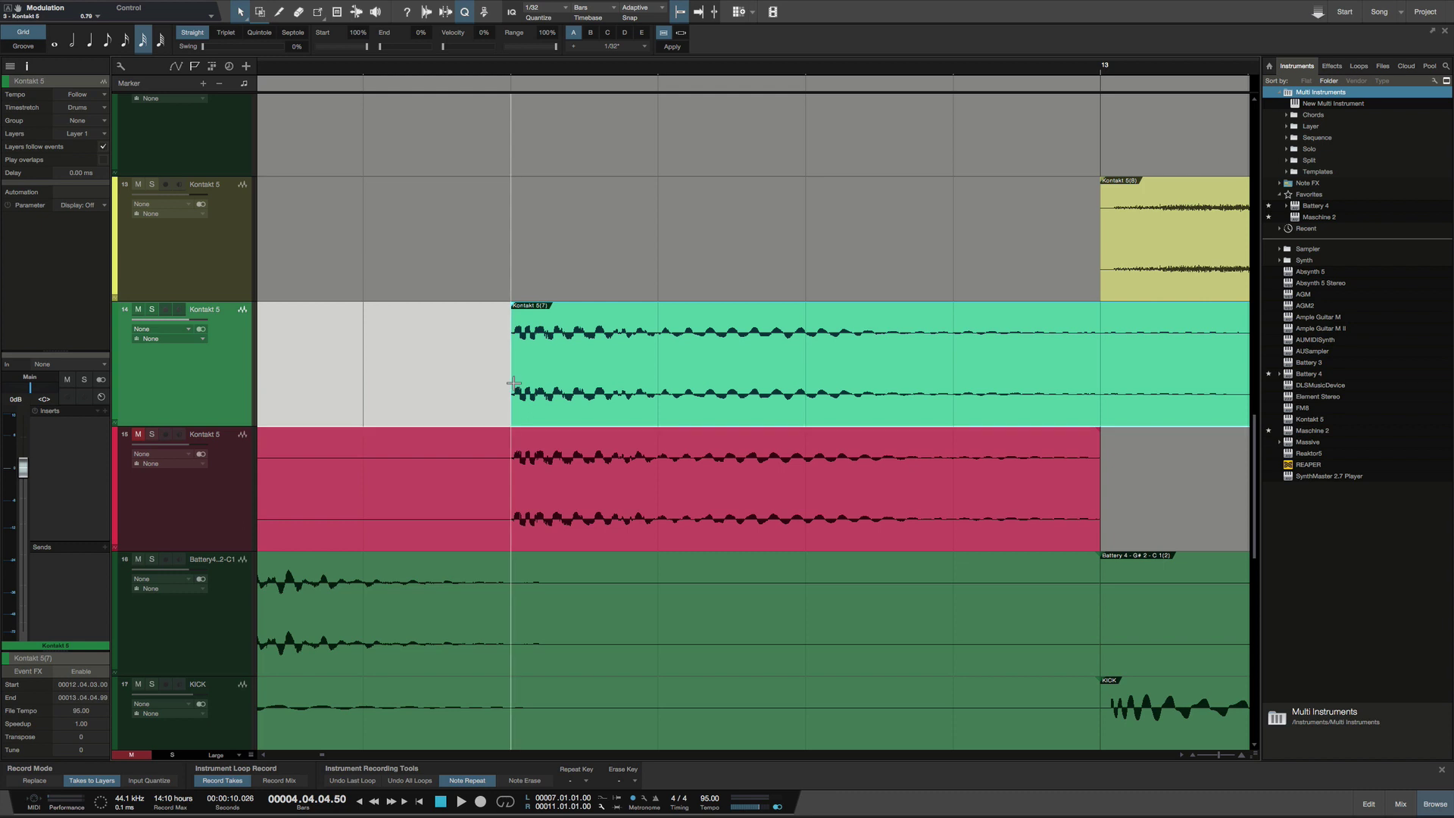
# Step: Trim the Kontakt 5(7) event's start later, then drag it back to 12.04.03.00
pyautogui.keyDown('ctrl'); pyautogui.scroll(3, 514, 385); pyautogui.keyUp('ctrl')
pyautogui.keyDown('alt'); pyautogui.scroll(2, 513, 383); pyautogui.keyUp('alt')
pyautogui.keyDown('alt'); pyautogui.scroll(2, 513, 383); pyautogui.keyUp('alt')
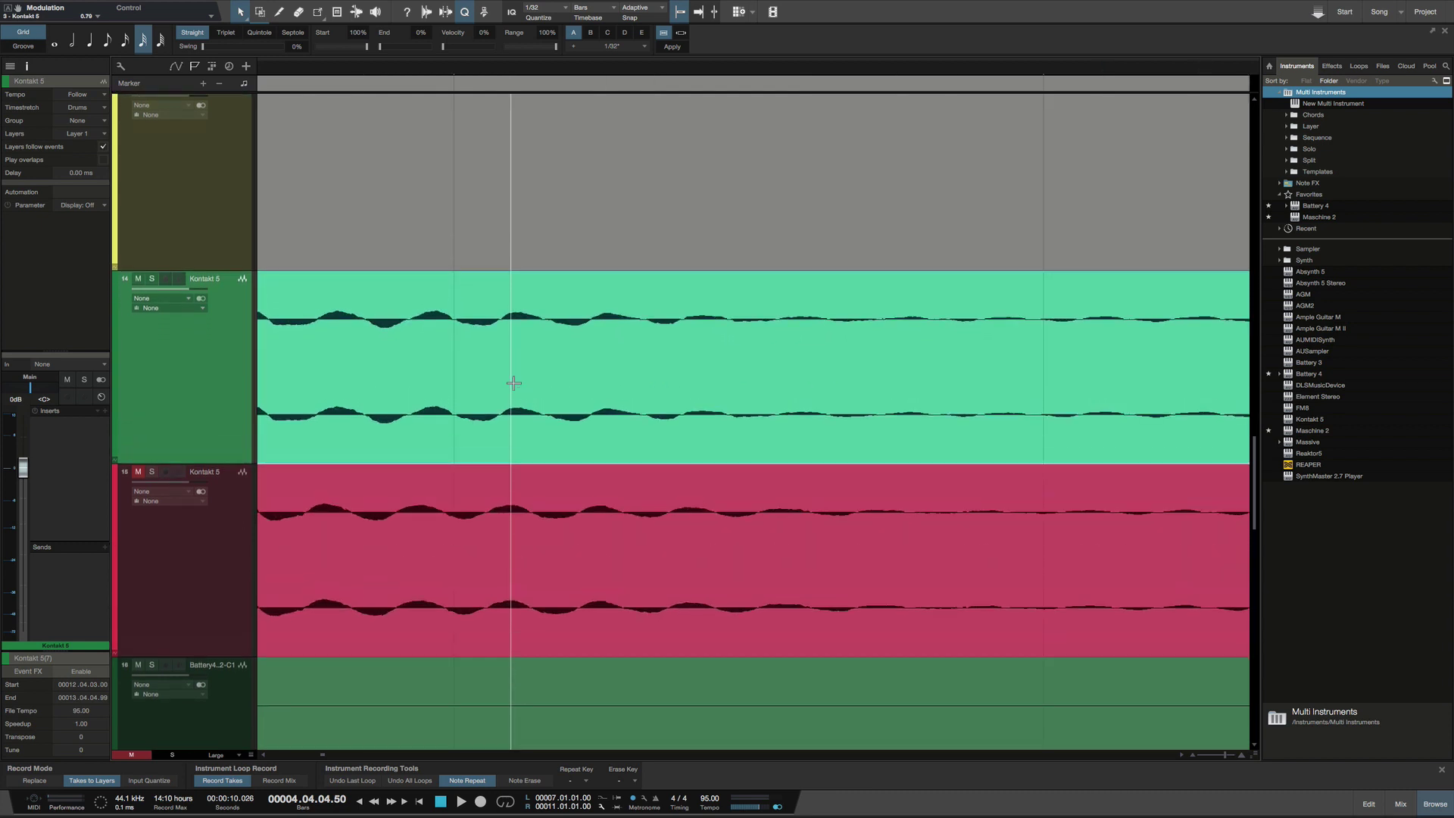
pyautogui.keyDown('ctrl'); pyautogui.scroll(3, 513, 385); pyautogui.keyUp('ctrl')
pyautogui.keyDown('ctrl'); pyautogui.scroll(2, 513, 387); pyautogui.keyUp('ctrl')
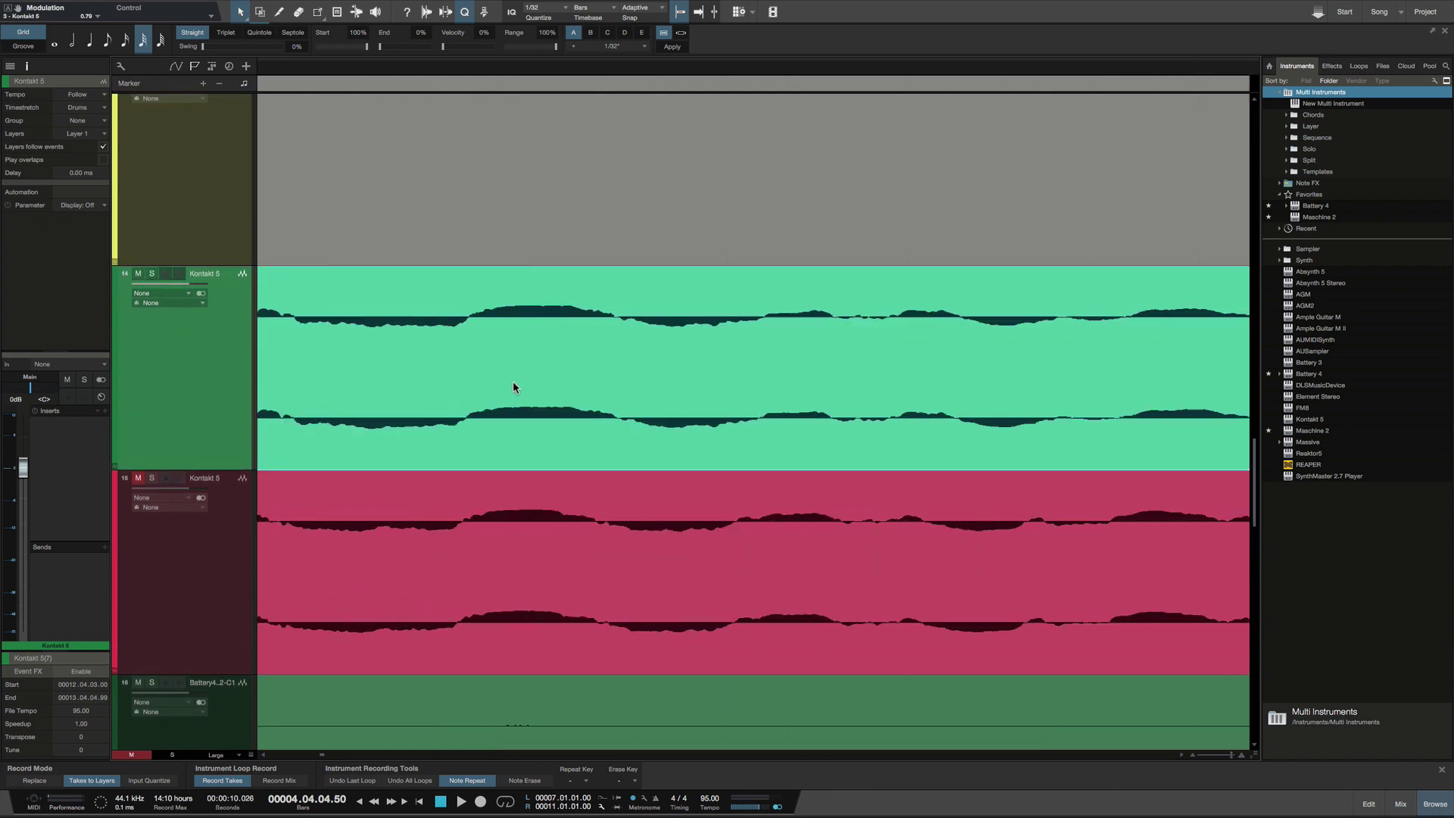
pyautogui.keyDown('ctrl'); pyautogui.scroll(2, 513, 387); pyautogui.keyUp('ctrl')
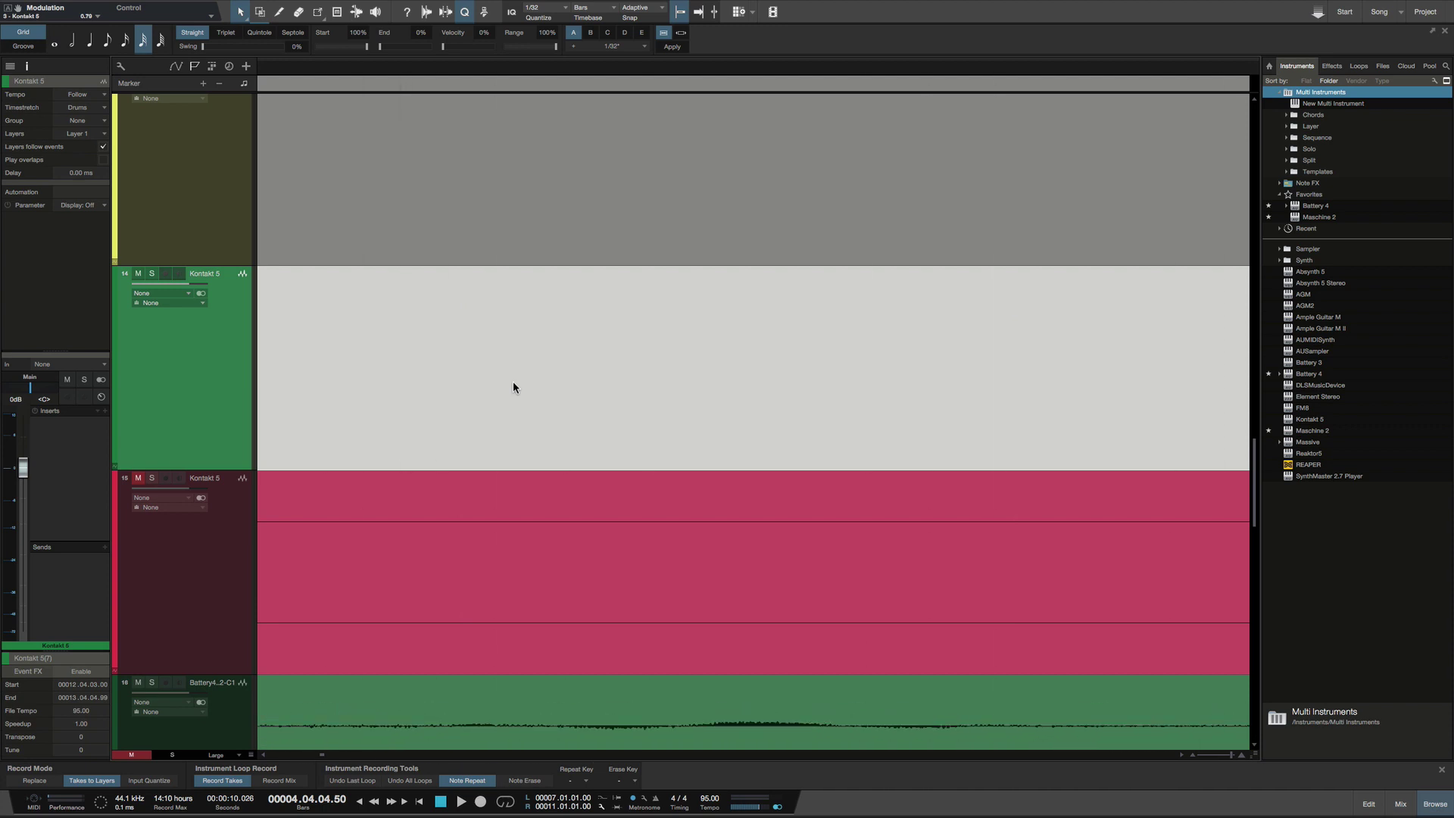
pyautogui.keyDown('ctrl'); pyautogui.scroll(2, 513, 387); pyautogui.keyUp('ctrl')
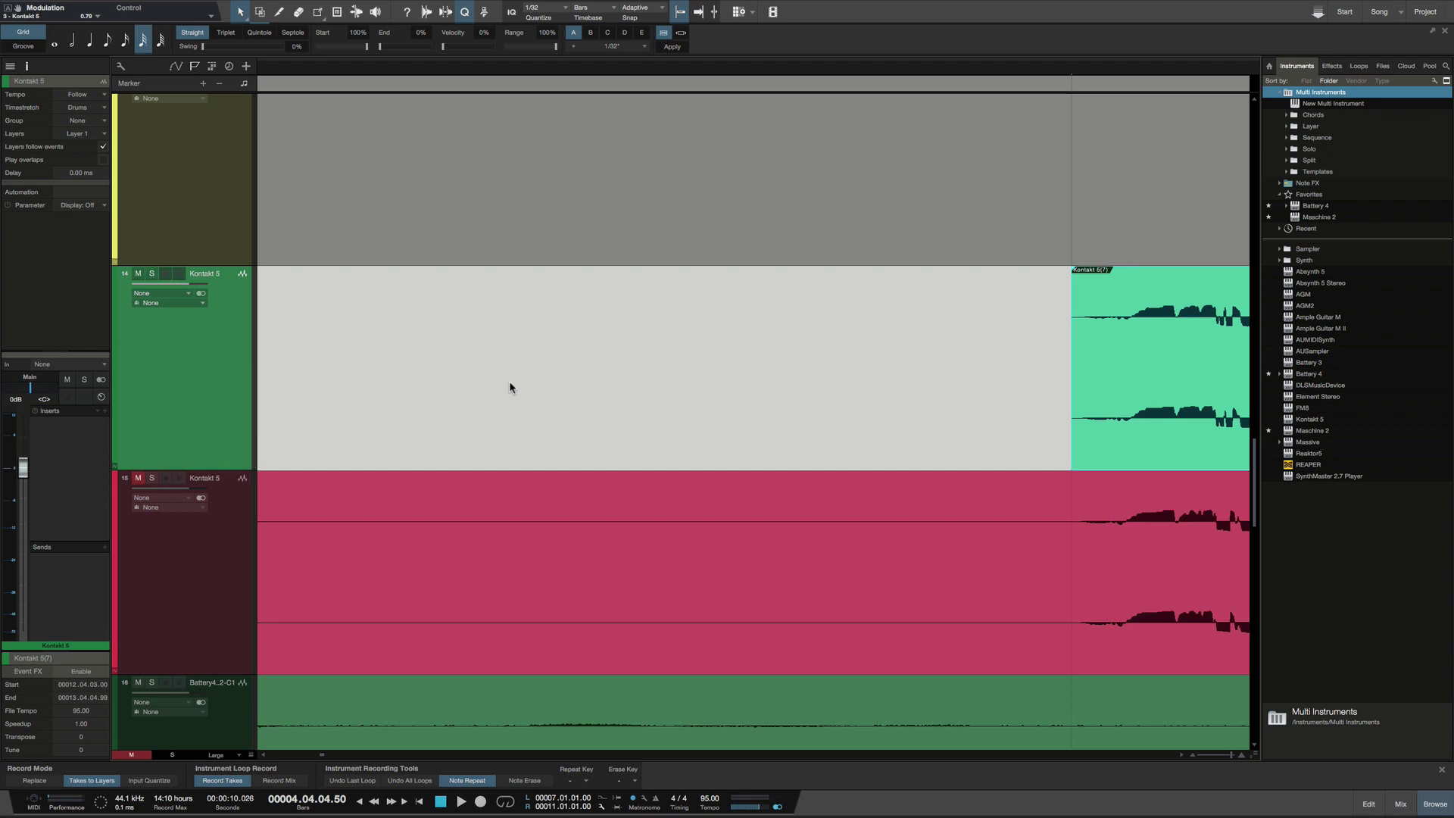
pyautogui.hscroll(5, 510, 388)
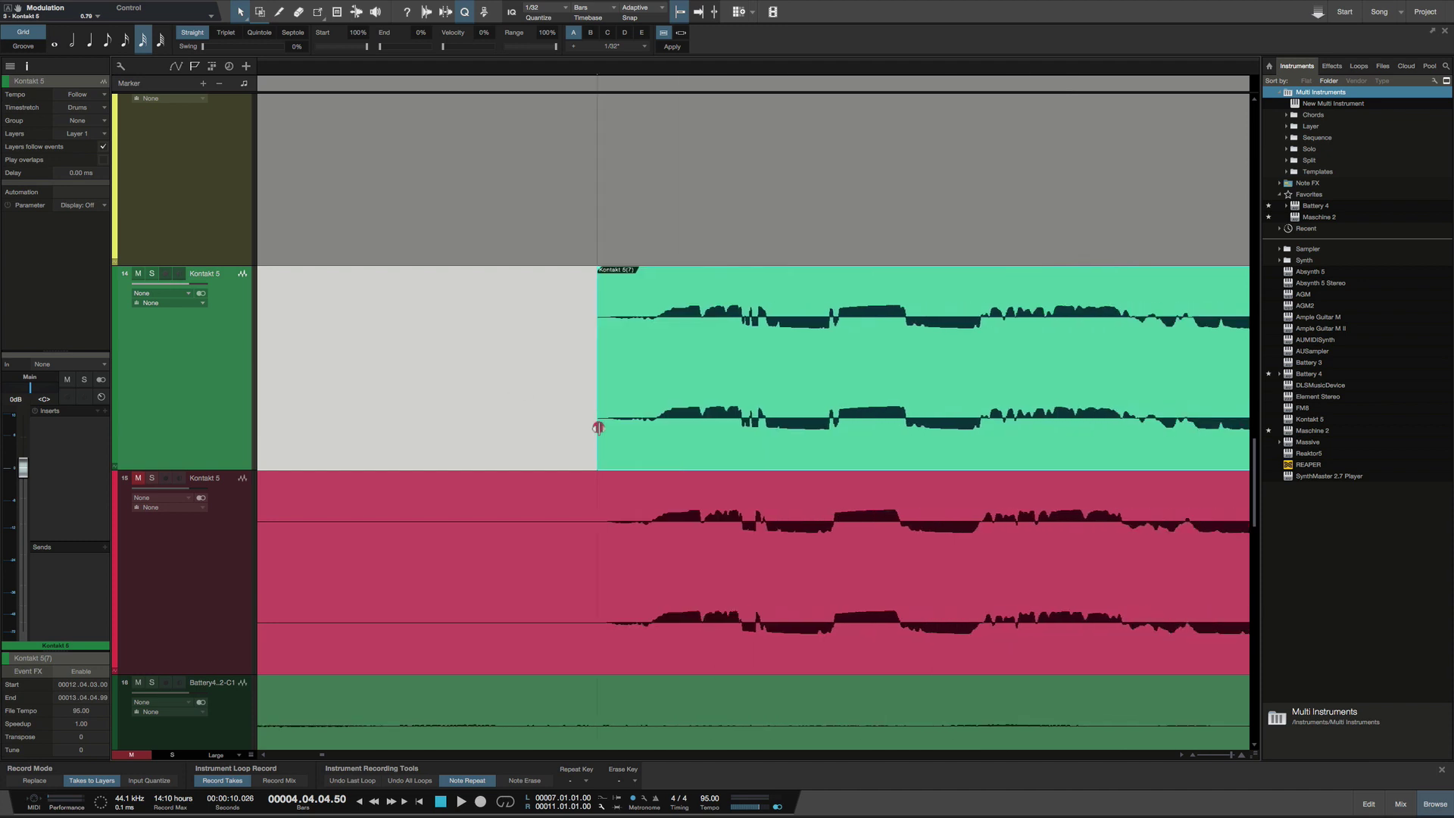
pyautogui.moveTo(598, 428); pyautogui.dragTo(684, 426)
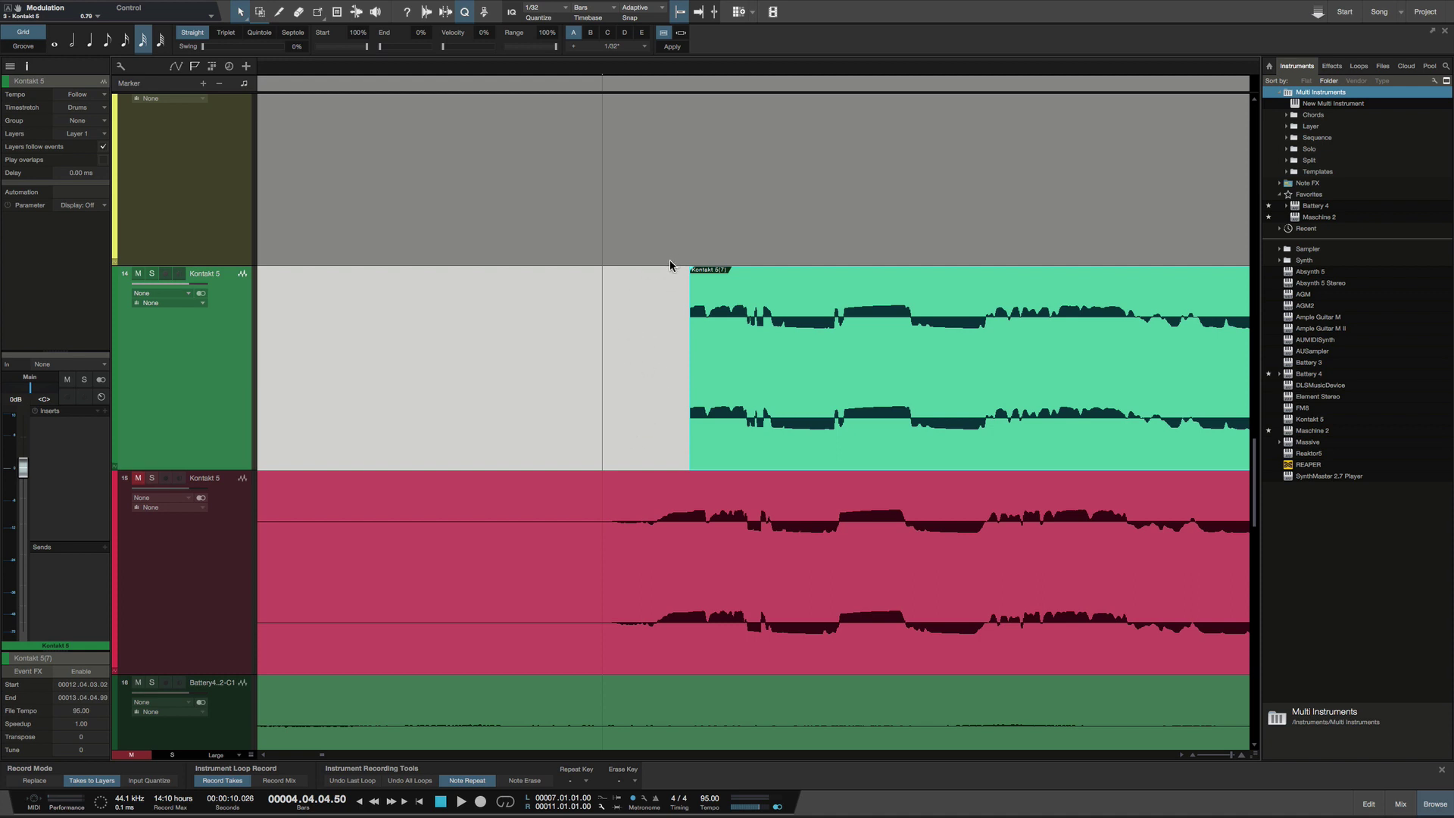
pyautogui.moveTo(691, 432); pyautogui.dragTo(596, 415)
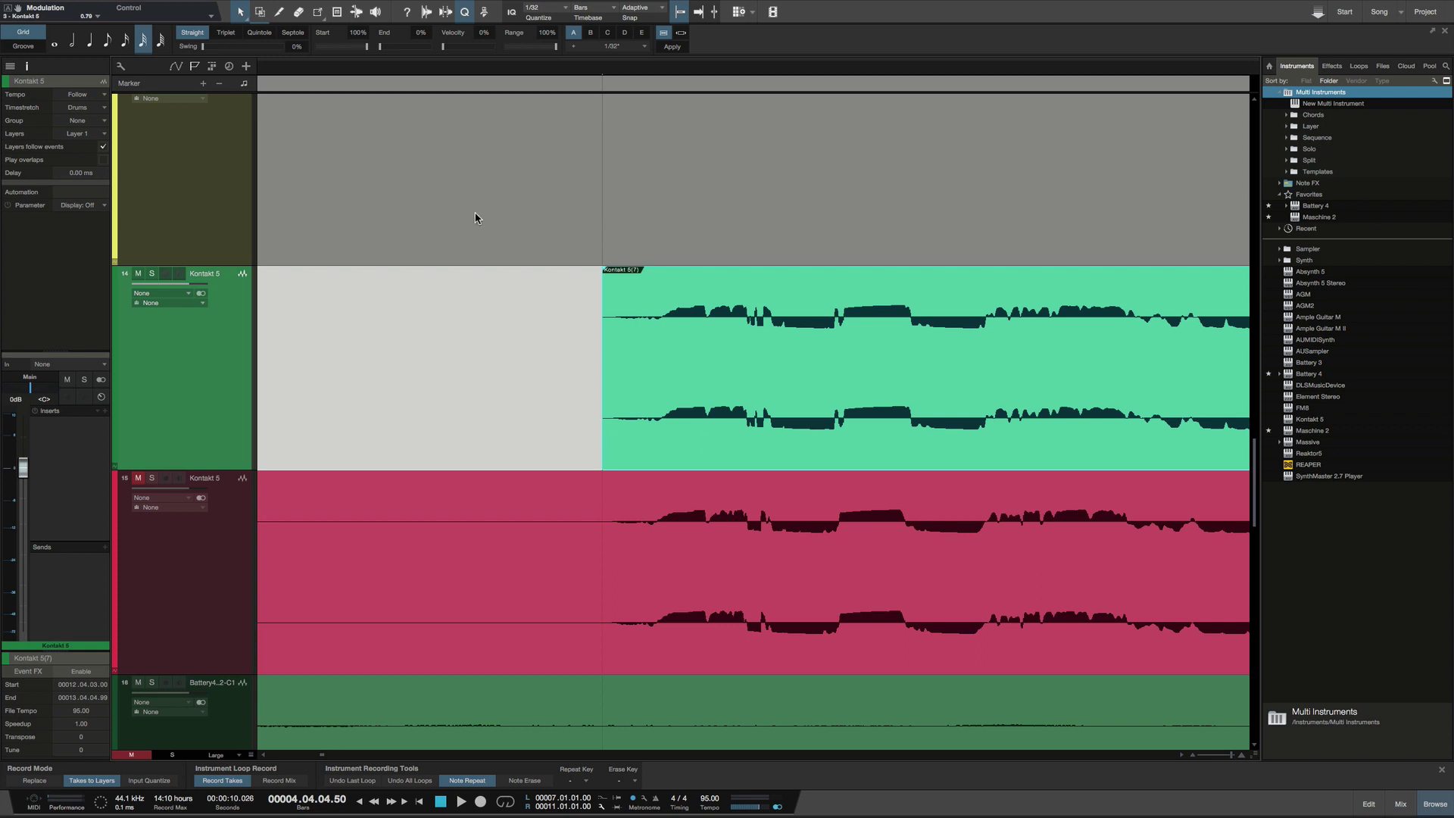
# Step: Nudge the Kontakt 5(7) event's start slightly earlier
pyautogui.scroll(-6, 478, 171)
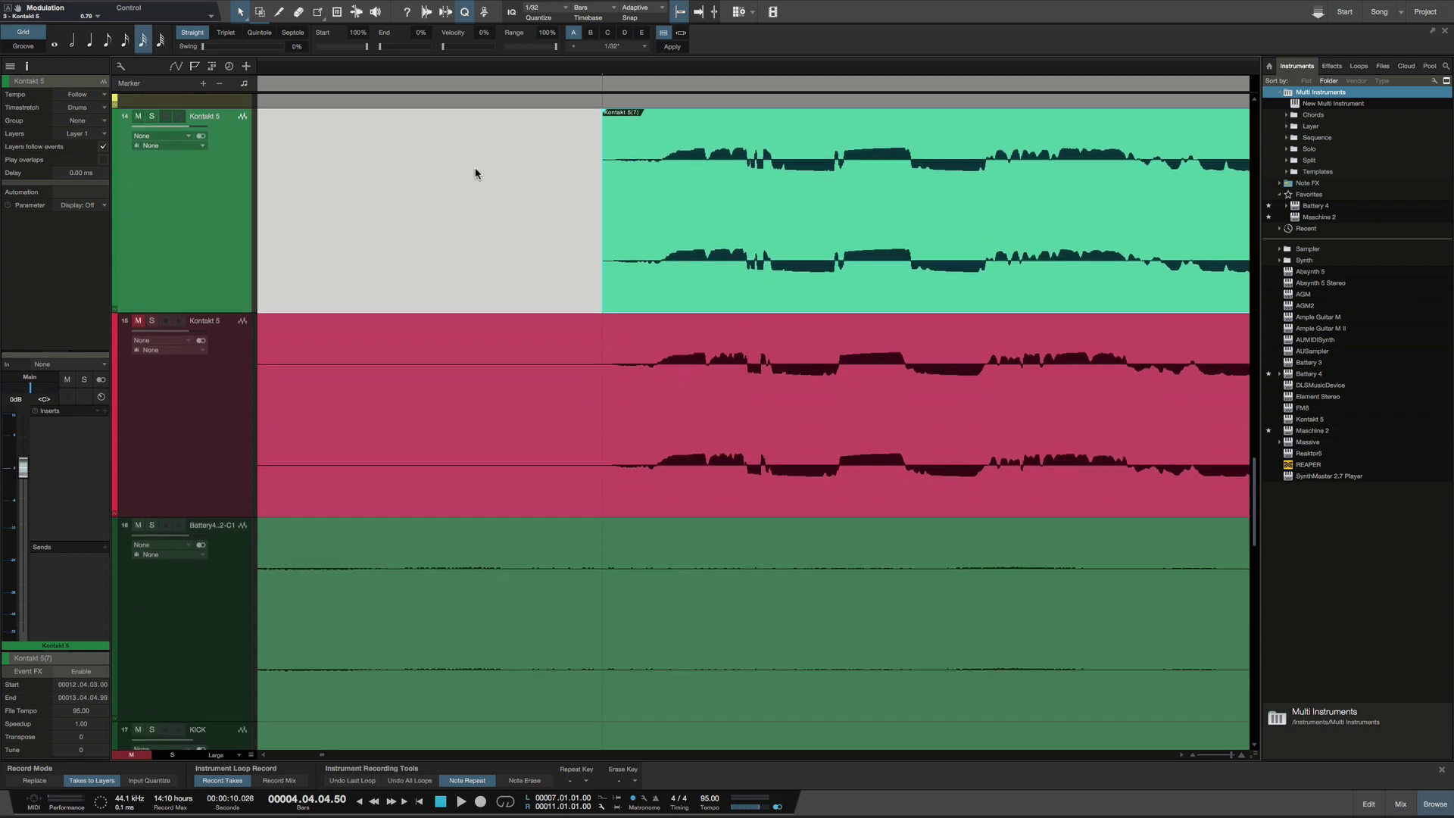
pyautogui.scroll(1, 477, 173)
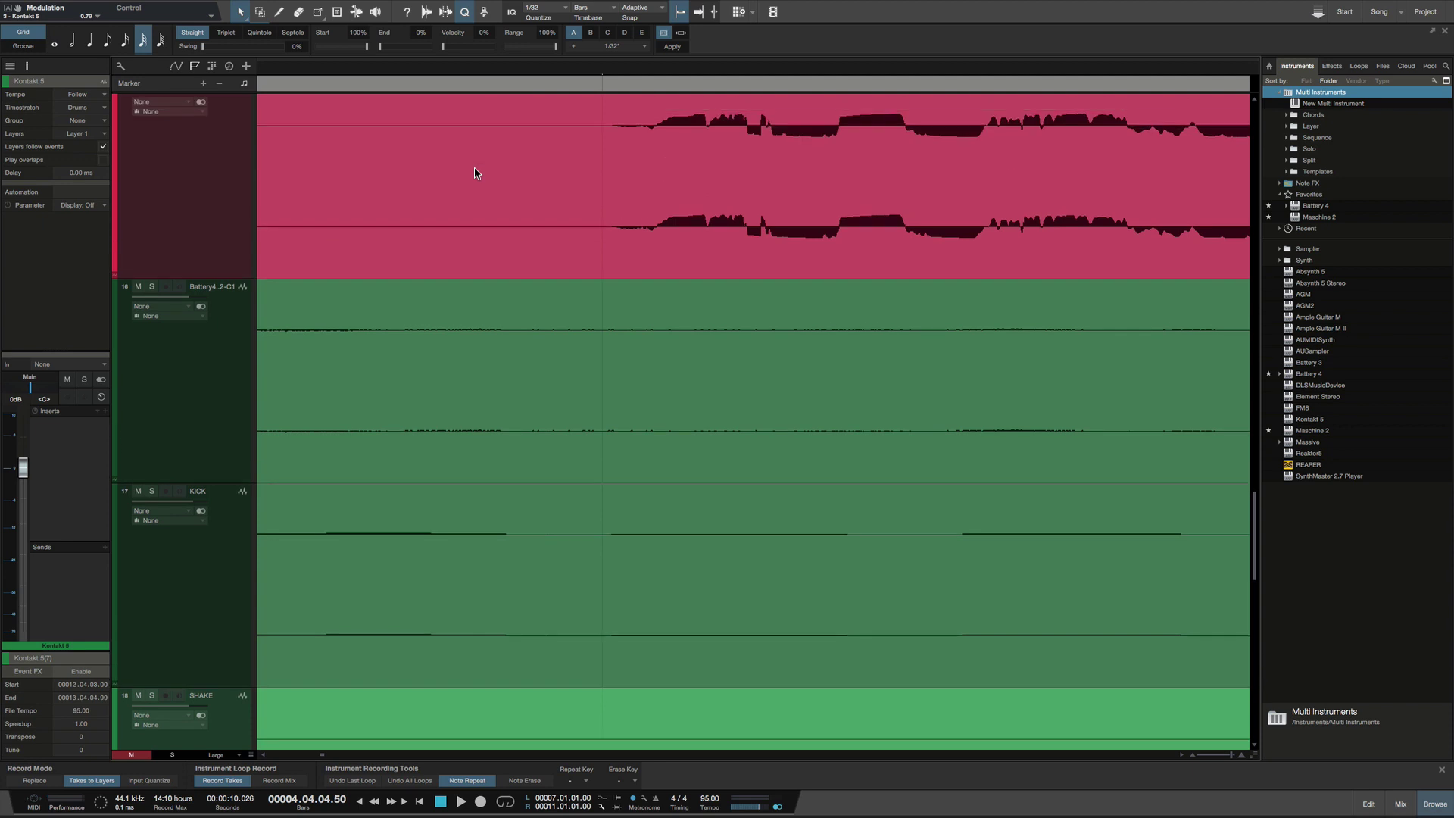
pyautogui.scroll(5, 477, 173)
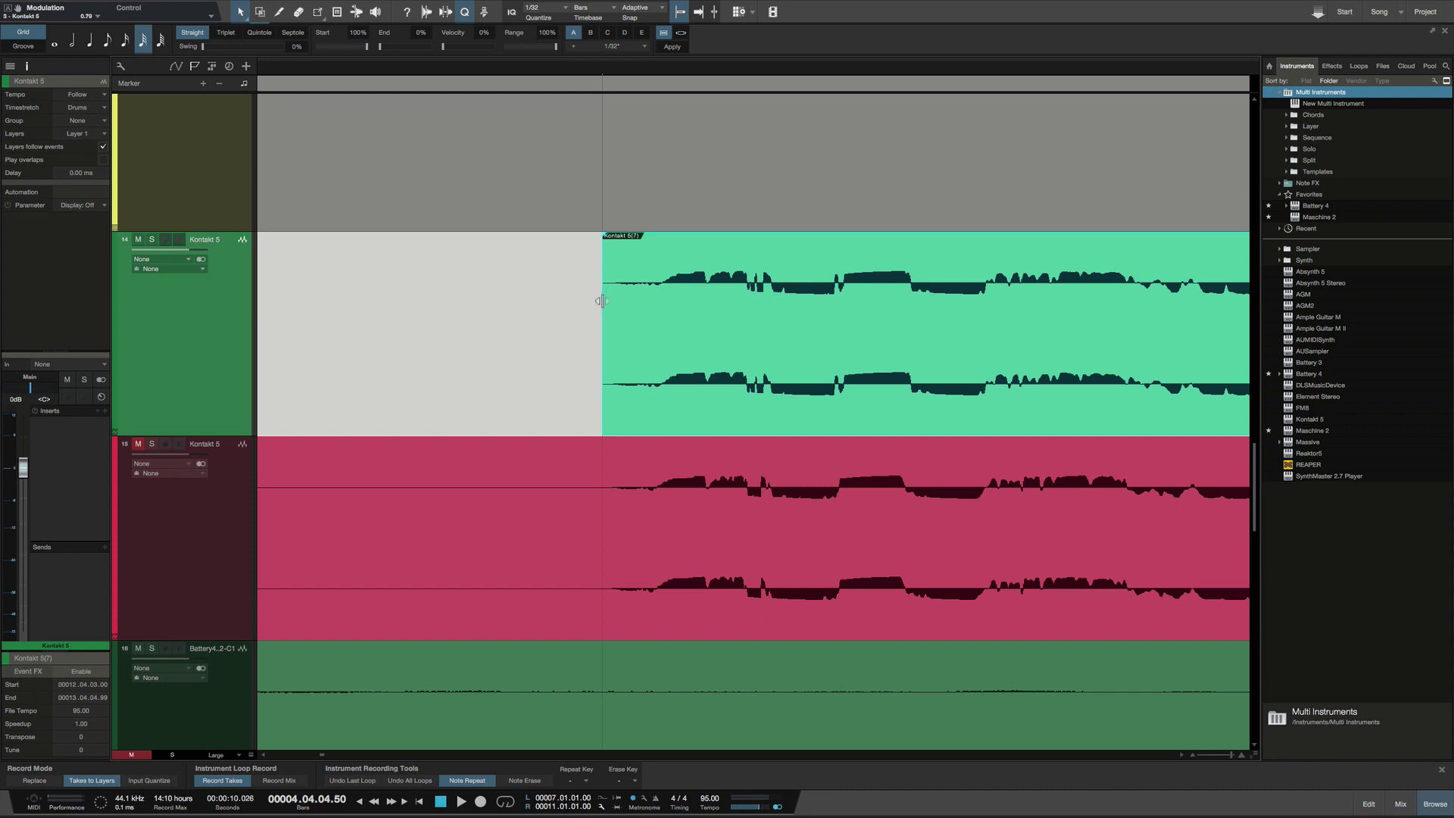
pyautogui.moveTo(603, 300); pyautogui.dragTo(553, 299)
pyautogui.hscroll(-2, 534, 227)
pyautogui.hscroll(-2, 534, 227)
pyautogui.hscroll(1, 591, 253)
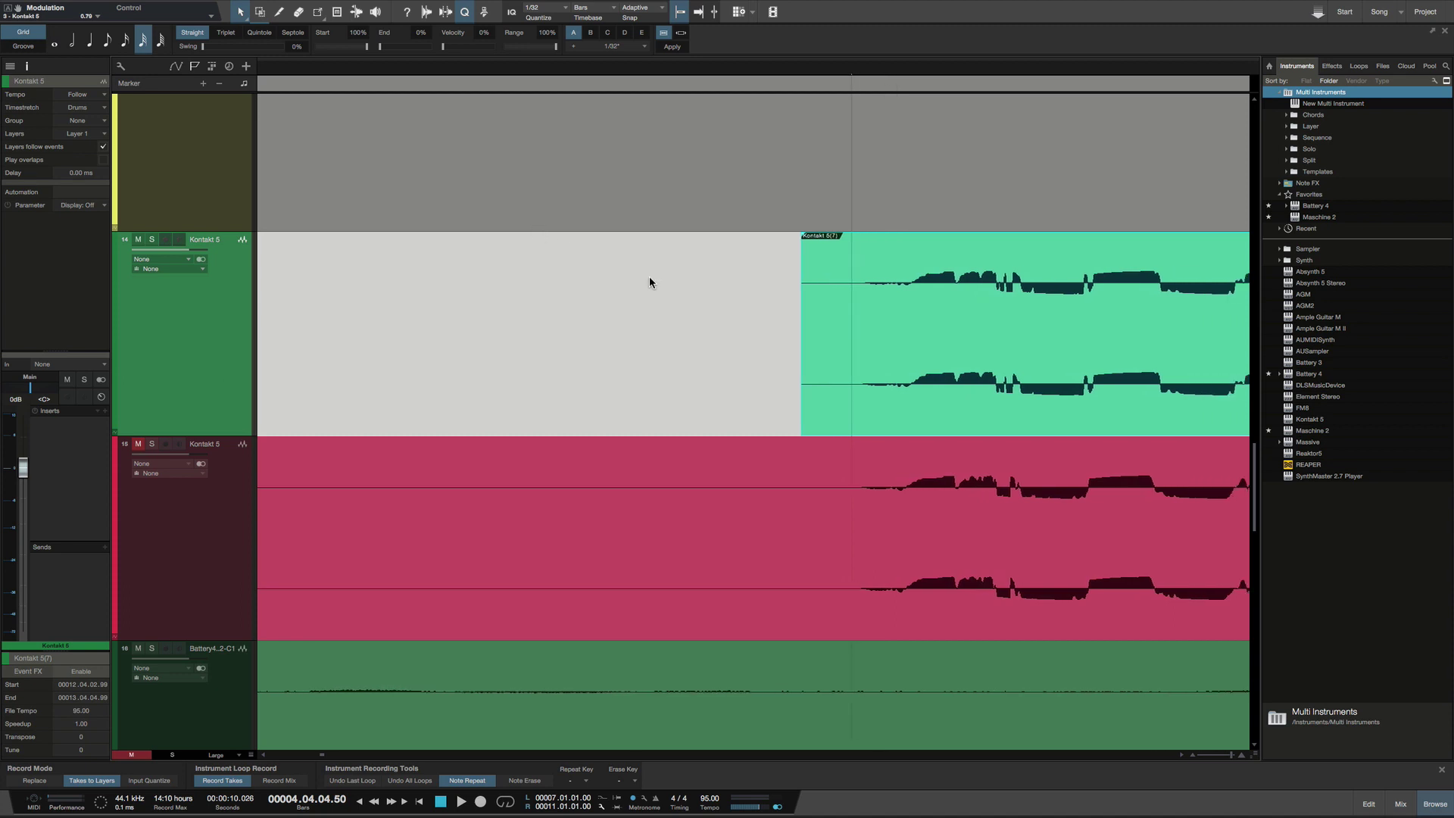
pyautogui.scroll(-3, 748, 224)
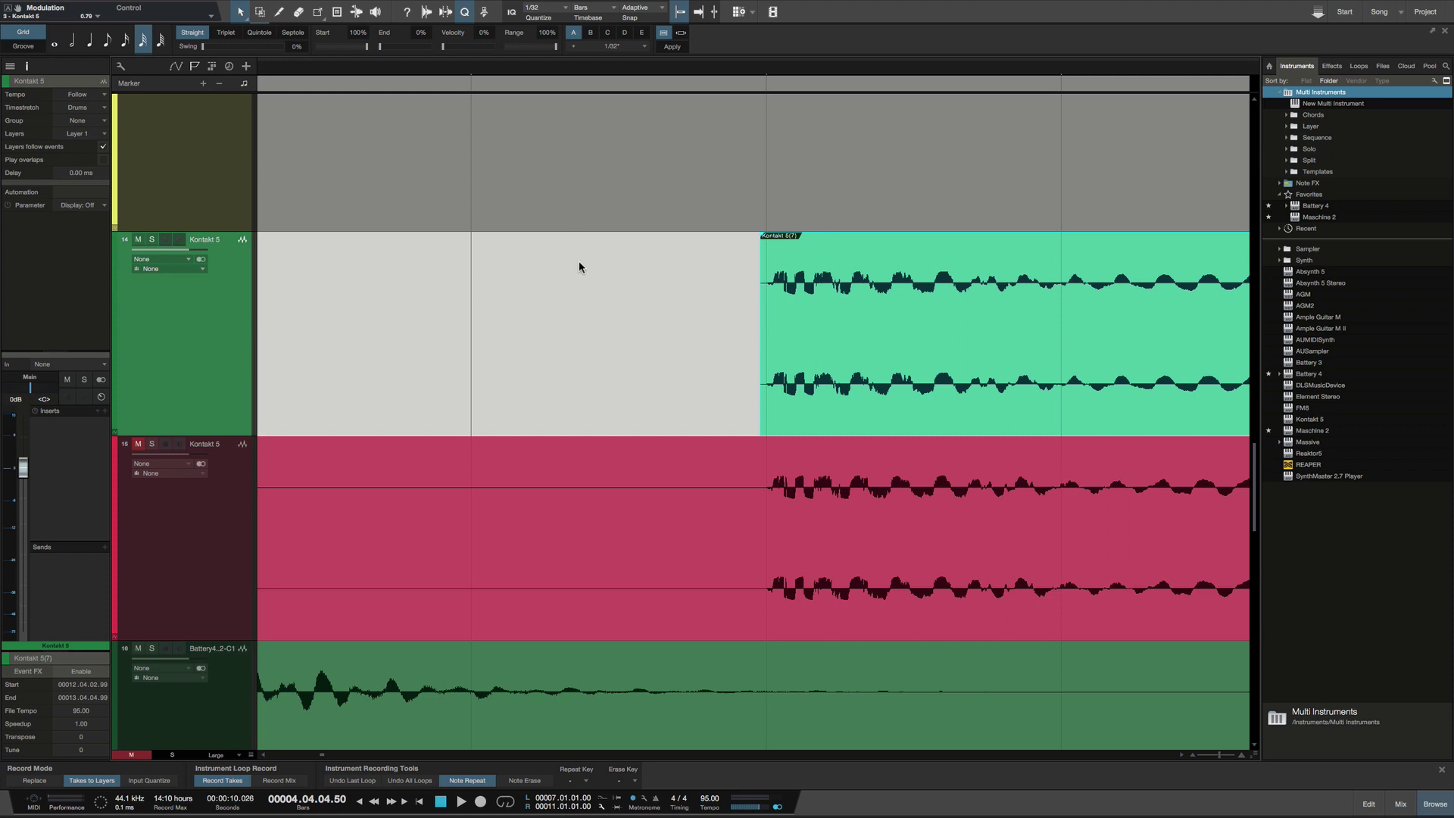
# Step: Extend the Kontakt 5(7) event earlier, settling its start at 12.04.02.50
pyautogui.moveTo(760, 350); pyautogui.dragTo(469, 319)
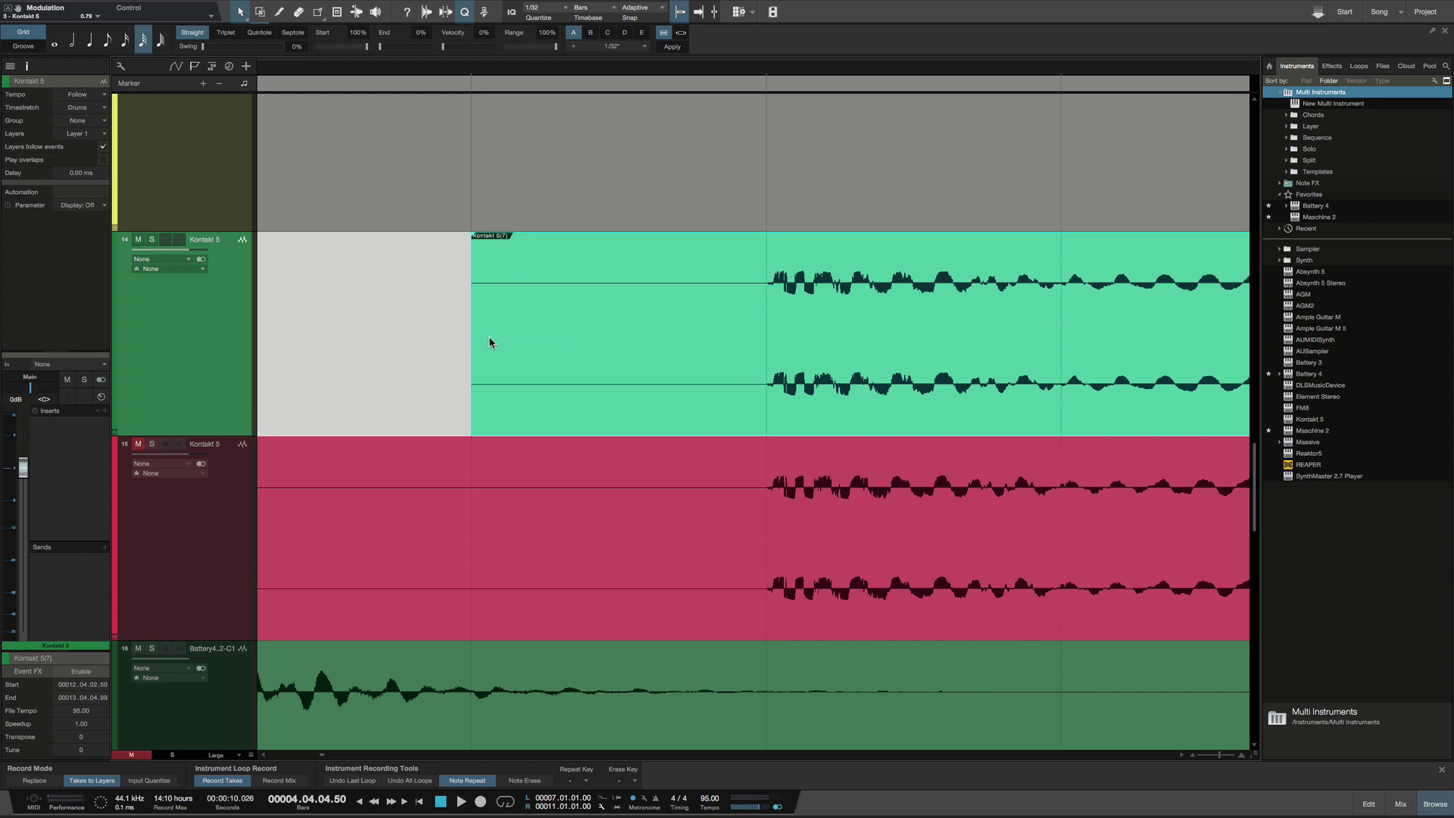
pyautogui.moveTo(471, 348)
pyautogui.mouseDown()
pyautogui.moveTo(758, 371)
pyautogui.moveTo(464, 375)
pyautogui.mouseUp()
pyautogui.scroll(1, 457, 376)
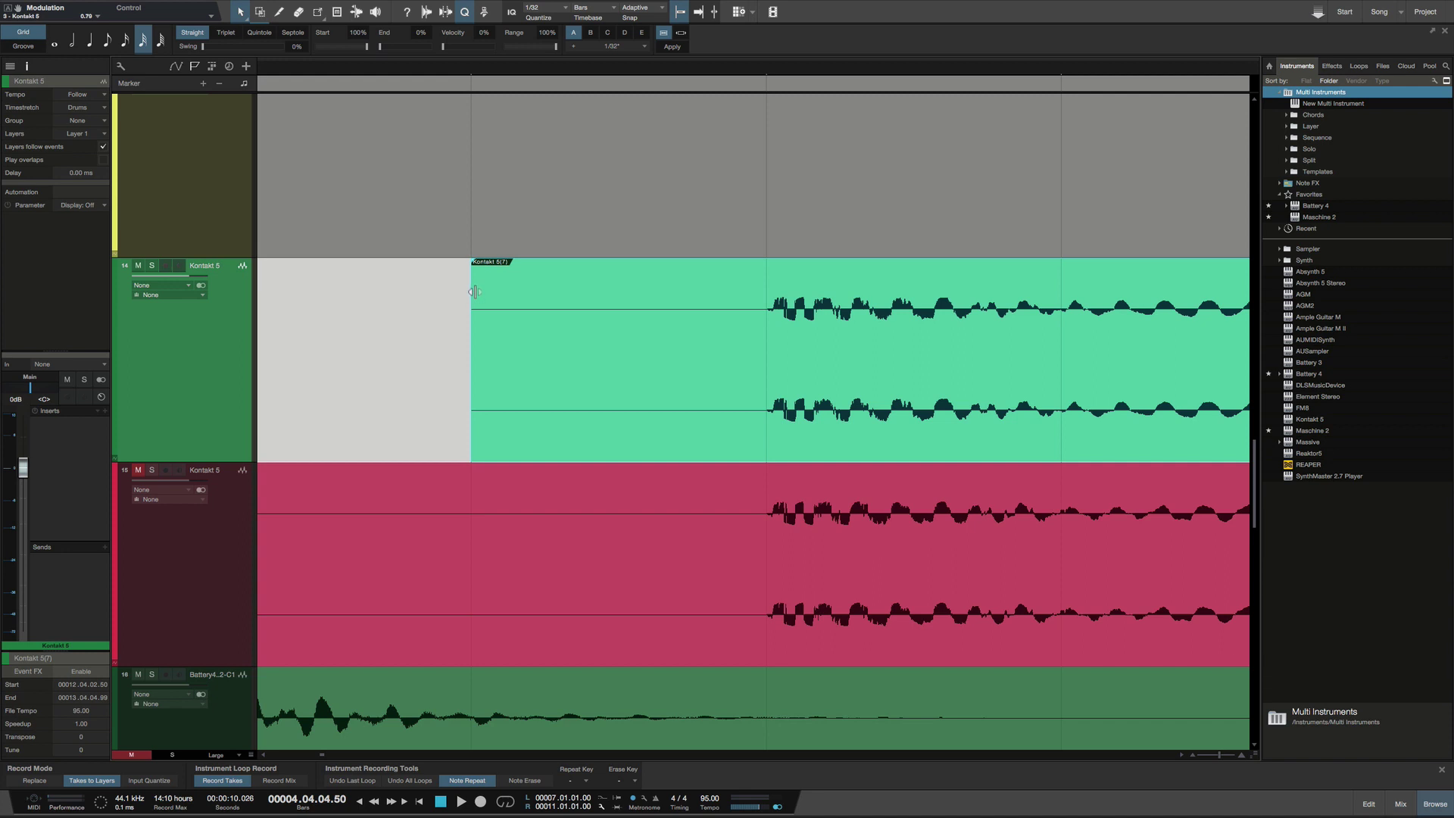
pyautogui.moveTo(475, 292); pyautogui.dragTo(462, 346)
pyautogui.scroll(-4, 414, 277)
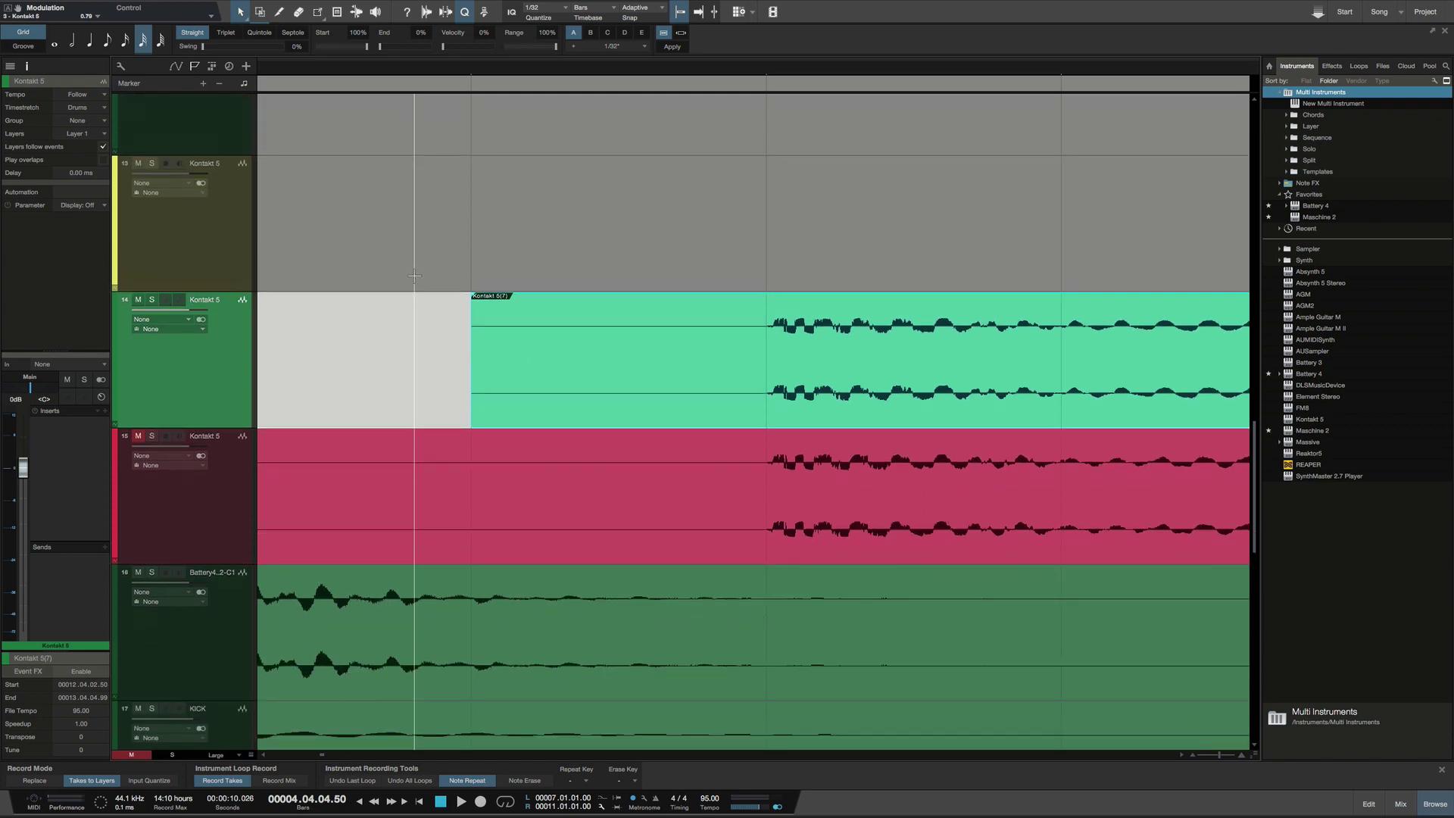
pyautogui.scroll(-4, 414, 275)
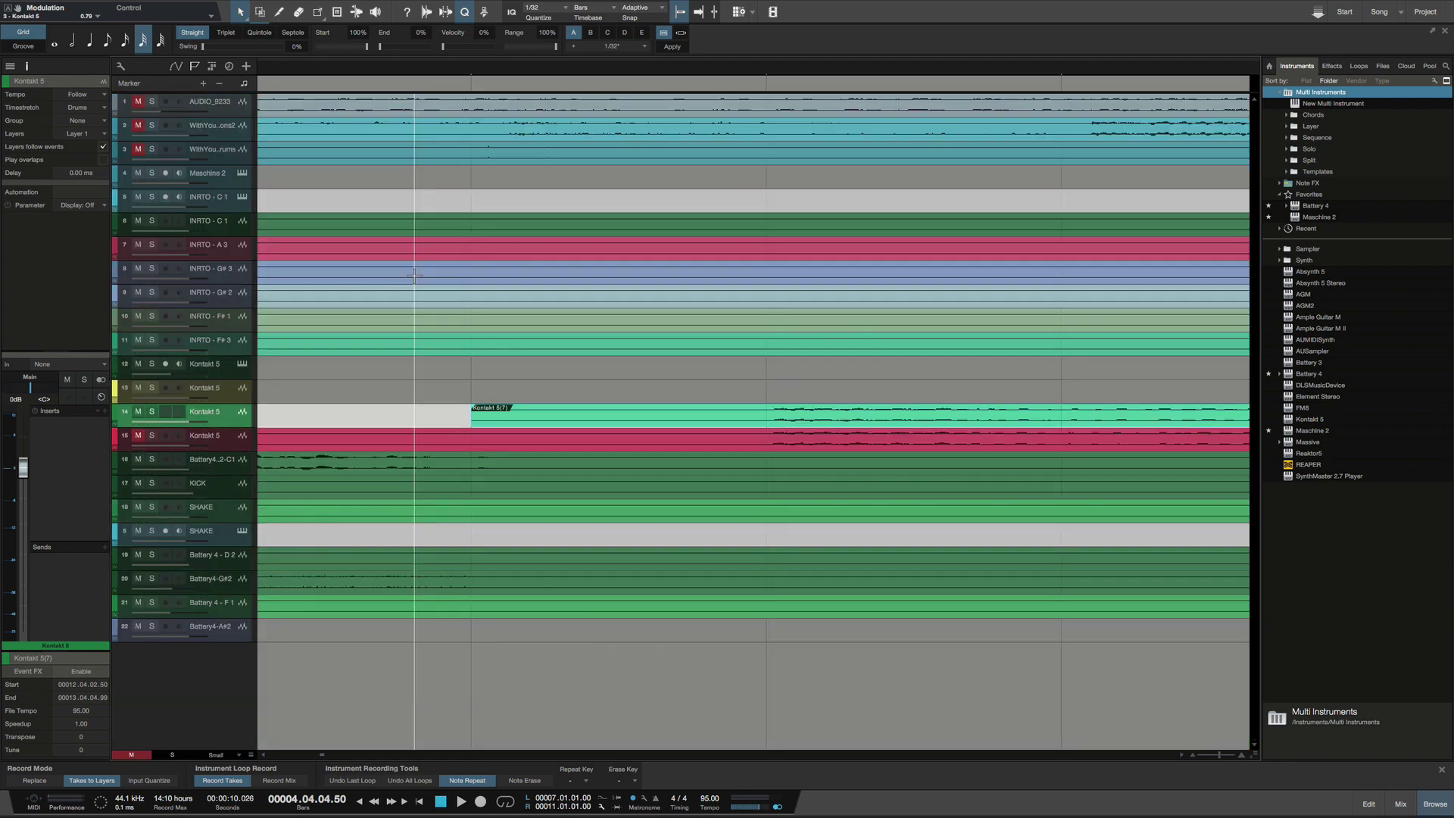
pyautogui.scroll(-10, 415, 275)
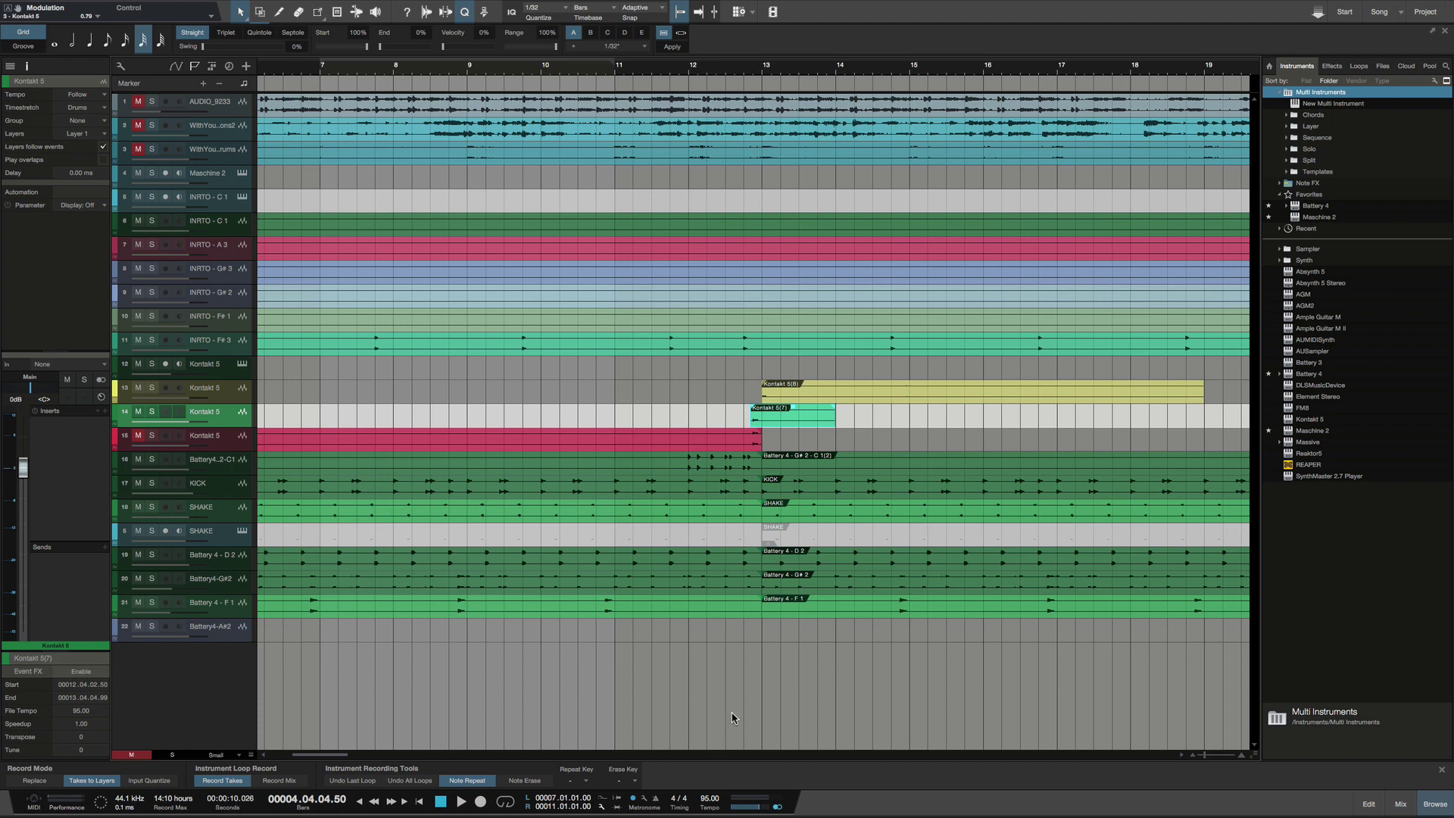
pyautogui.click(409, 687)
# Step: Open the Console with F3, view its display options, then close and reopen it
pyautogui.press('F3')
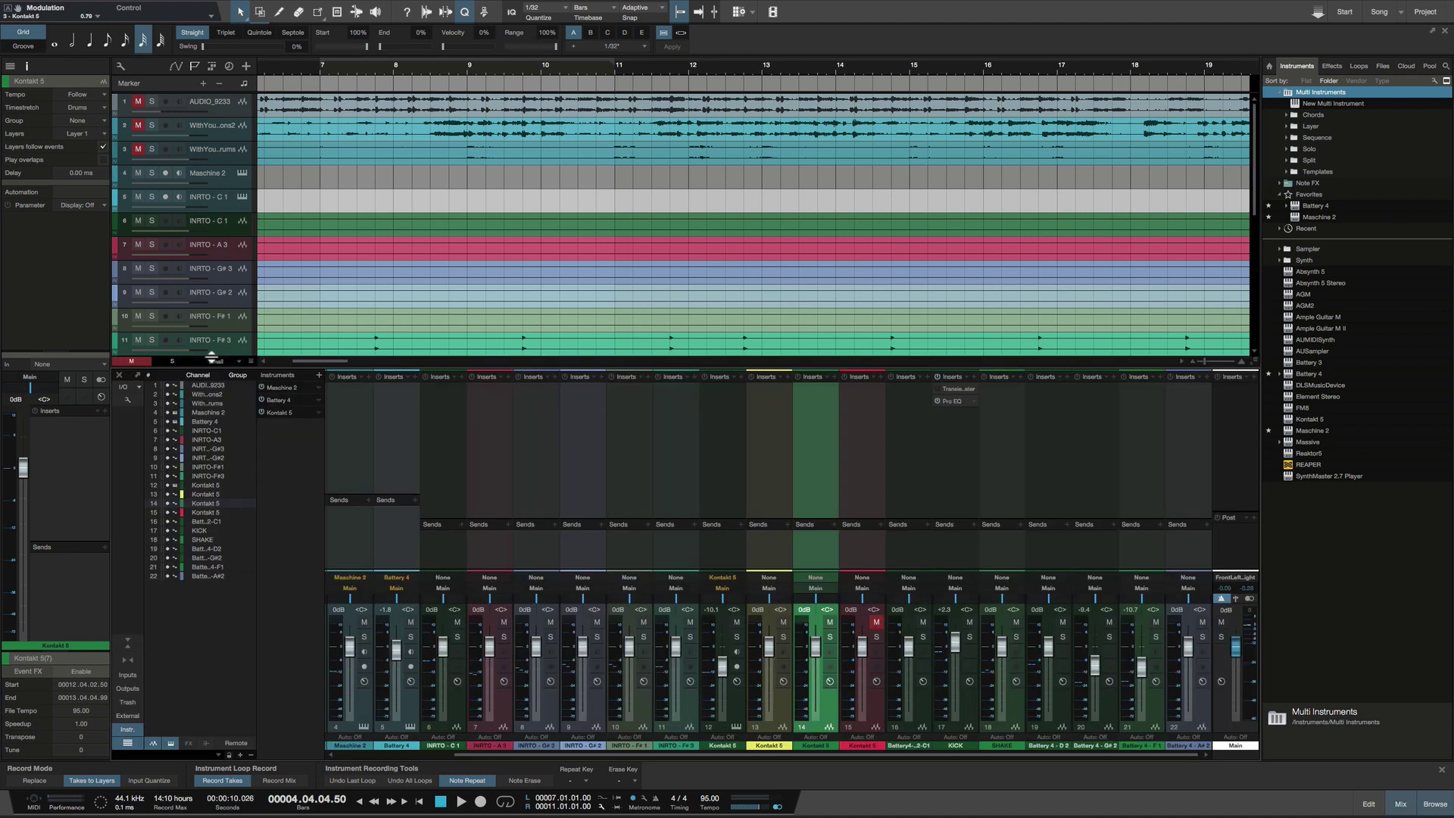
pyautogui.click(138, 400)
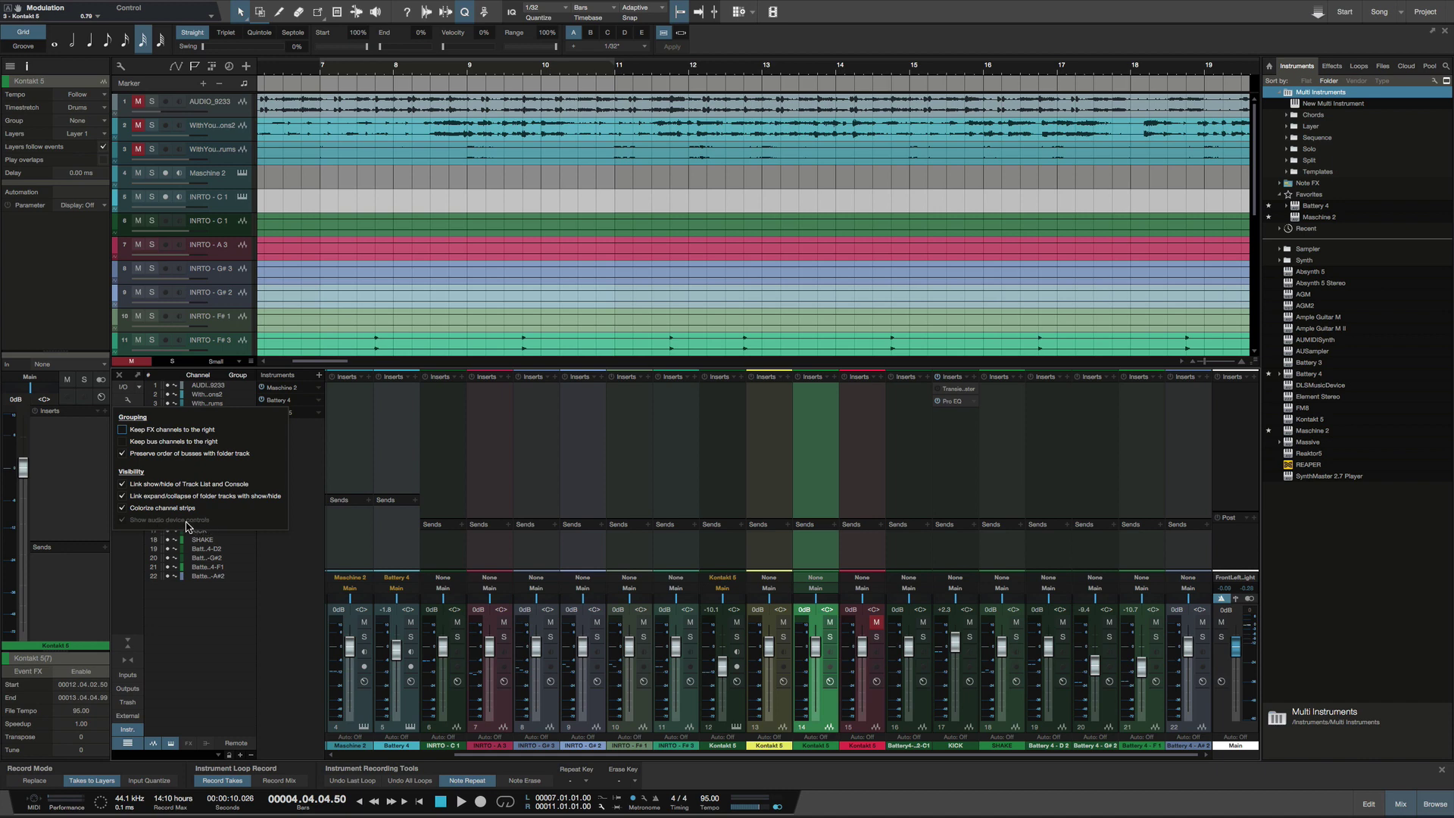
pyautogui.press('F3')
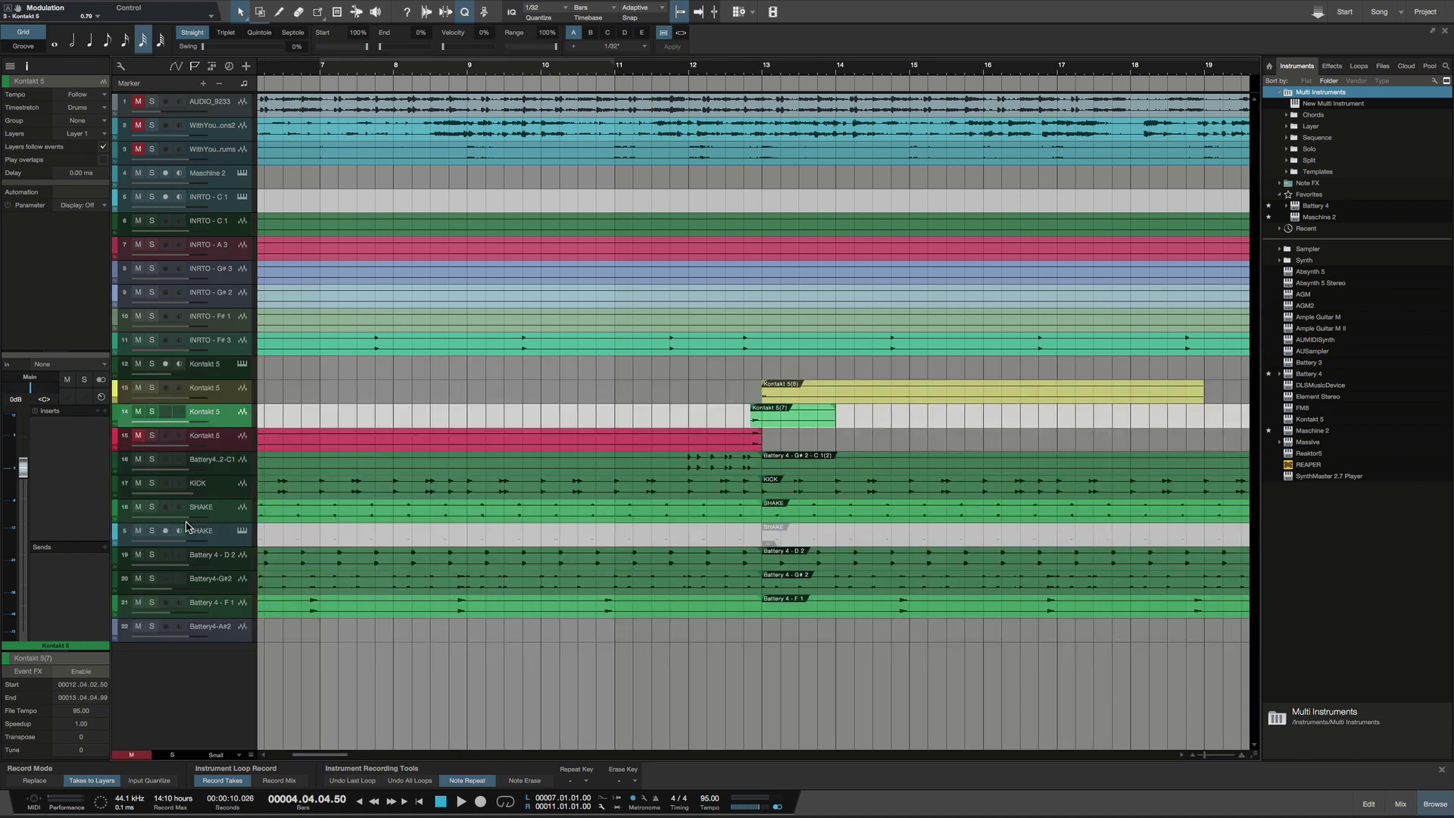
pyautogui.press('F3')
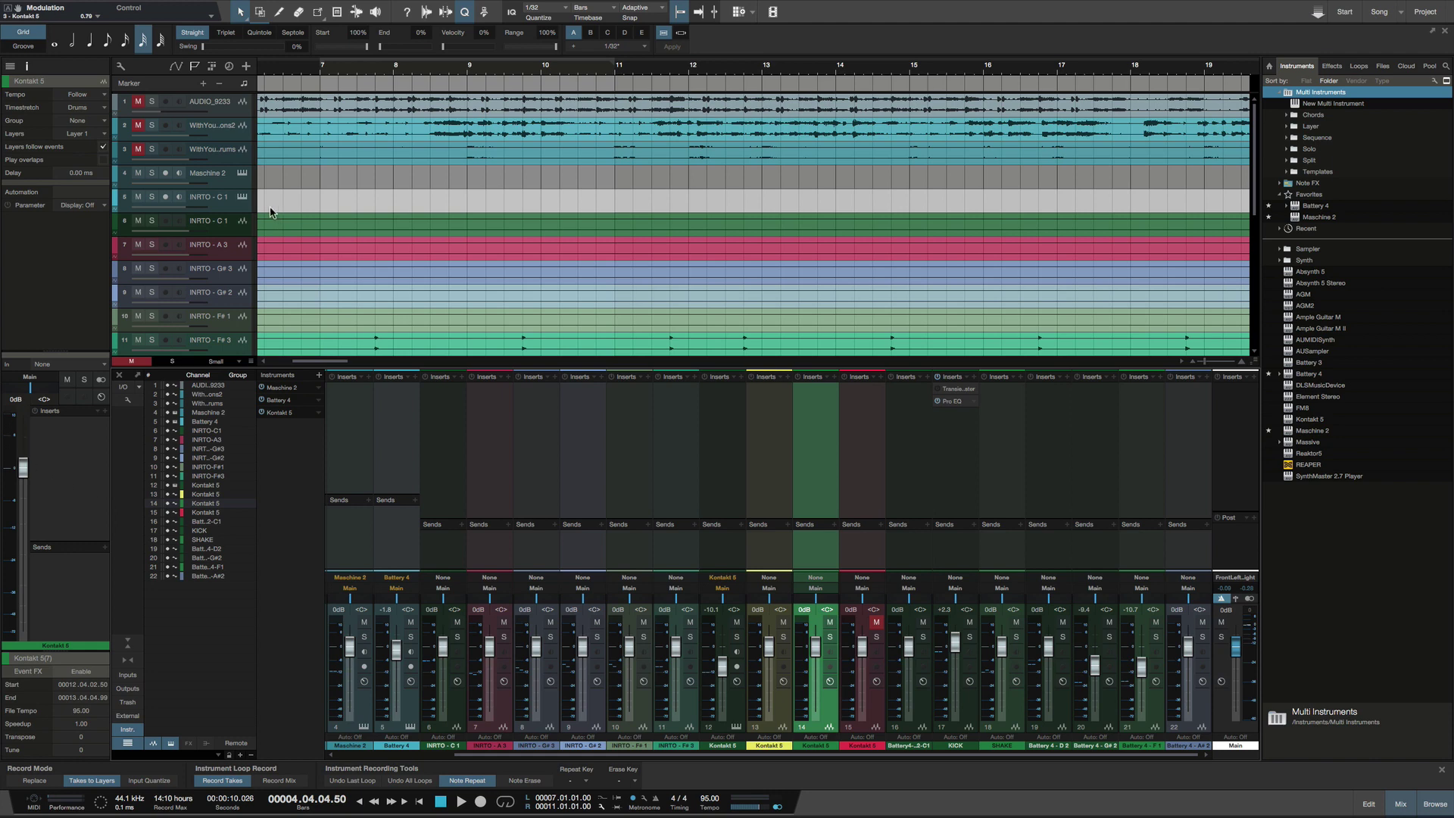
# Step: Select SHAKE track 5 and its second event to show their settings, then scroll the Console back to channel 1
pyautogui.scroll(-4, 271, 213)
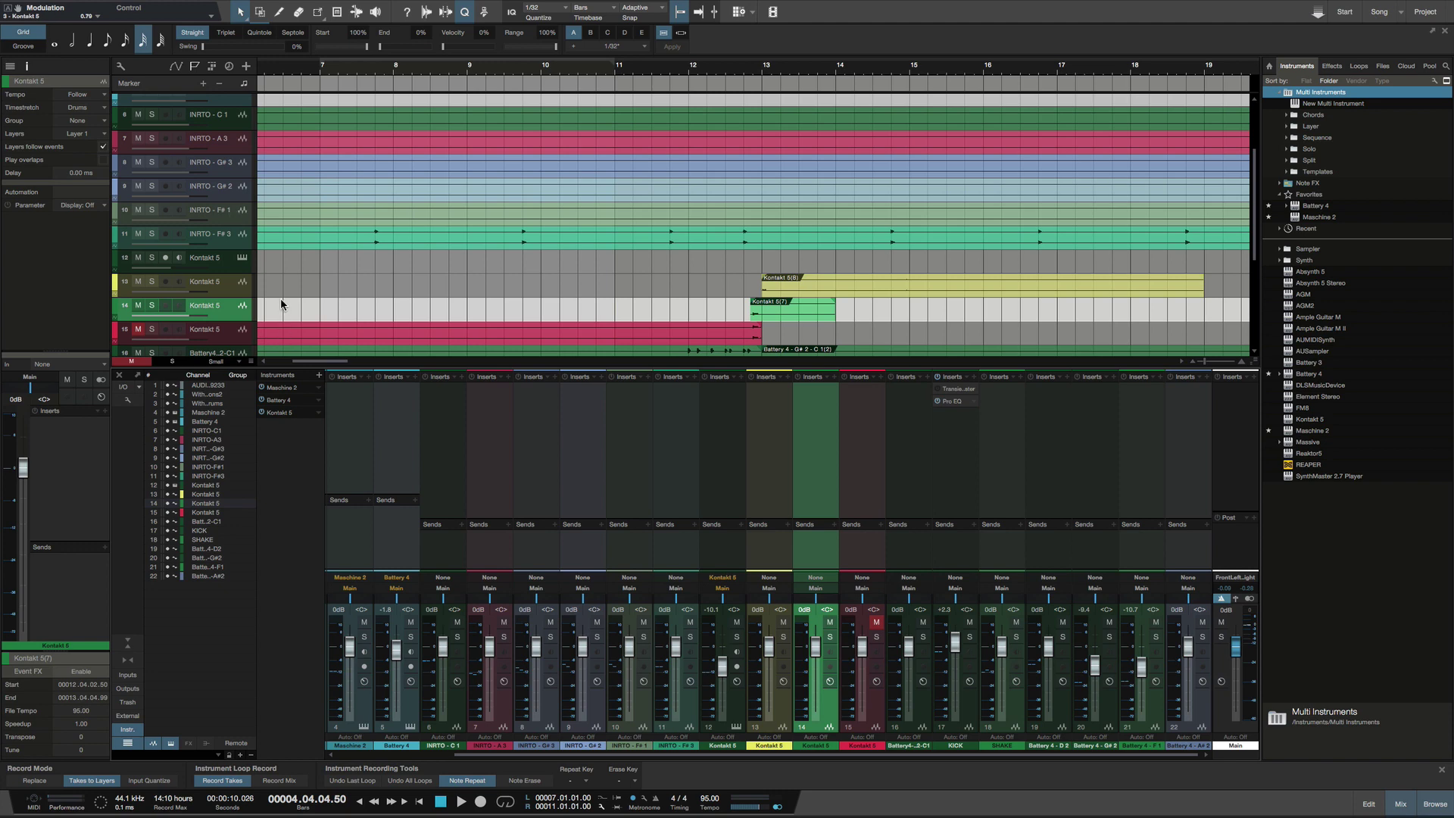
pyautogui.scroll(-9, 281, 304)
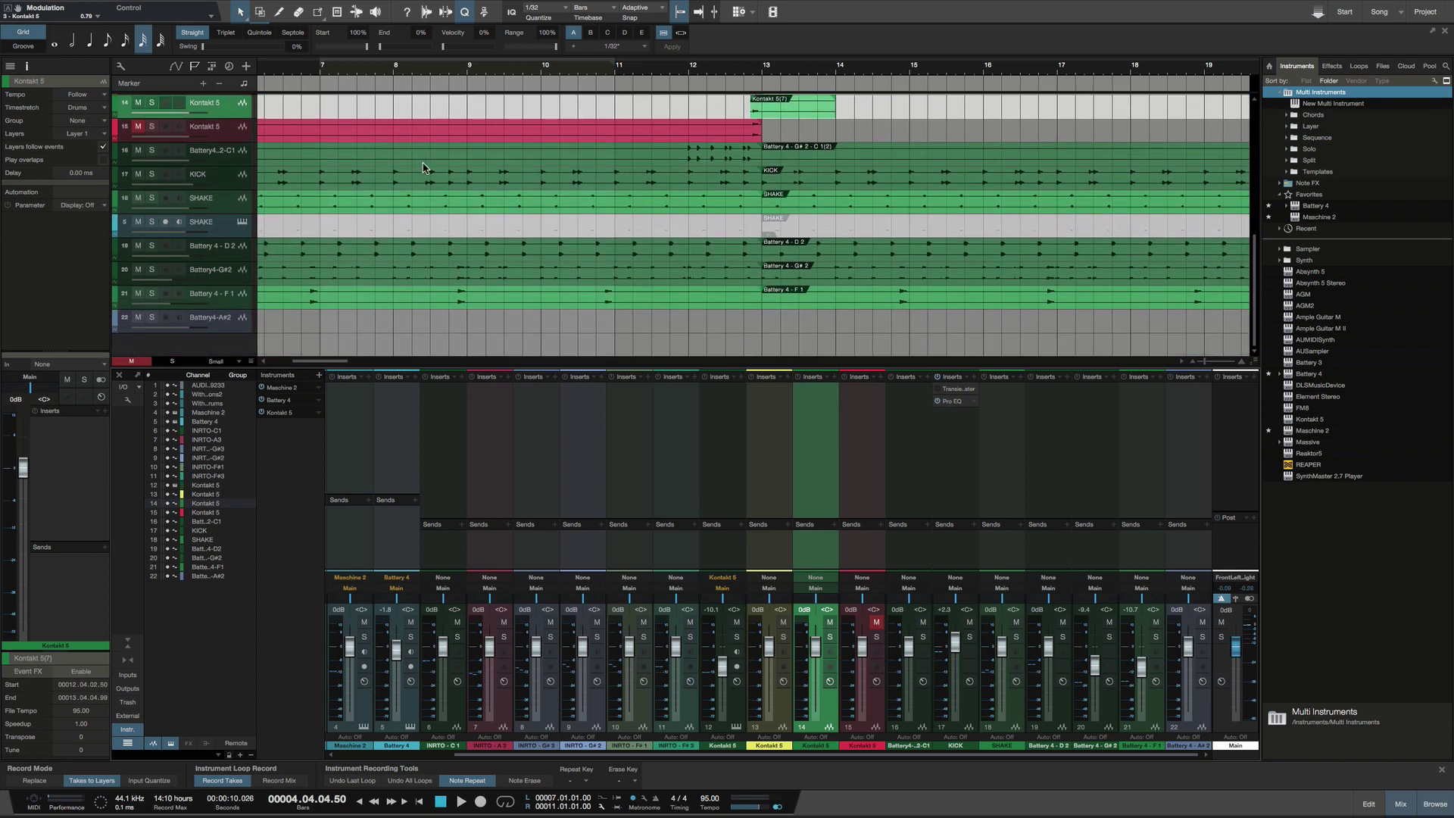
pyautogui.click(732, 227)
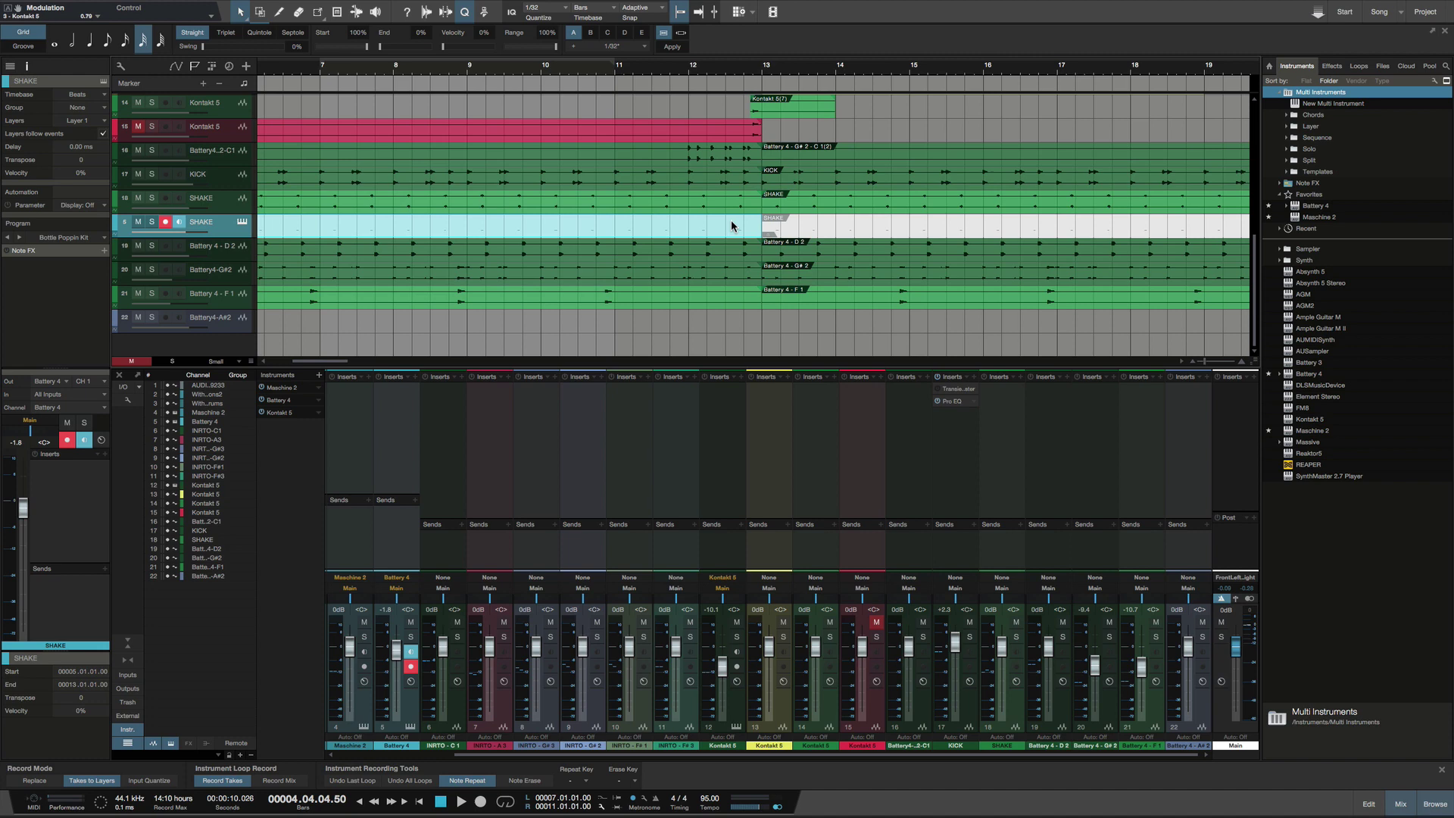
pyautogui.click(854, 233)
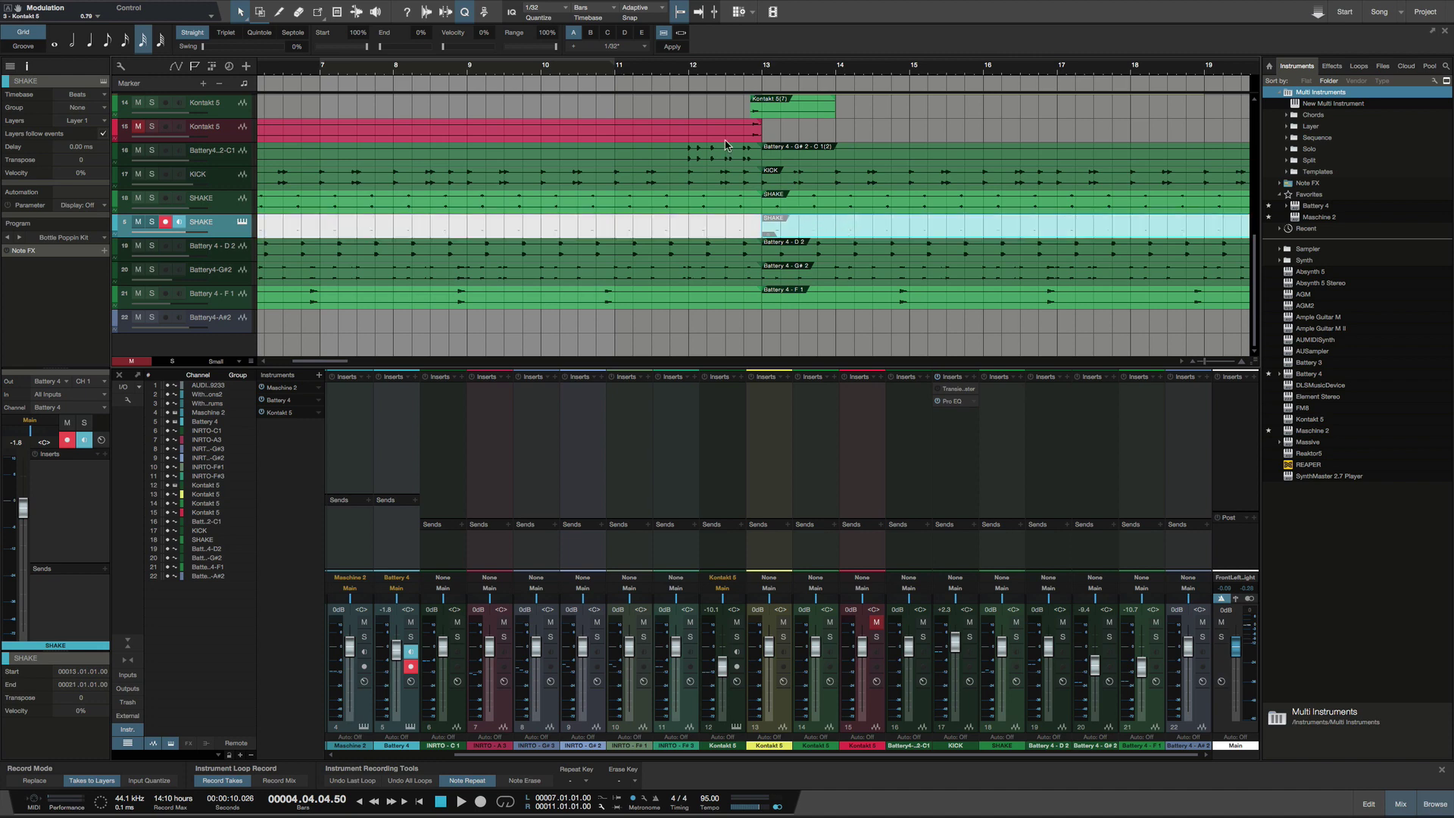
pyautogui.scroll(5, 682, 121)
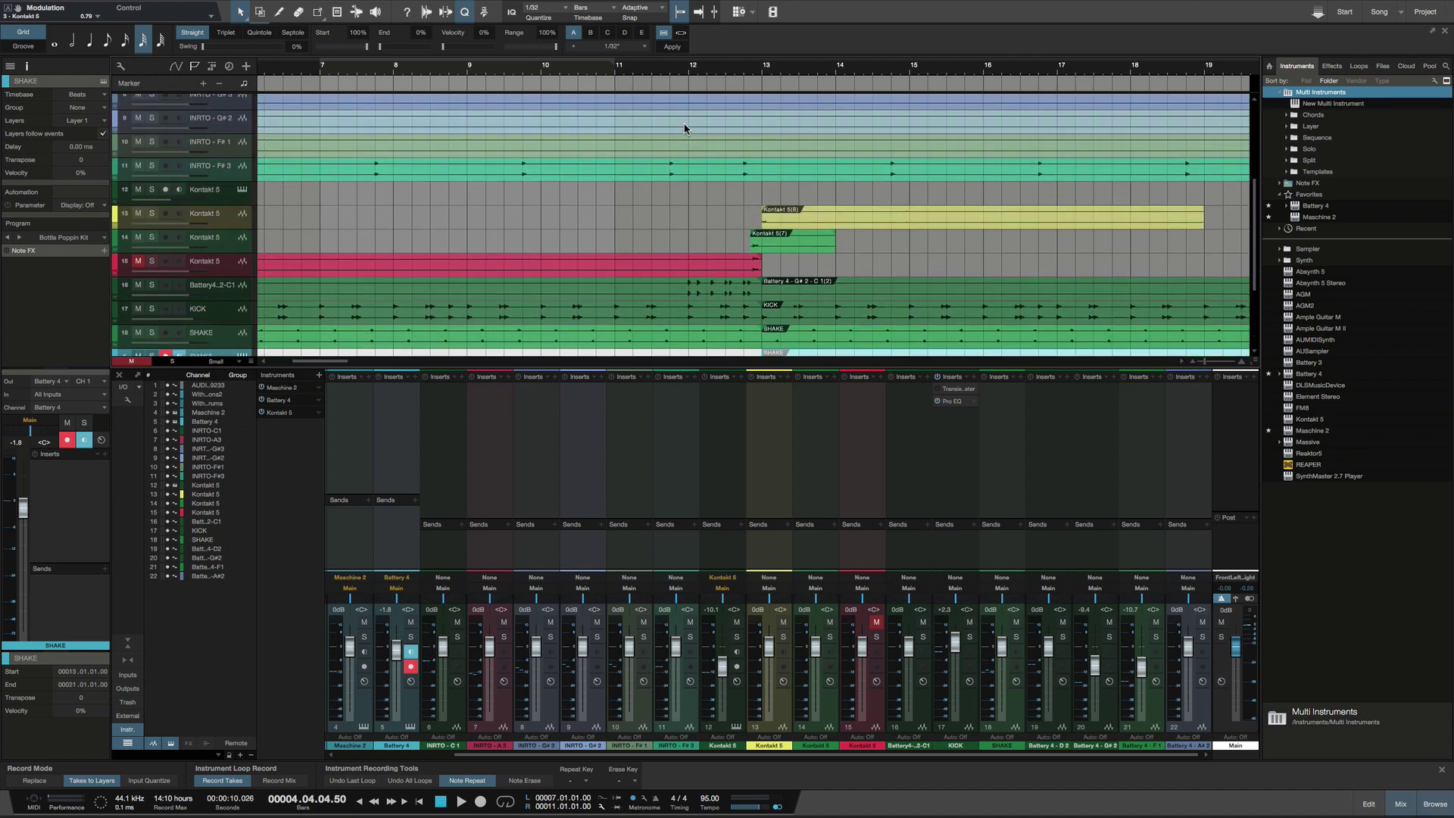
pyautogui.scroll(-5, 685, 128)
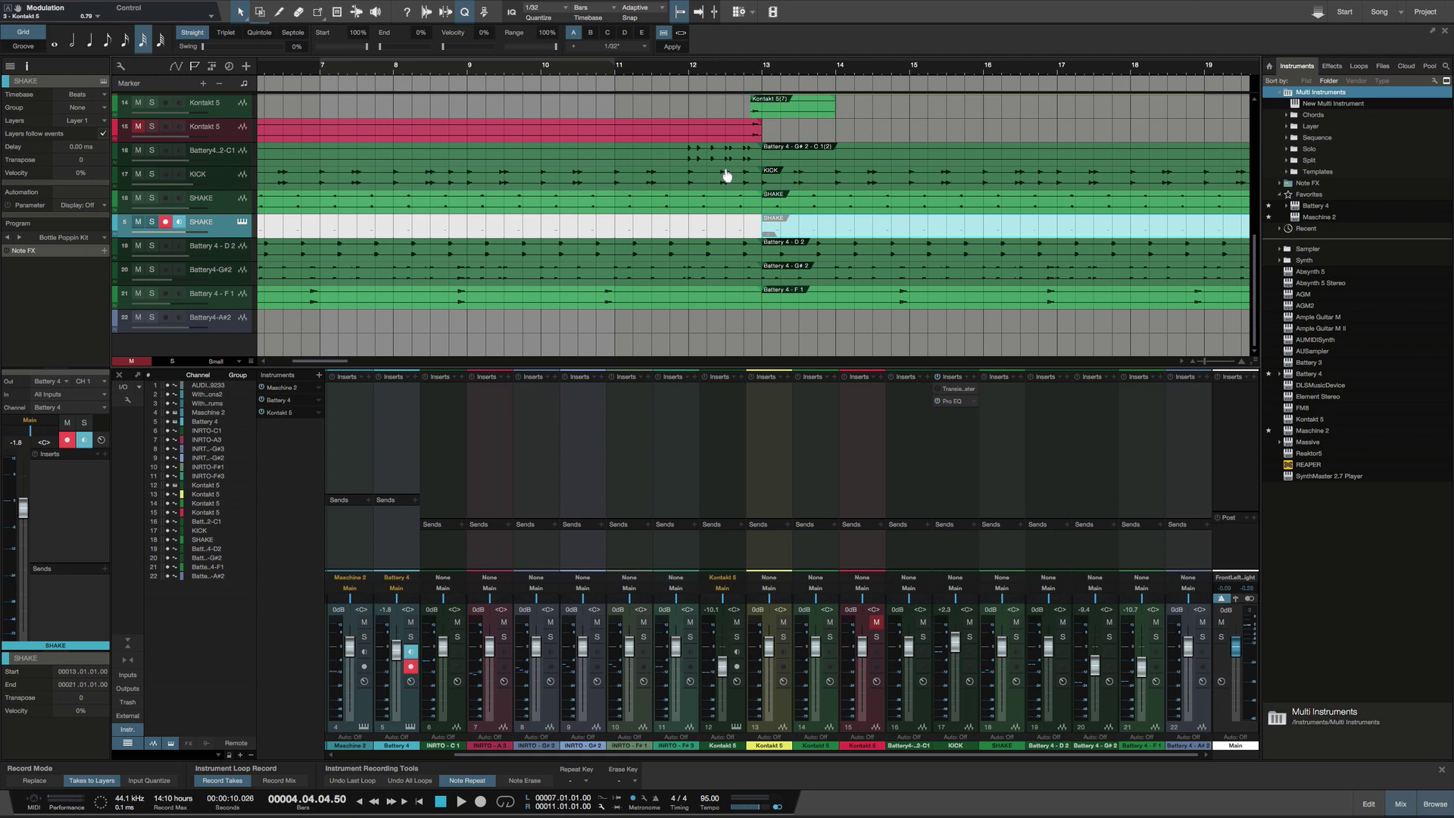
pyautogui.hscroll(-3, 590, 383)
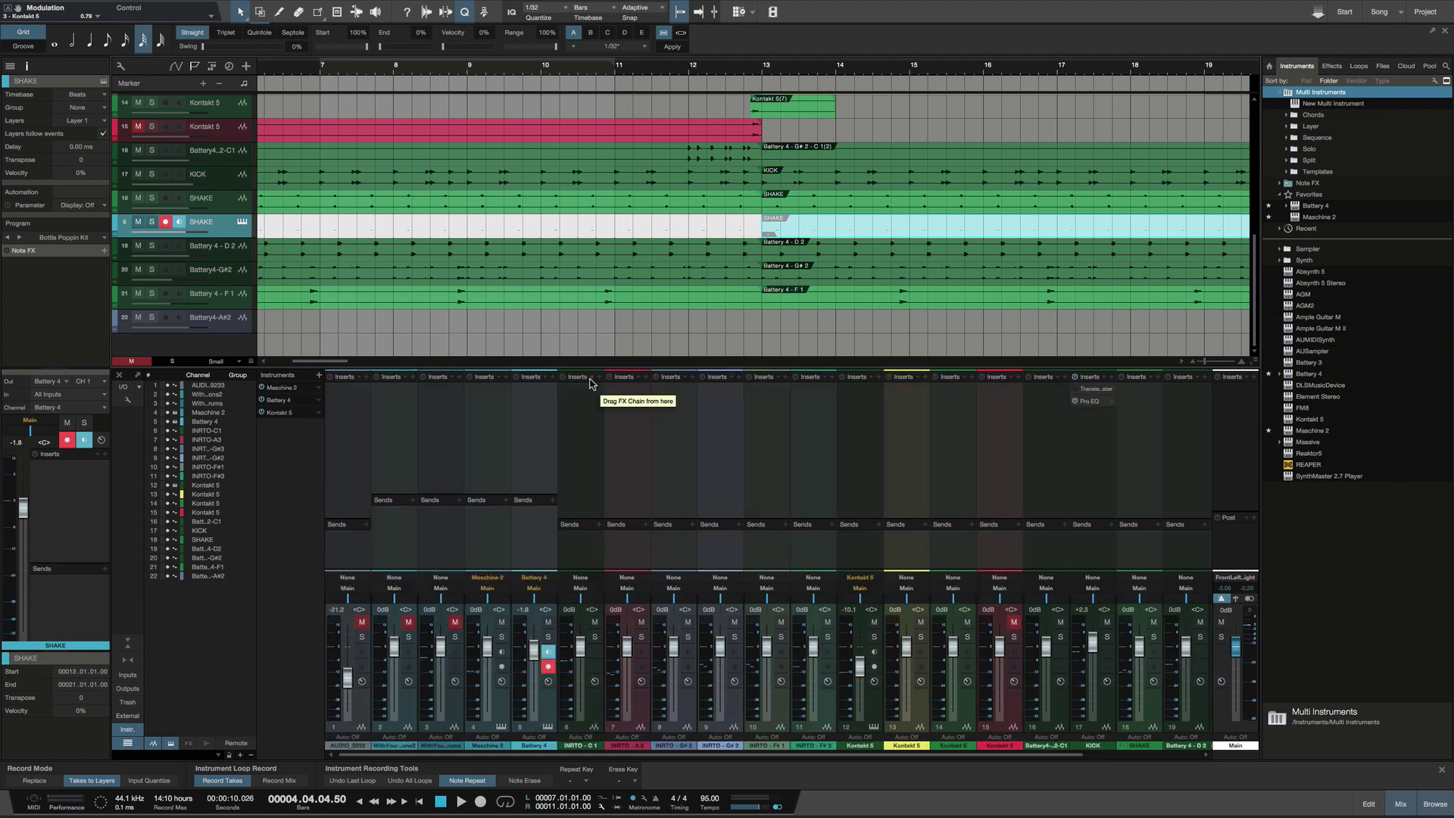